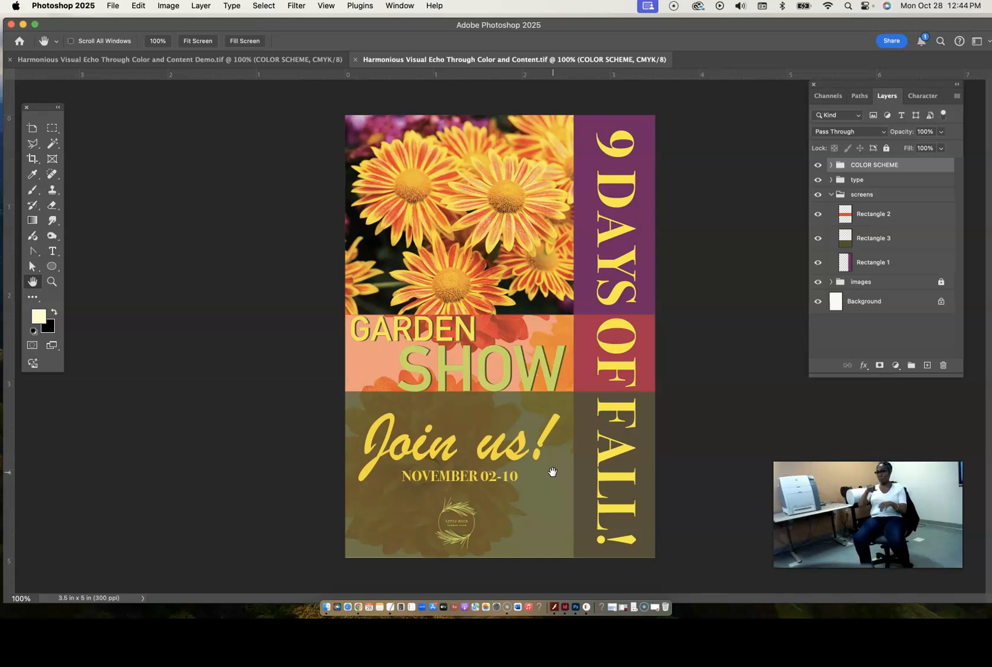
- Switch to the Demo poster document, collapse the COLOR SCHEME and type layer groups, and hide the type group
left_click(170, 64)
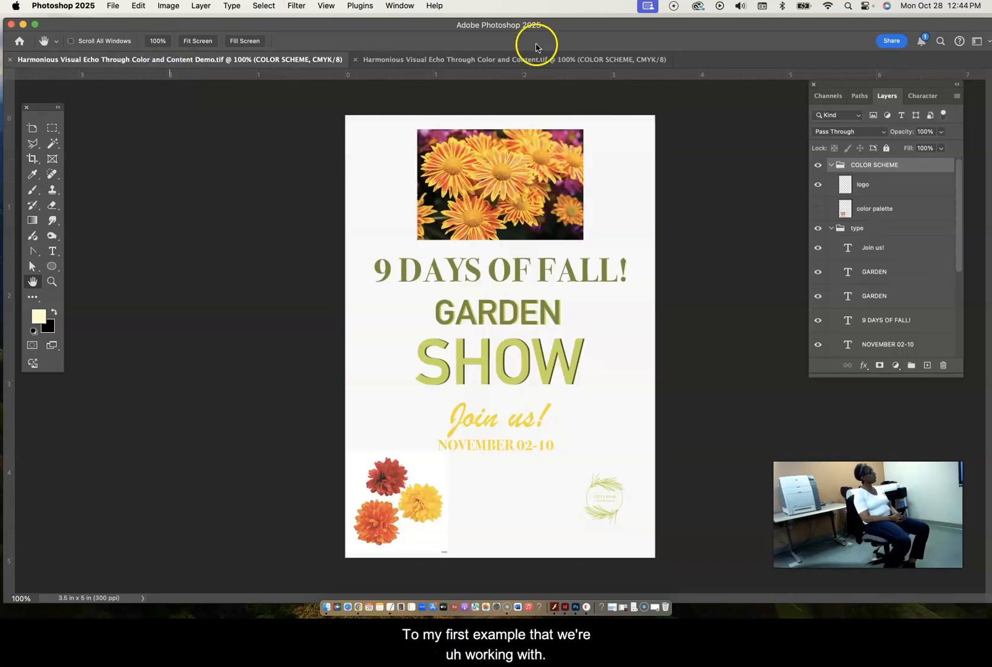
left_click(819, 167)
left_click(819, 167)
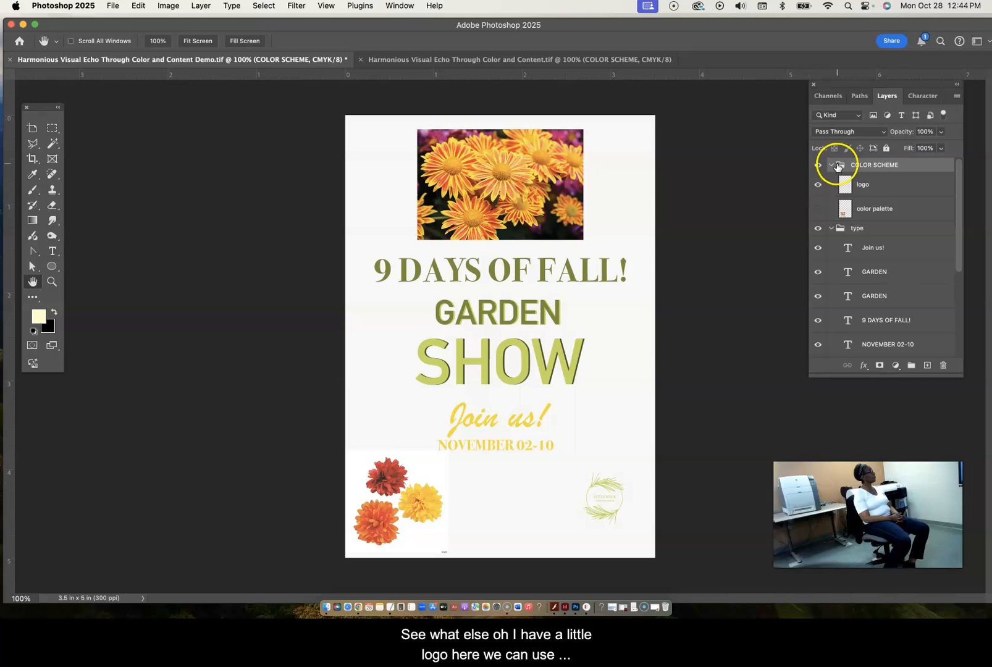
left_click(832, 165)
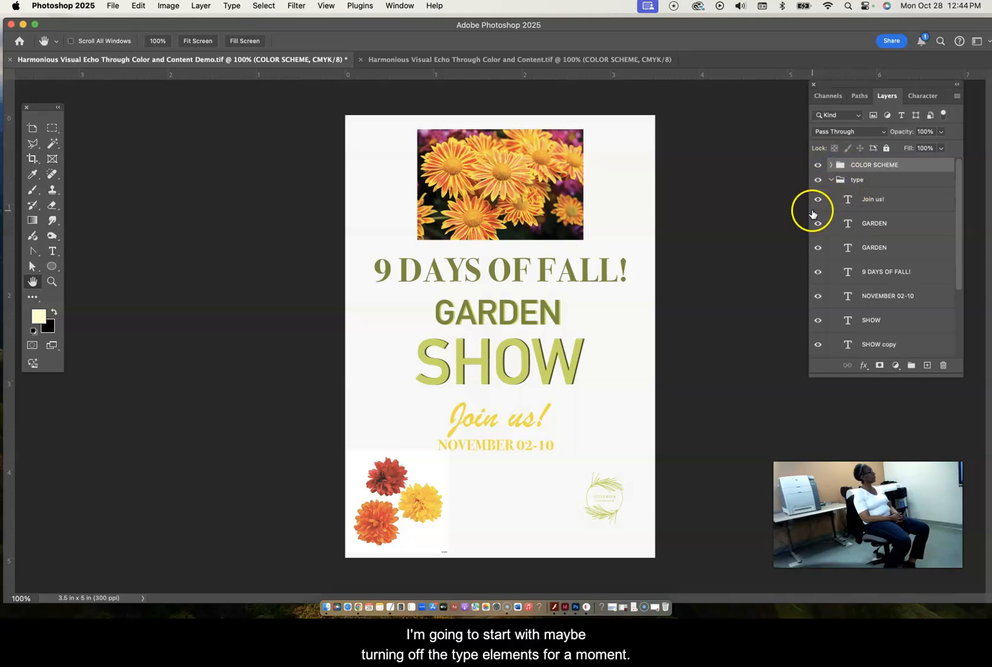
left_click(831, 180)
left_click(817, 180)
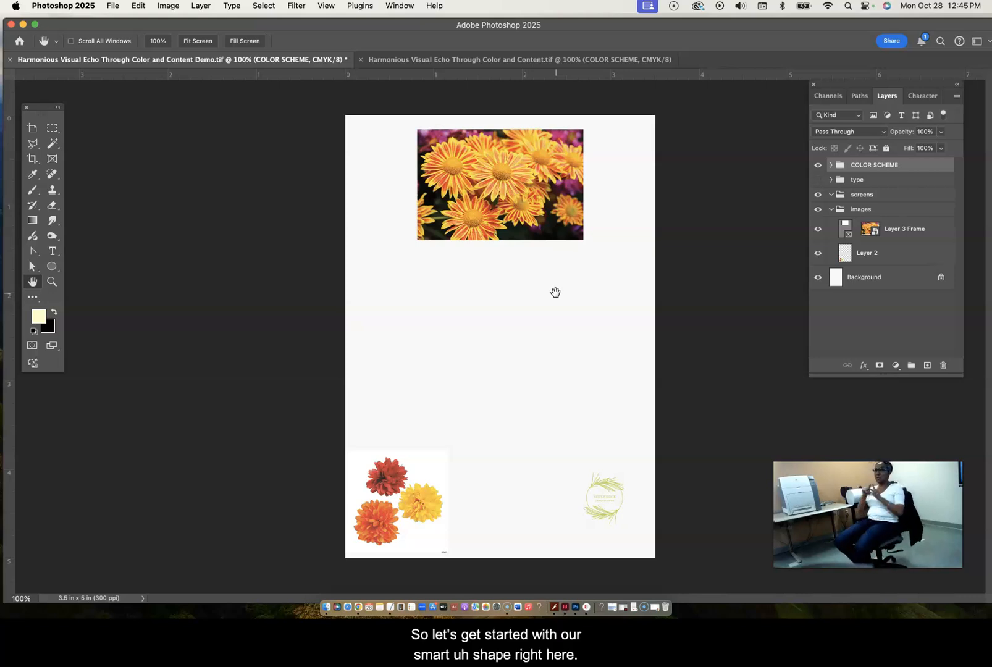
- Select the Layer 3 Frame flower photo and activate the Move tool with transform controls shown
left_click(889, 230)
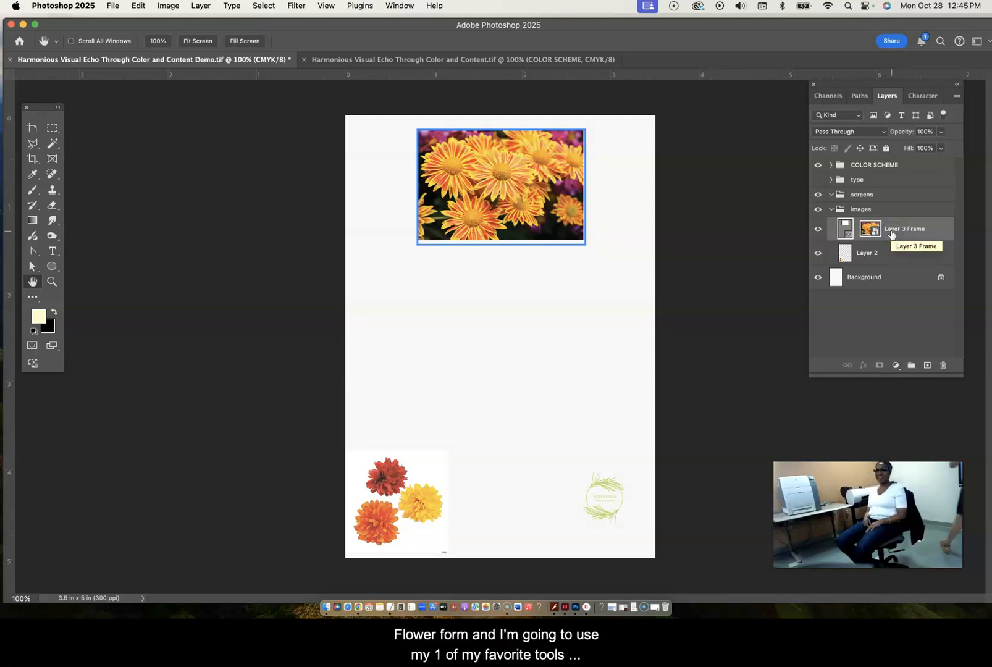
key("g")
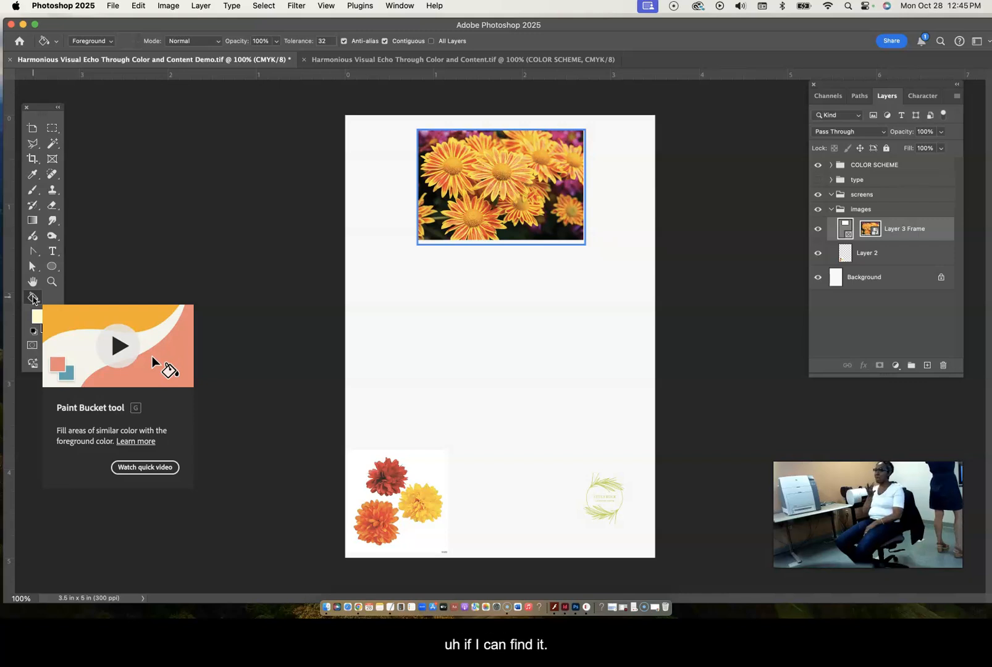
left_click(33, 300)
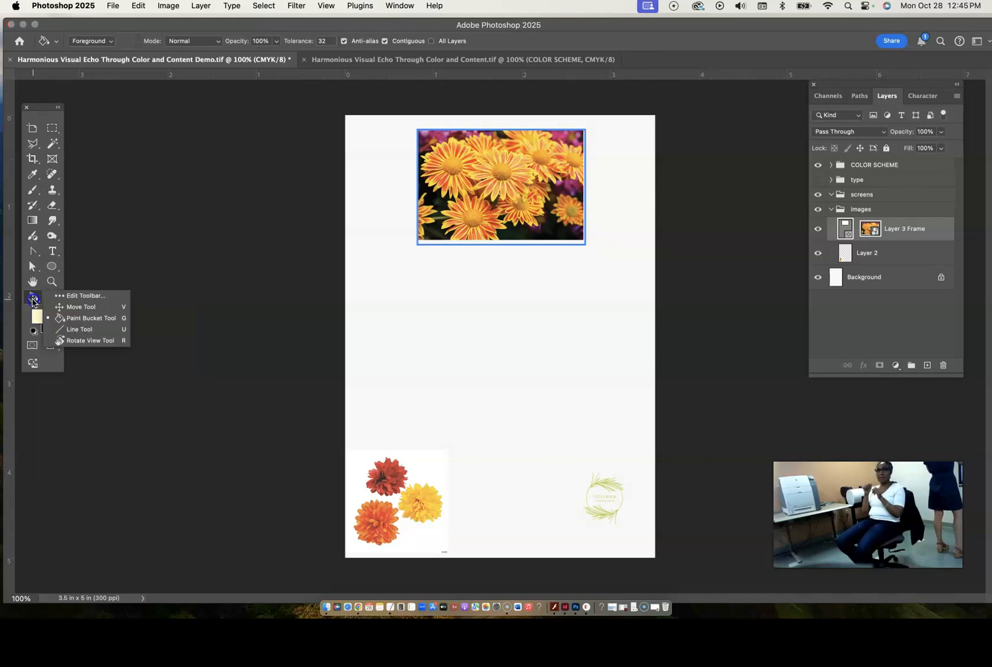
left_click(73, 307)
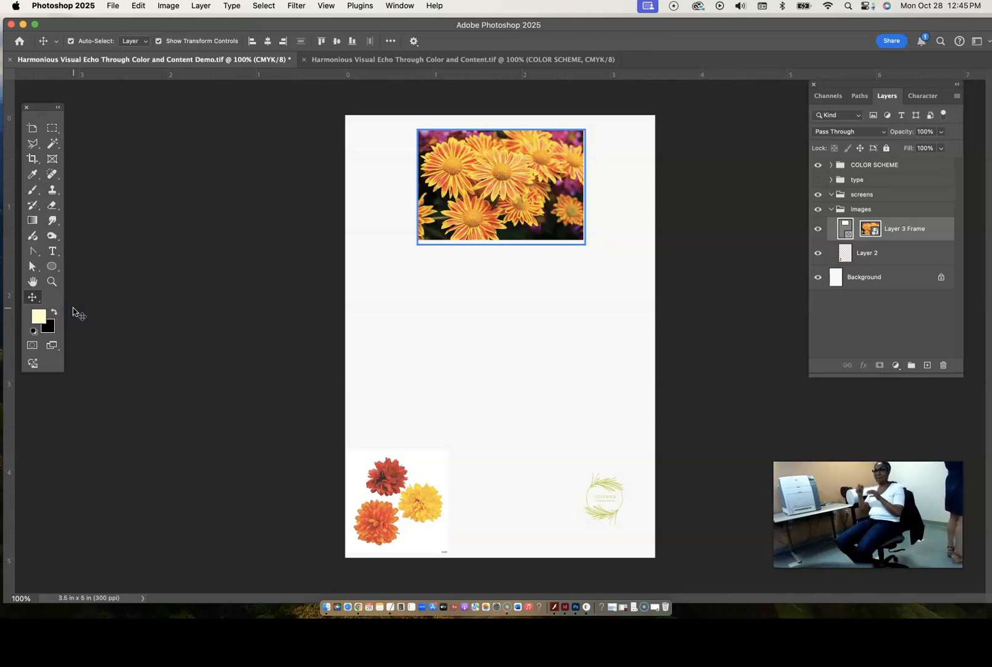
left_click(158, 41)
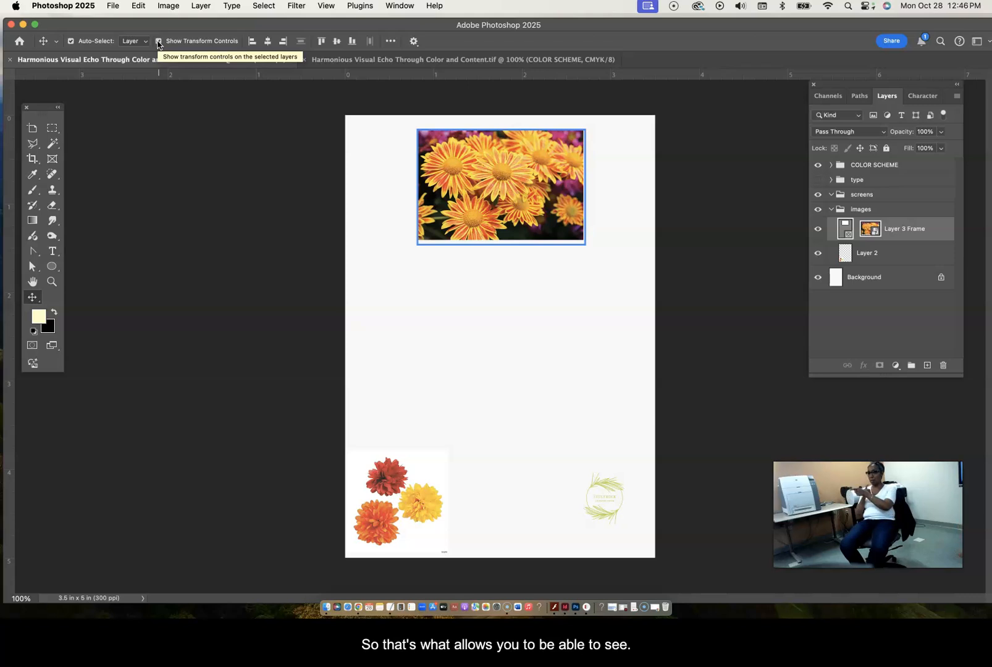
left_click(511, 295)
left_click(510, 228)
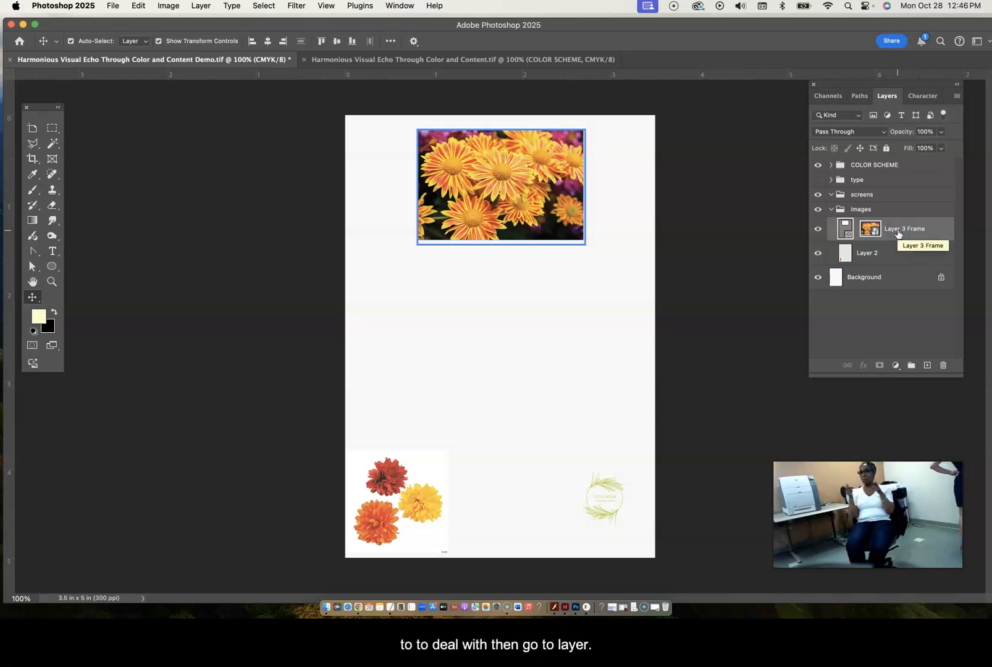
- Try to rasterize the Layer 3 Frame flower photo
left_click(200, 6)
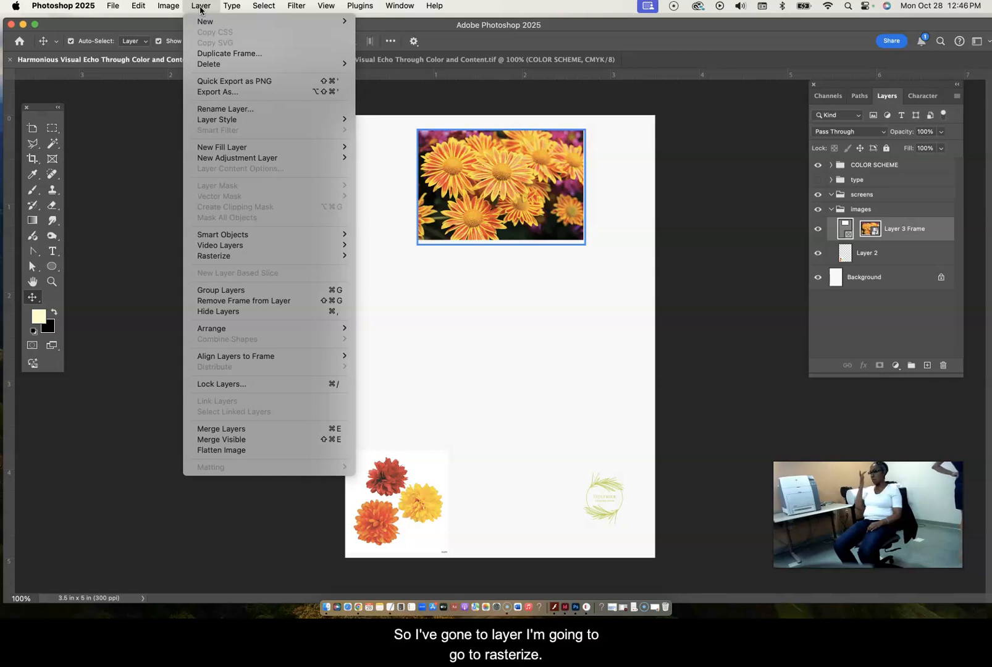
left_click(231, 262)
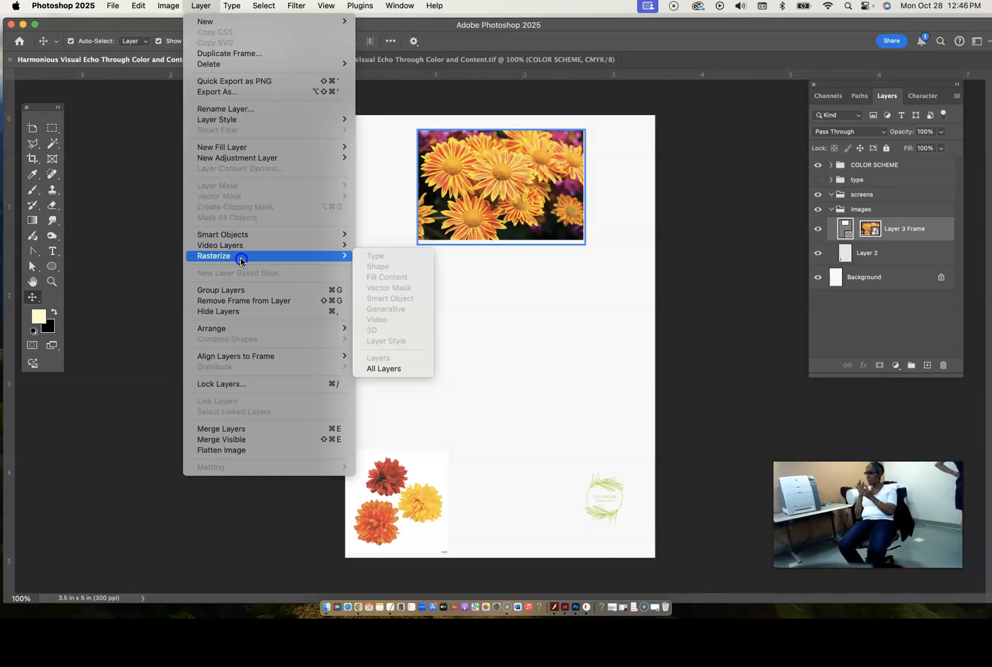
key("Escape")
key("Escape")
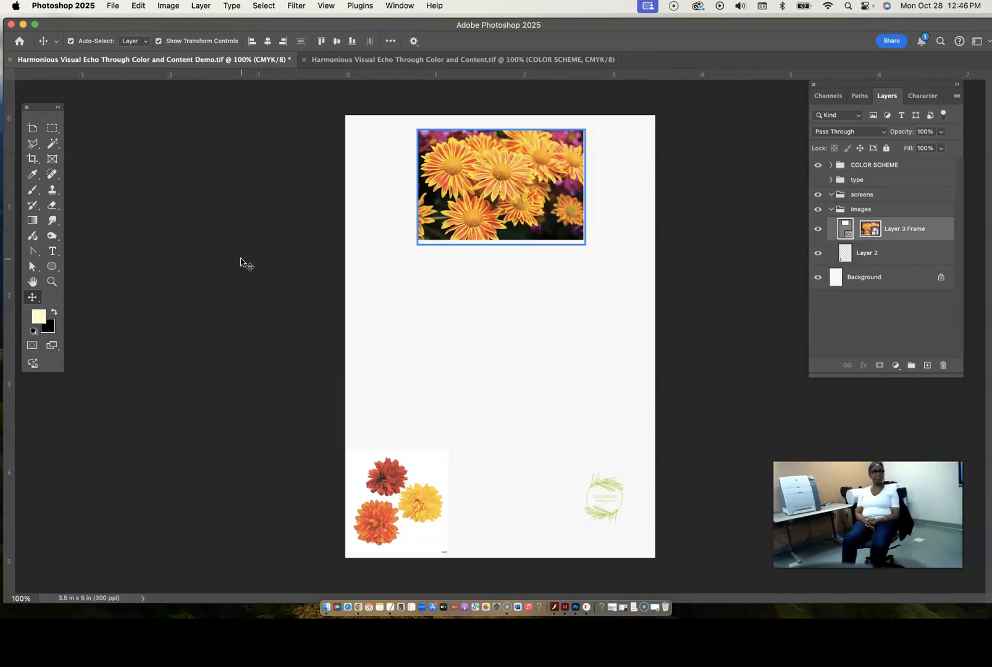
left_click(880, 333)
left_click(898, 232)
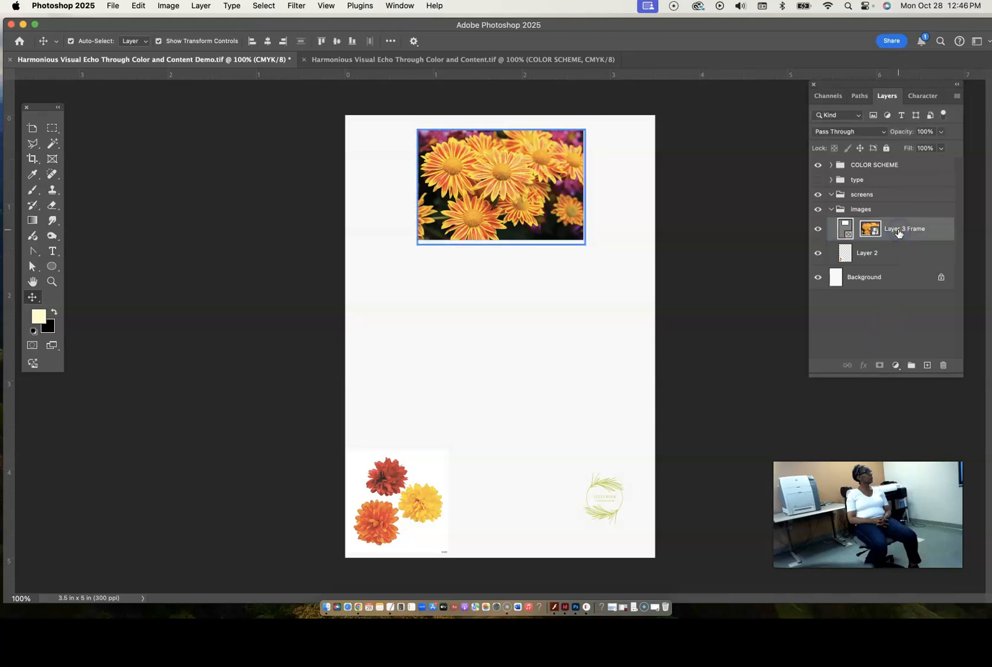
left_click(898, 232)
left_click(201, 6)
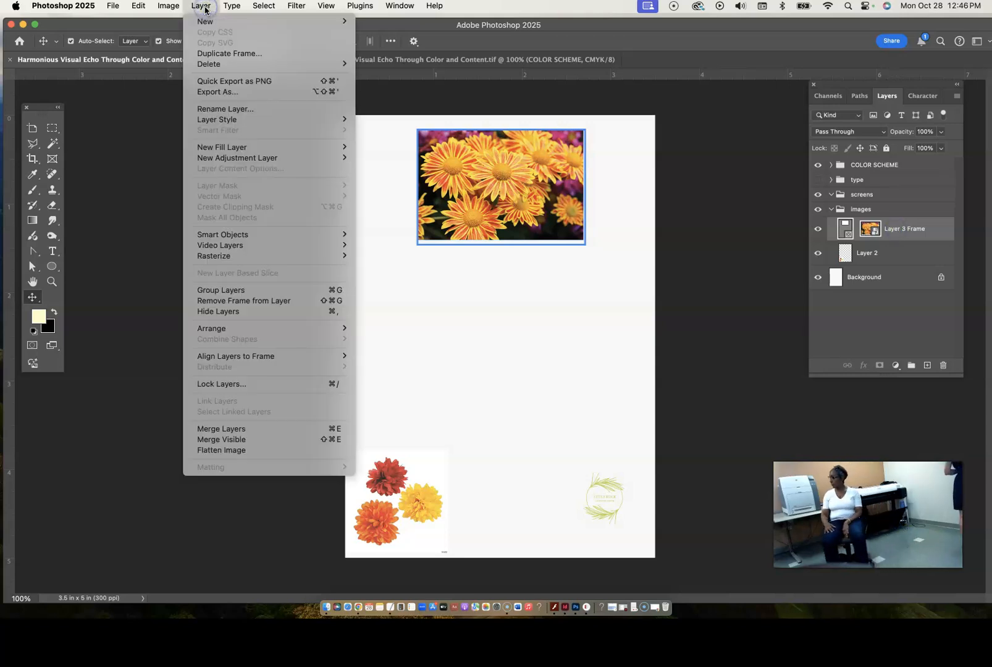
mouse_move(221, 259)
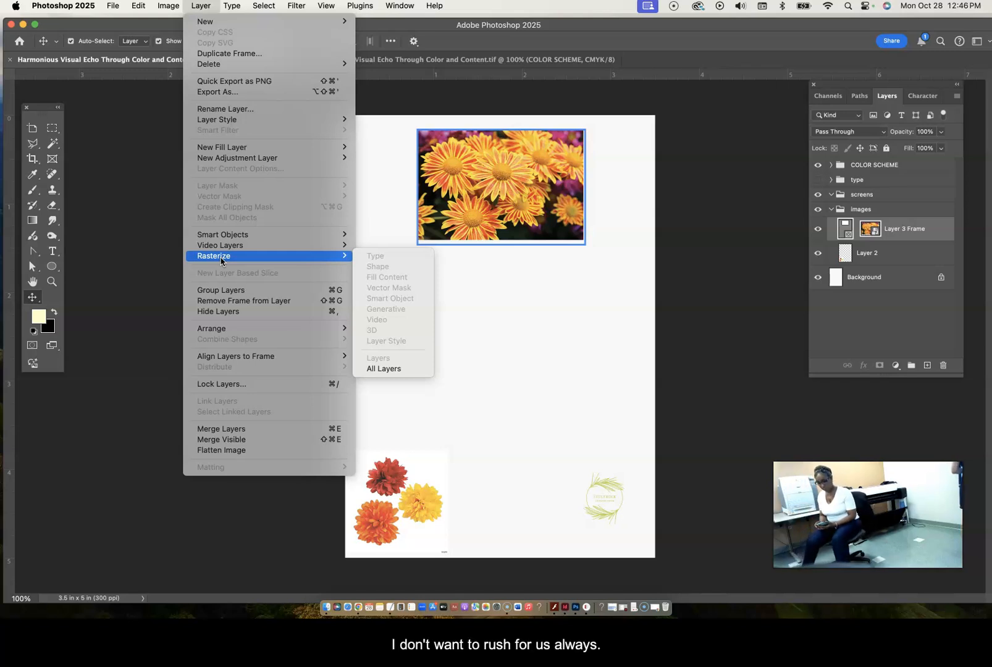
left_click(200, 7)
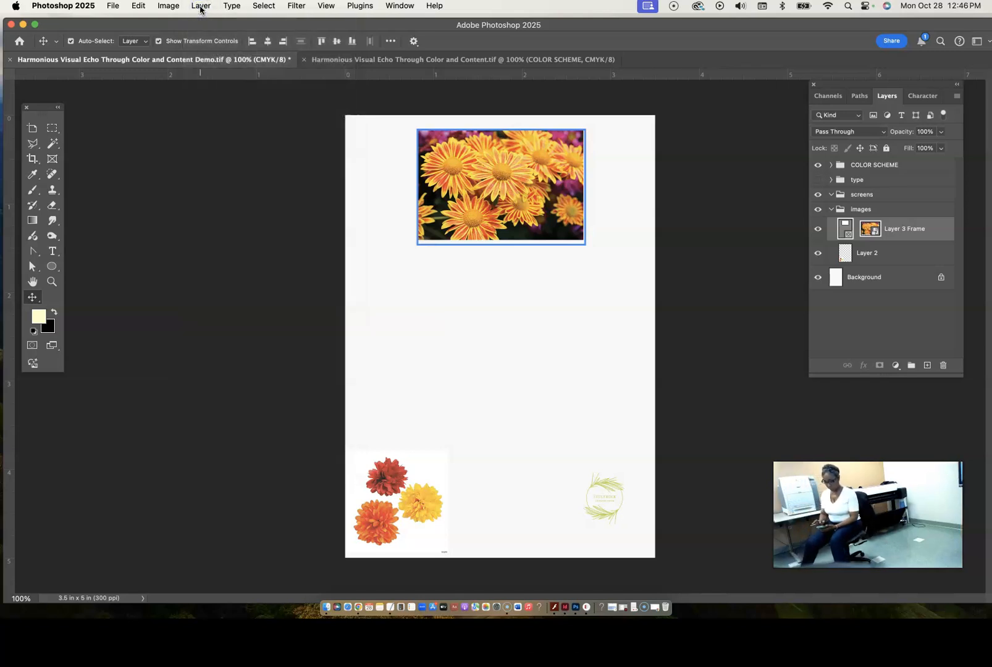
left_click(534, 315)
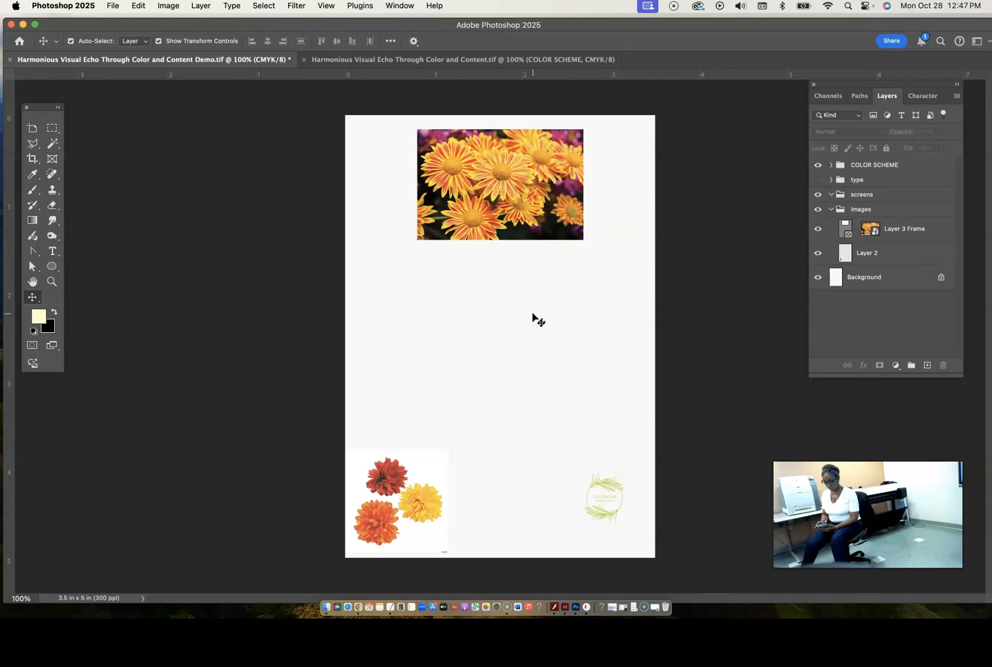
- Delete the Layer 3 Frame layer by way of its frame and undo the deletion
left_click(845, 233)
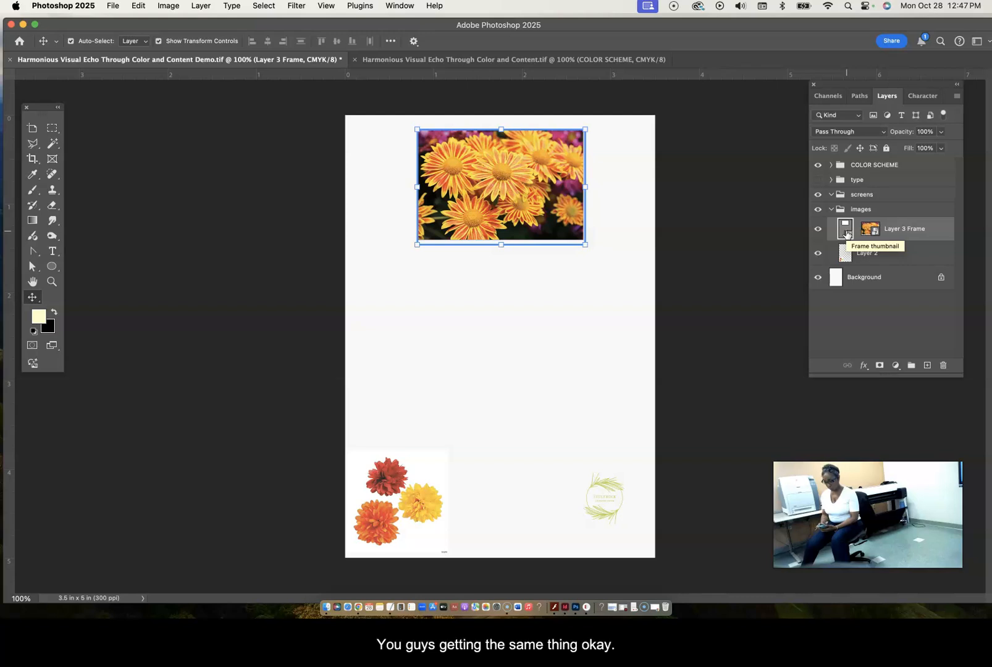
key("Delete")
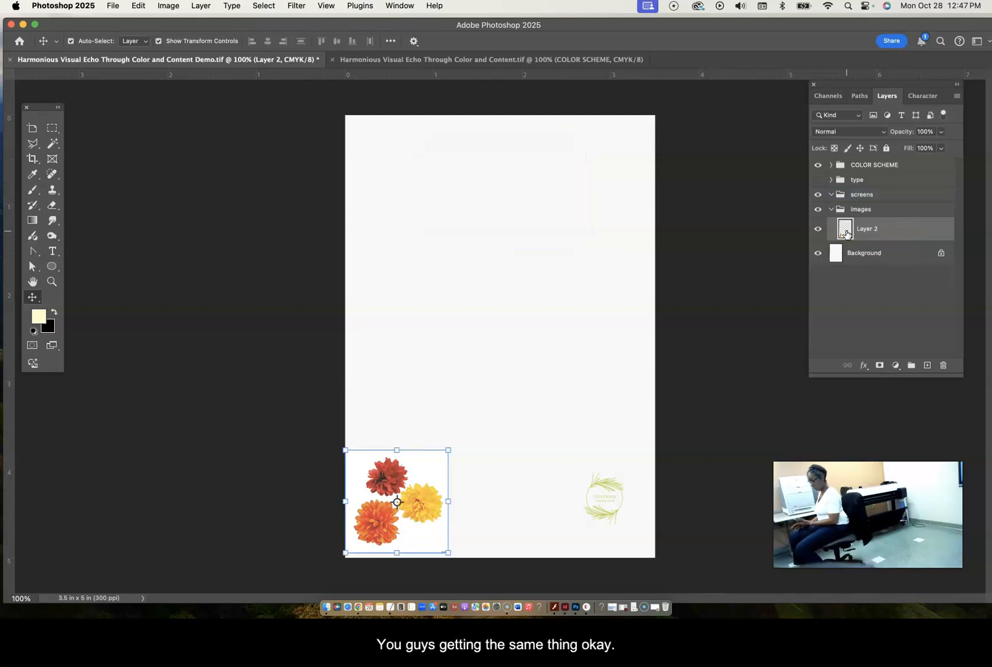
key("super+z")
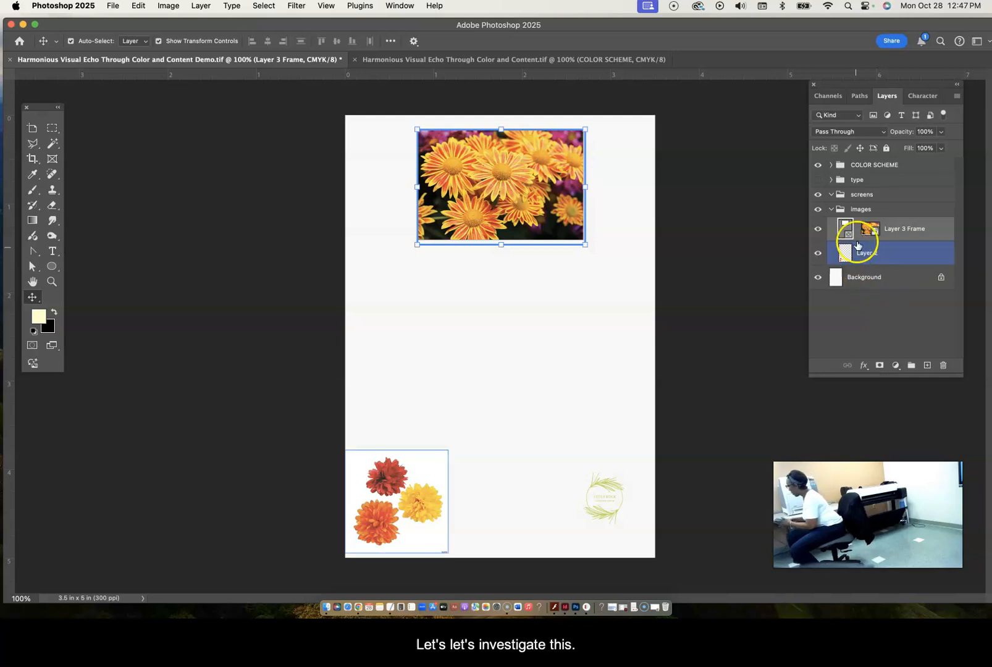
left_click(874, 231)
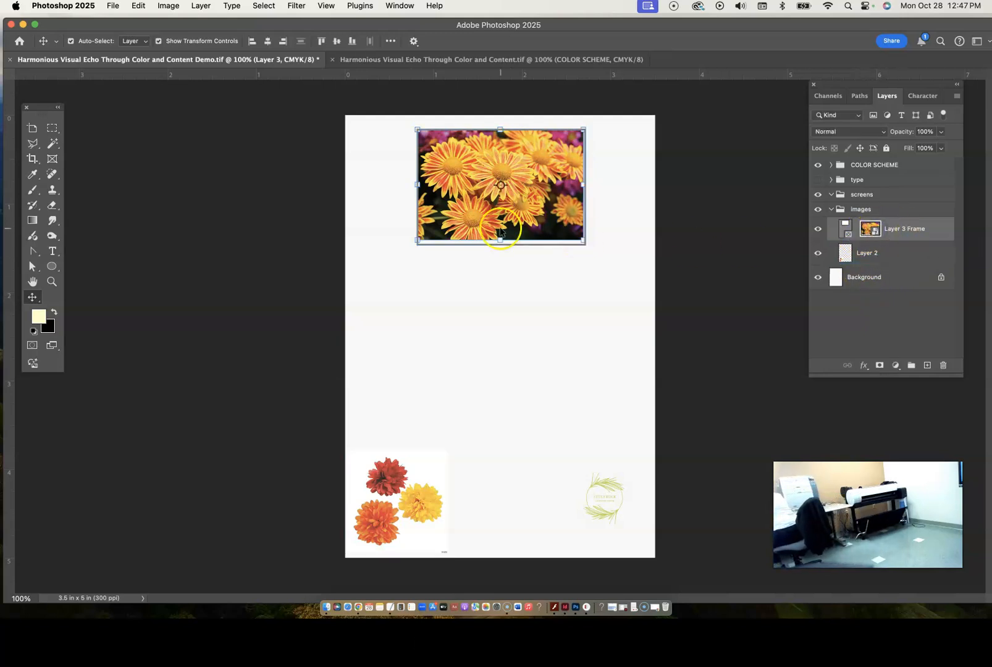
left_click(195, 6)
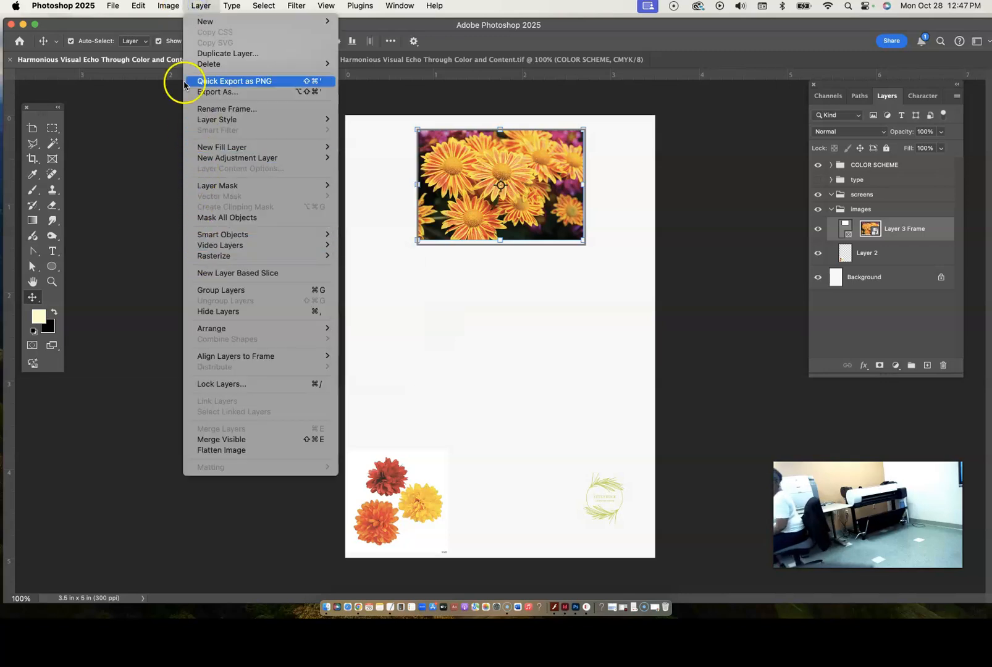
left_click(205, 8)
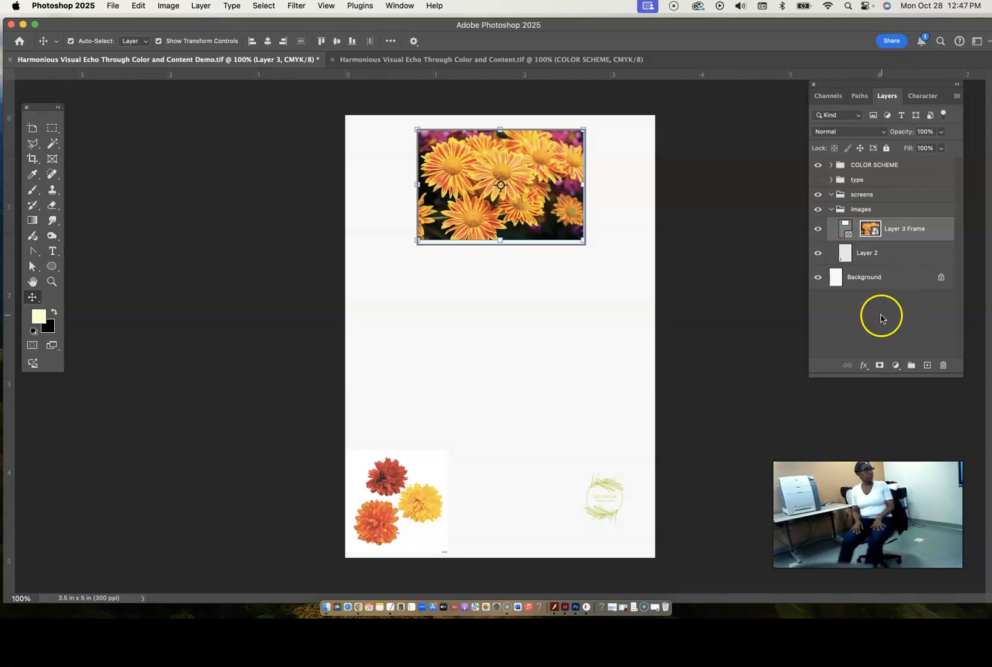
- Select the photo content of Layer 3 Frame and shift it slightly inside its frame
left_click(900, 230)
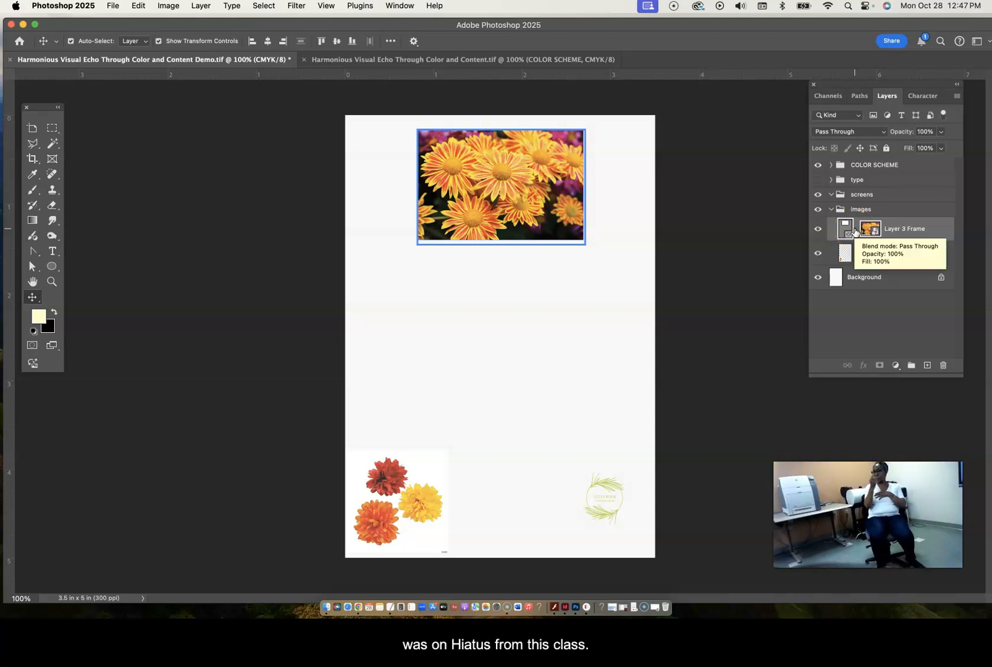
left_click(871, 230)
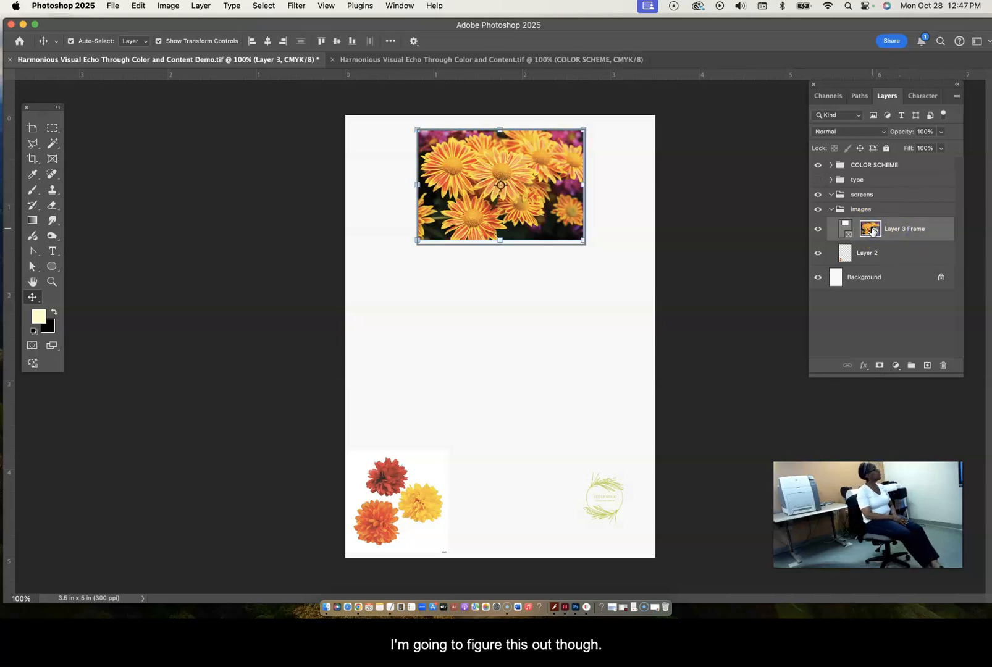
mouse_move(523, 212)
left_mouse_down()
mouse_move(525, 258)
mouse_move(526, 196)
mouse_move(530, 300)
mouse_move(533, 209)
mouse_move(565, 202)
mouse_move(514, 220)
left_mouse_up()
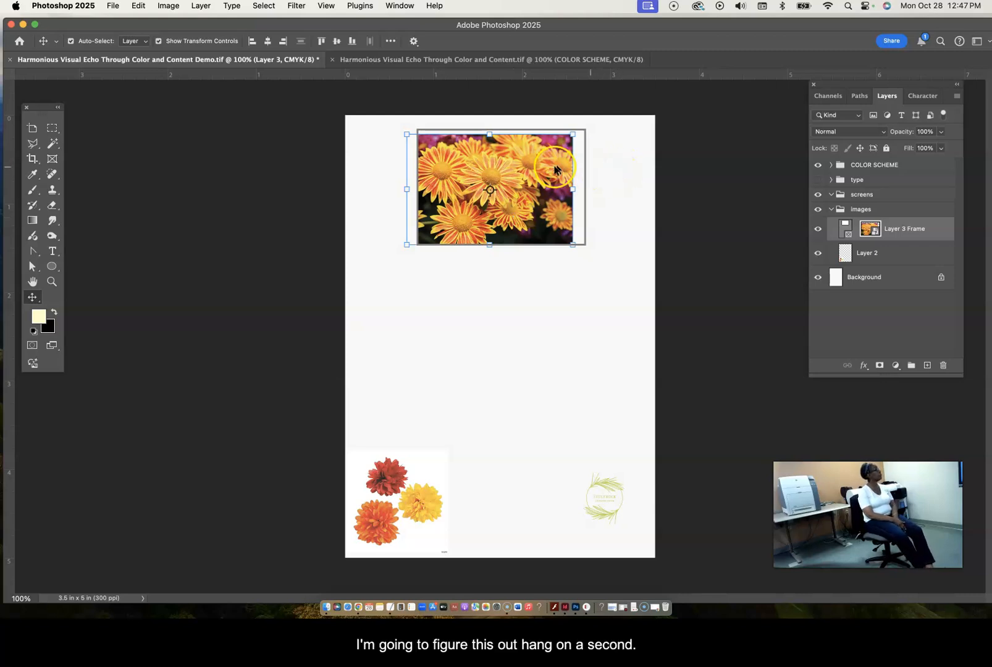
left_click_drag(555, 168, 575, 167)
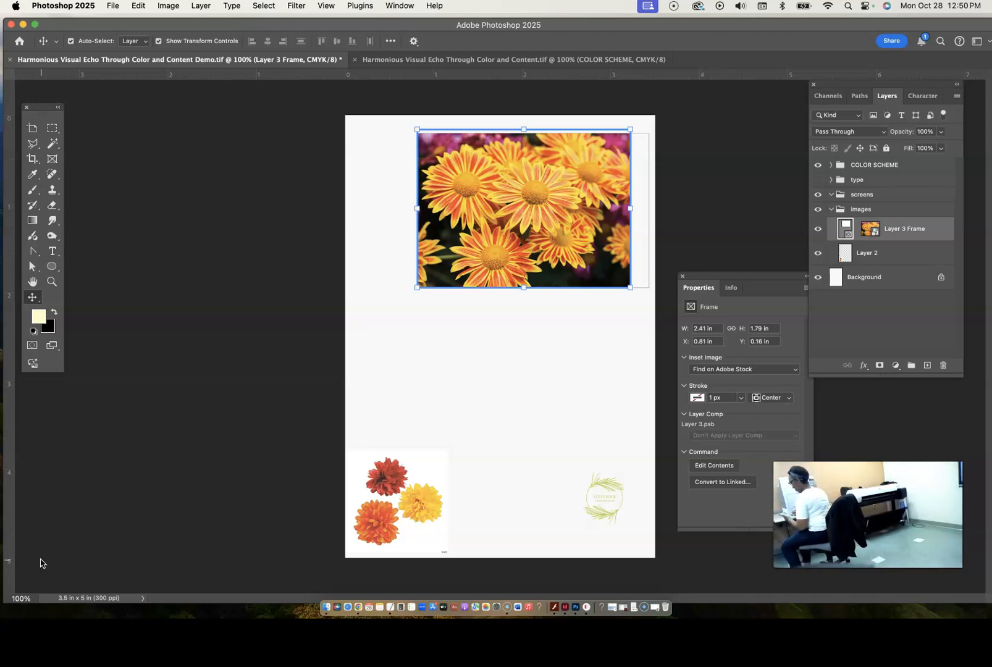
- Slide the flower photo inside its frame until its left side meets the page's left edge
left_click_drag(491, 241, 418, 247)
left_click(629, 283)
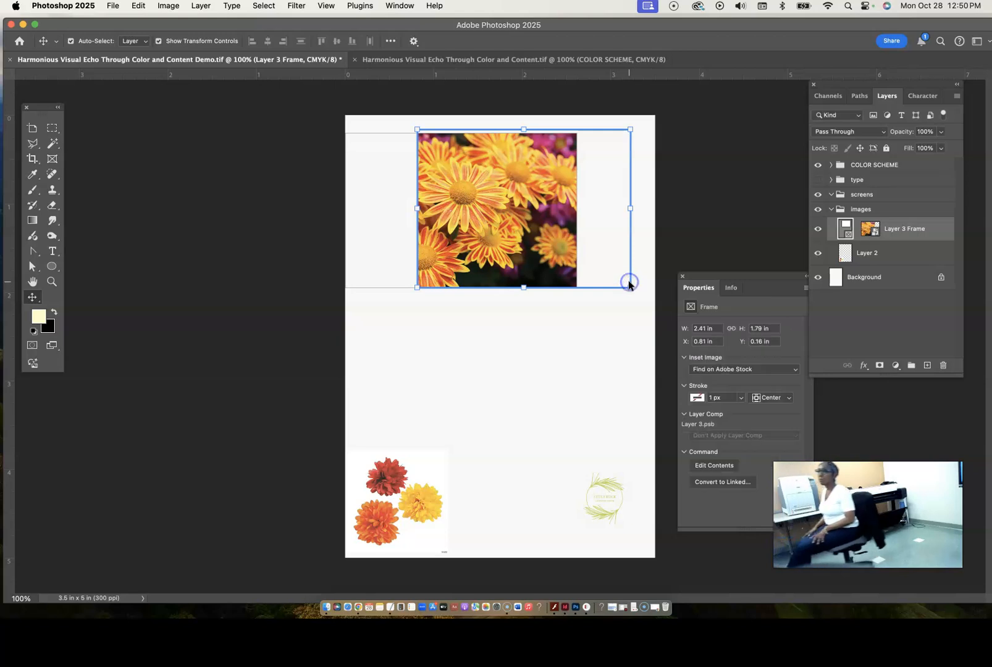
left_click_drag(413, 210, 368, 210)
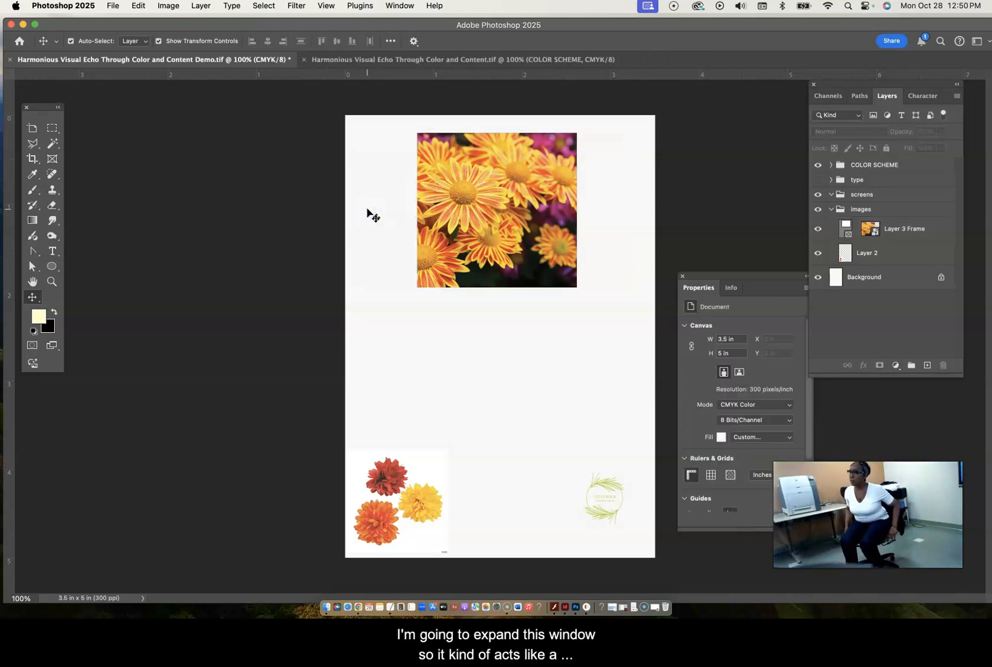
- Extend the photo's frame to the page's left and top edges, about 3.22 in wide, and lower its bottom edge
left_click(846, 229)
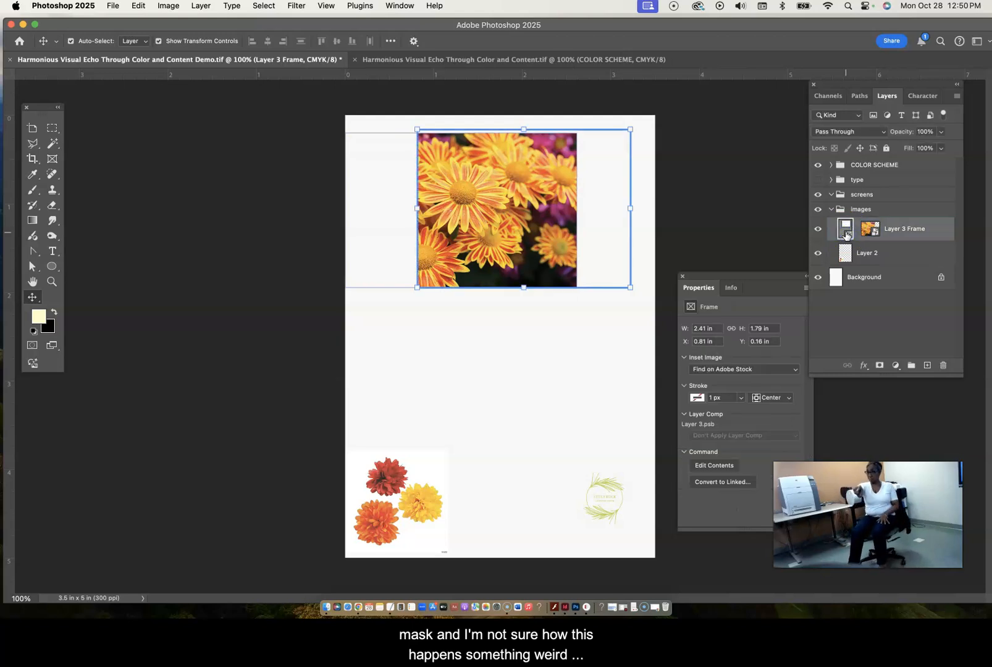
left_click_drag(415, 208, 346, 208)
left_click_drag(487, 129, 488, 111)
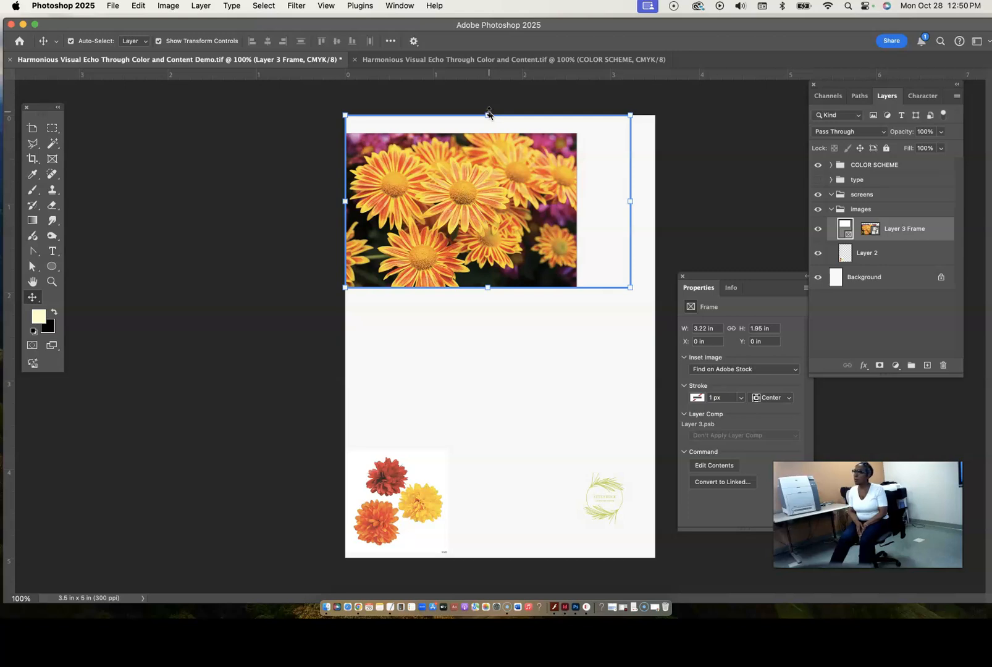
left_click_drag(488, 288, 487, 318)
left_click(574, 283)
left_click_drag(576, 287, 627, 322)
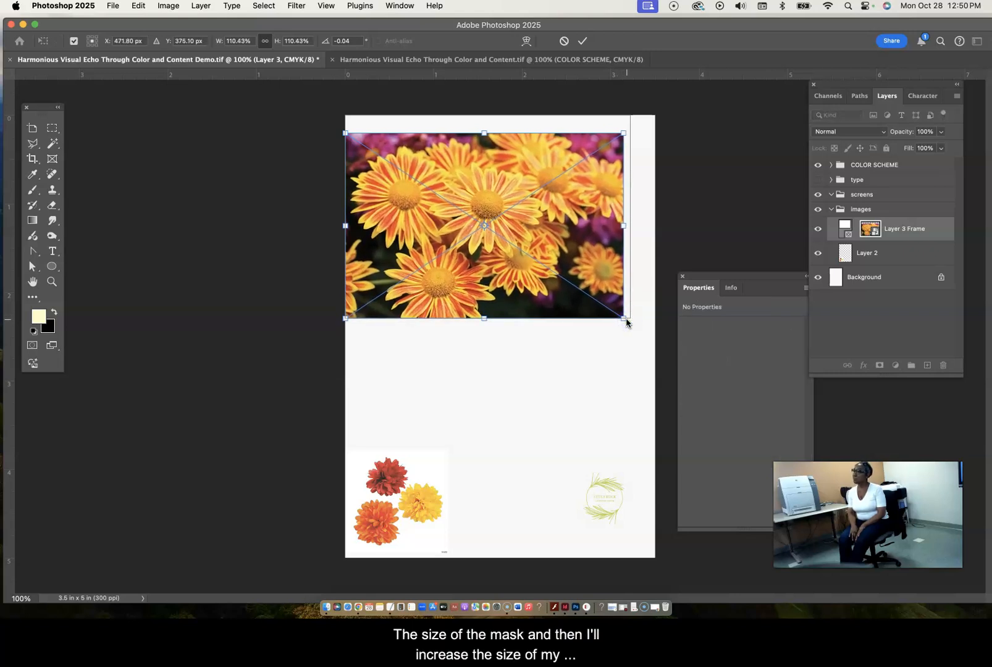
left_click_drag(484, 184, 484, 164)
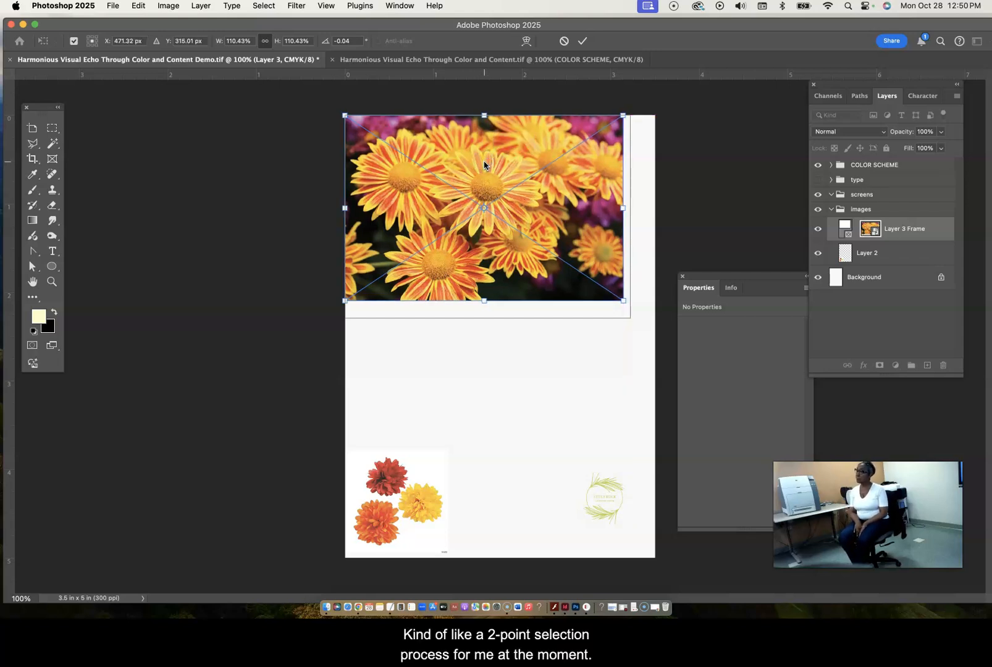
left_click_drag(622, 301, 640, 336)
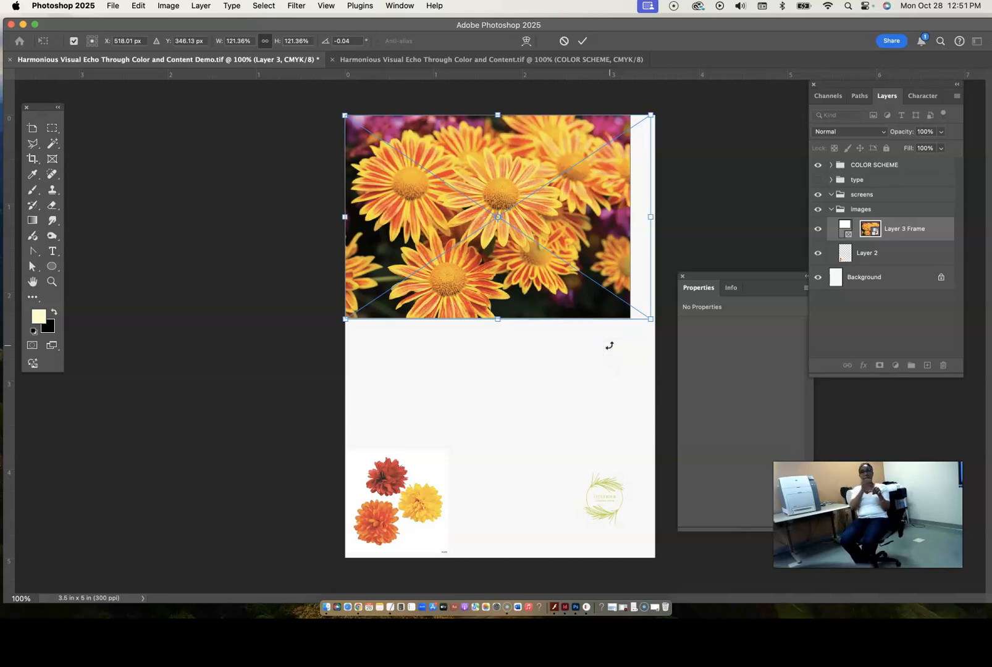
key("Escape")
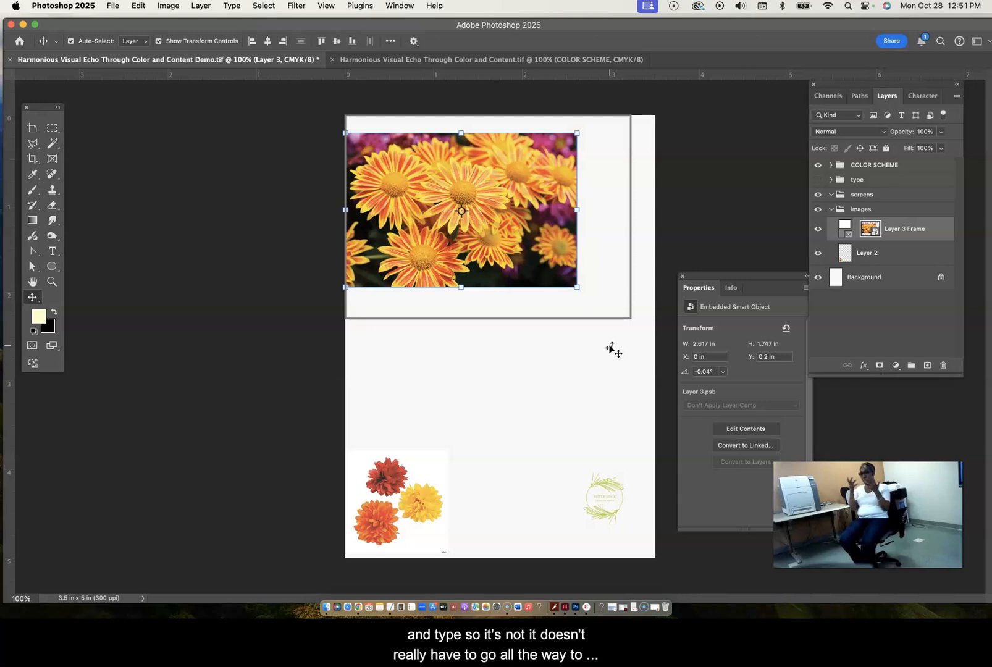
- Scale the flower photo inside its frame to about 3.13 in wide and move it up to the page's top edge
left_click_drag(578, 287, 623, 320)
left_click_drag(455, 166, 455, 147)
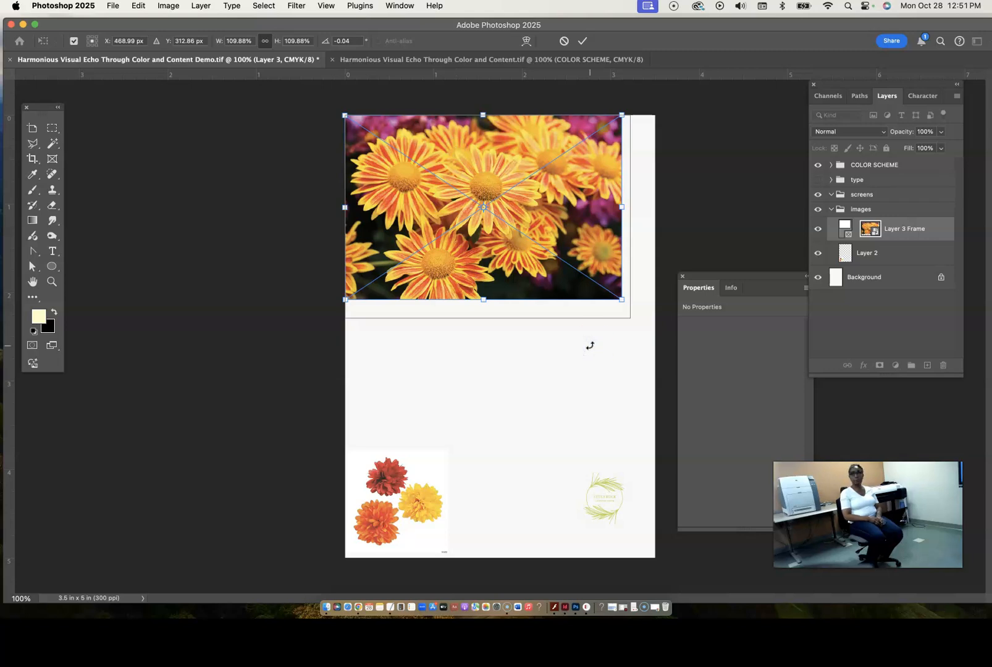
key("Return")
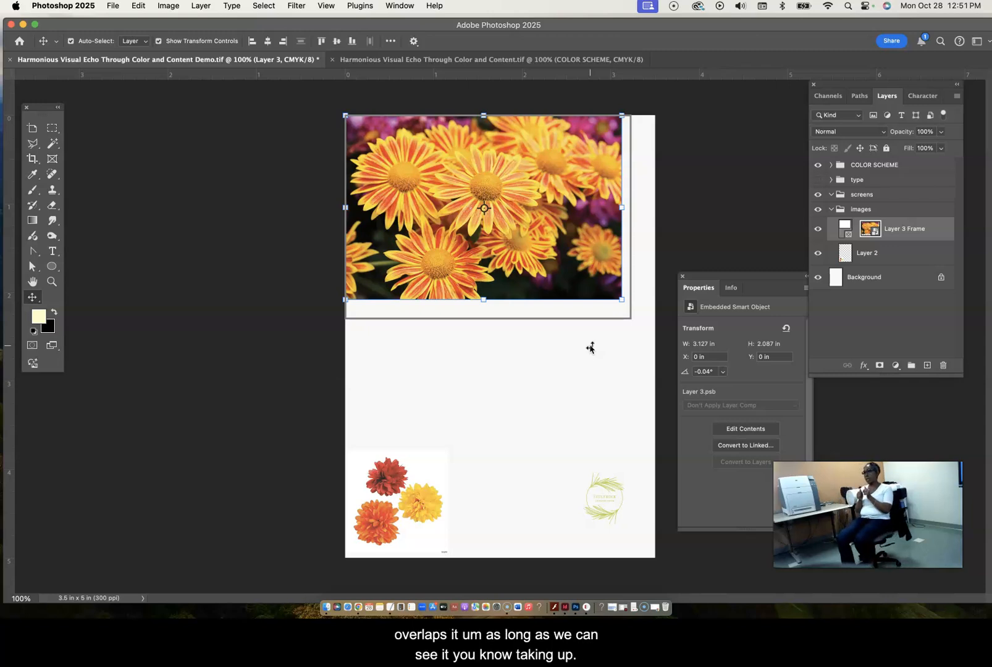
- Shrink the photo's frame to about 3.13 by 2.09 in so it fits the flower photo, and deselect it
left_click(565, 317)
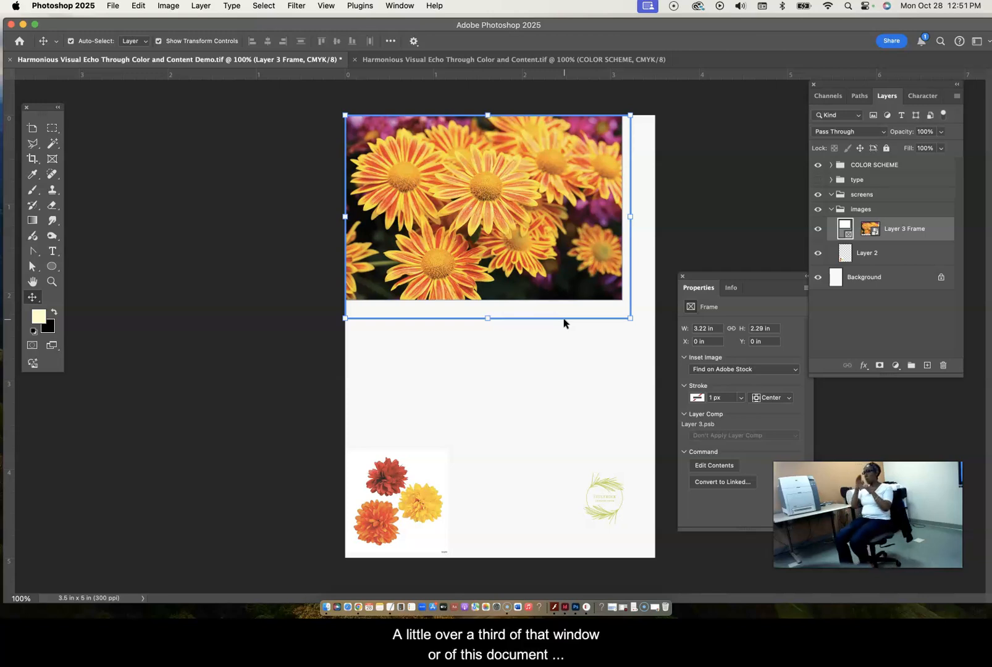
left_click_drag(629, 316, 622, 301)
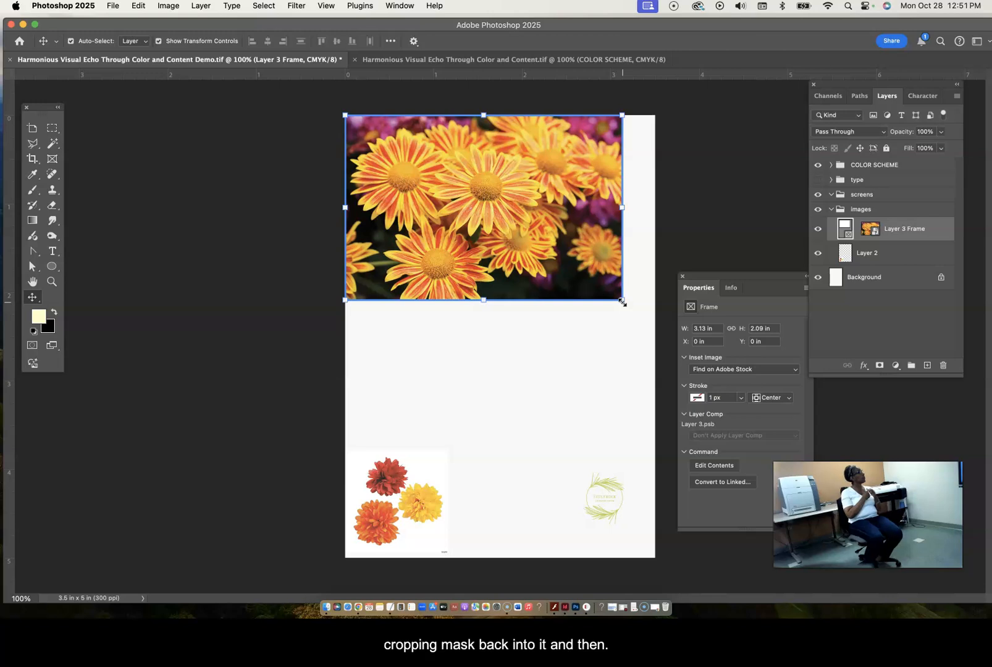
left_click(632, 343)
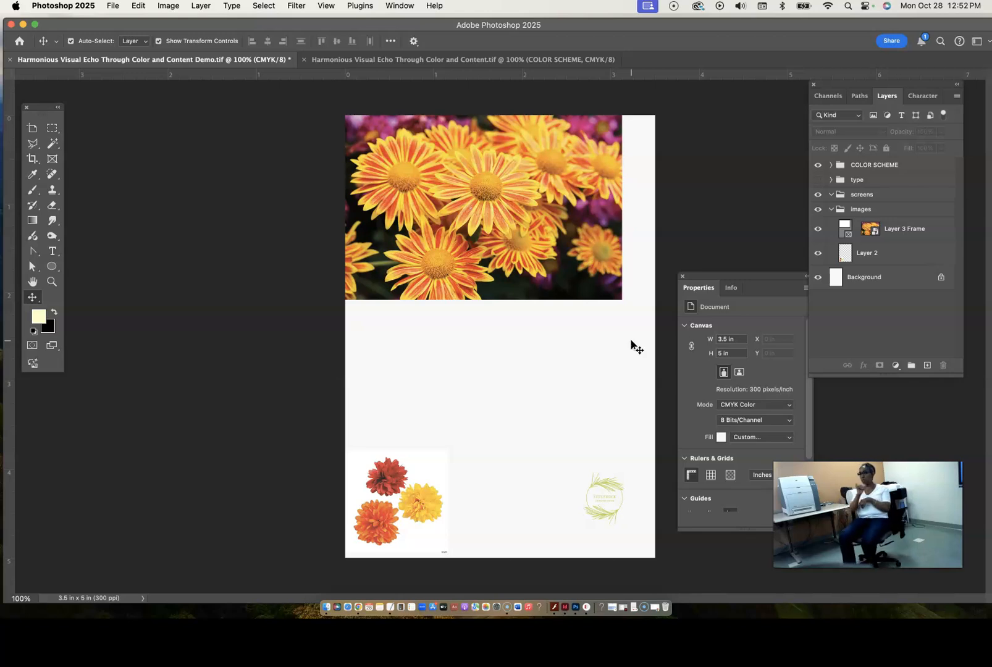
- Enlarge the three-flower image on Layer 2 to about 3.54 in square and place it at about X -0.41 in, Y 1.76 in
left_click(894, 254)
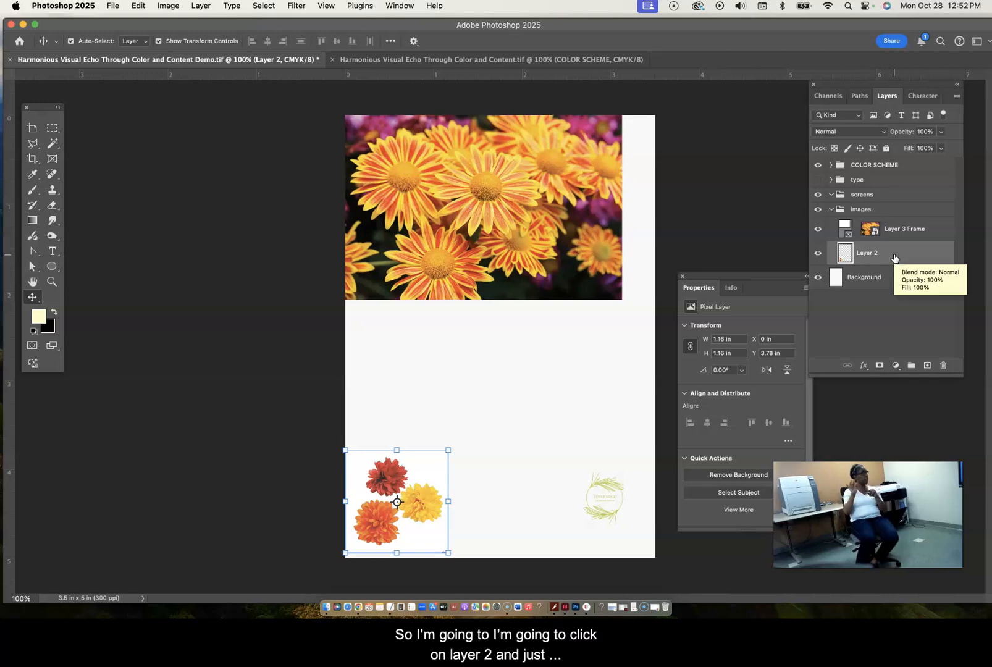
left_click_drag(449, 450, 645, 264)
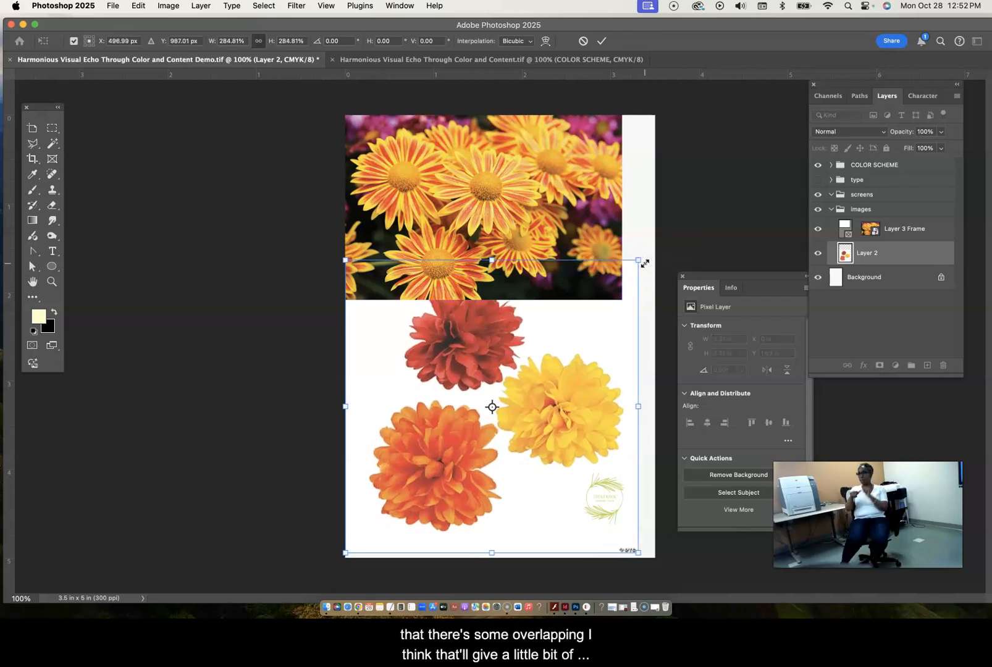
left_click_drag(471, 348, 464, 370)
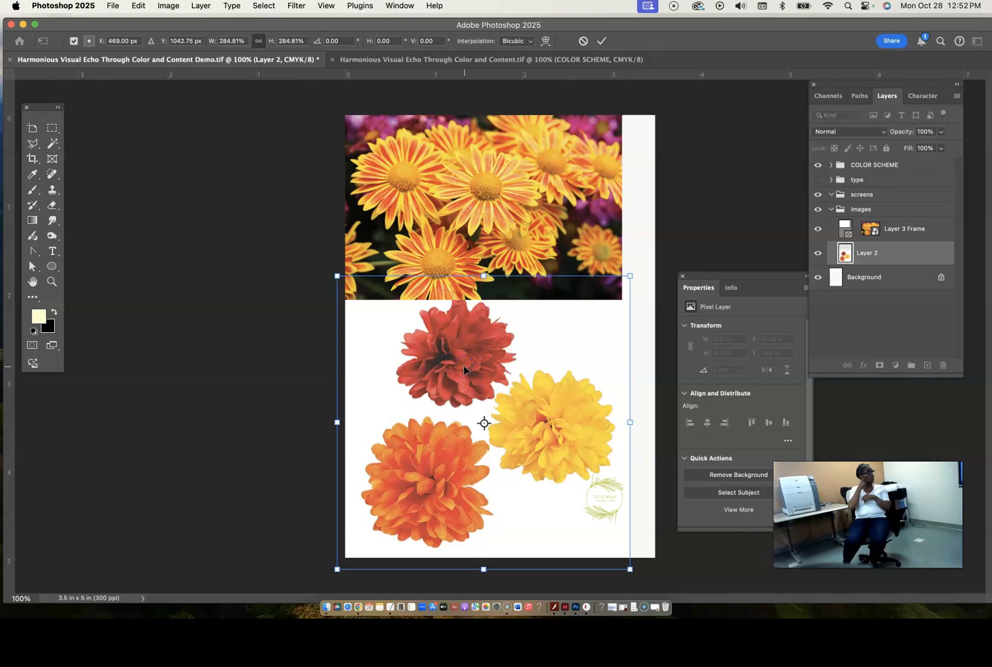
left_click_drag(629, 275, 644, 251)
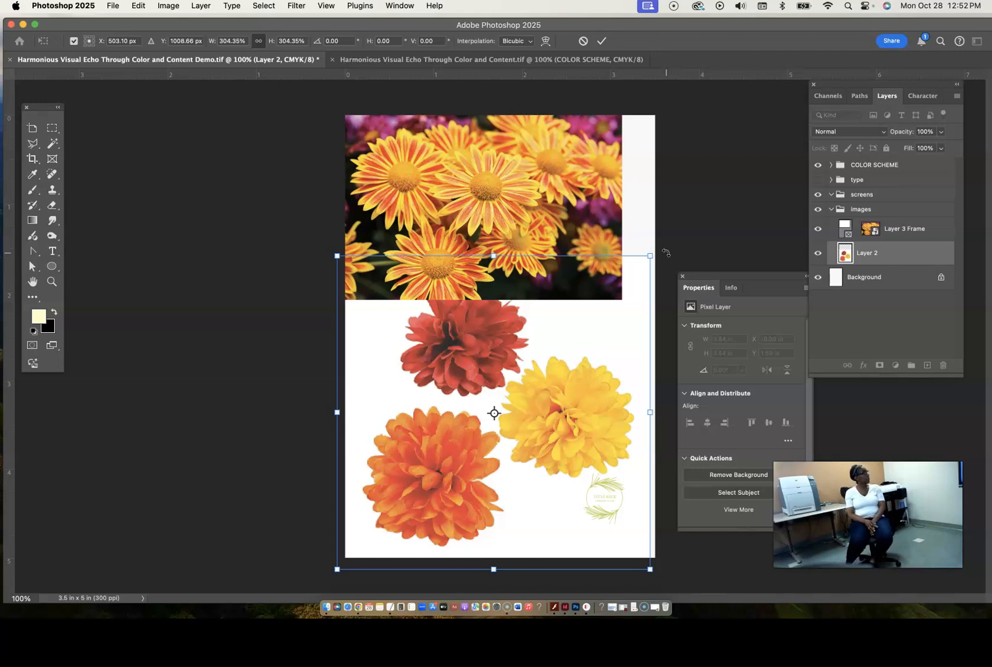
key("Return")
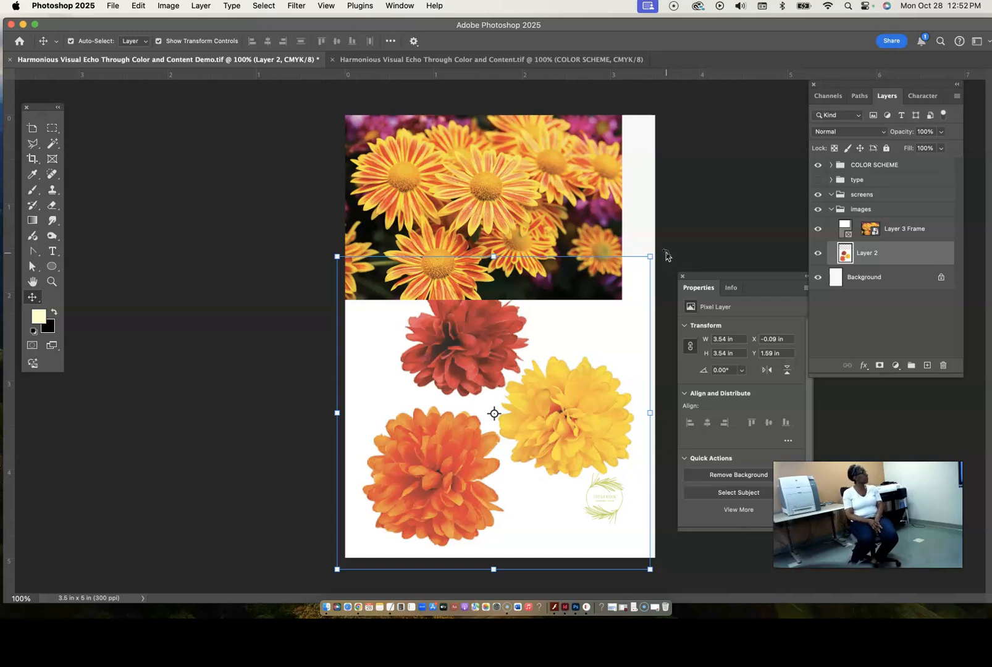
left_click_drag(487, 336, 456, 354)
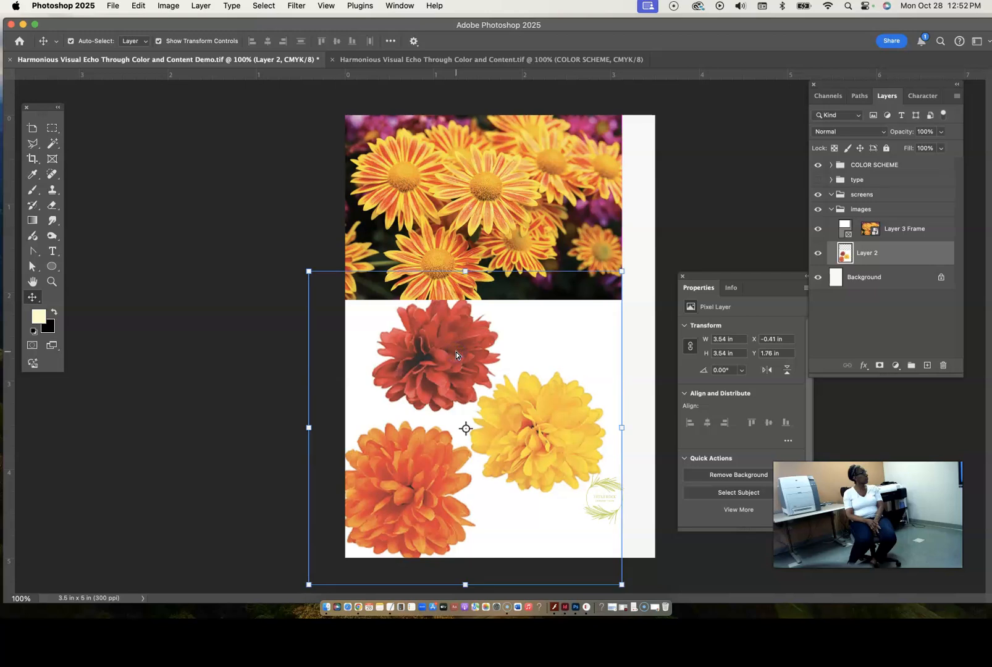
left_click(634, 396)
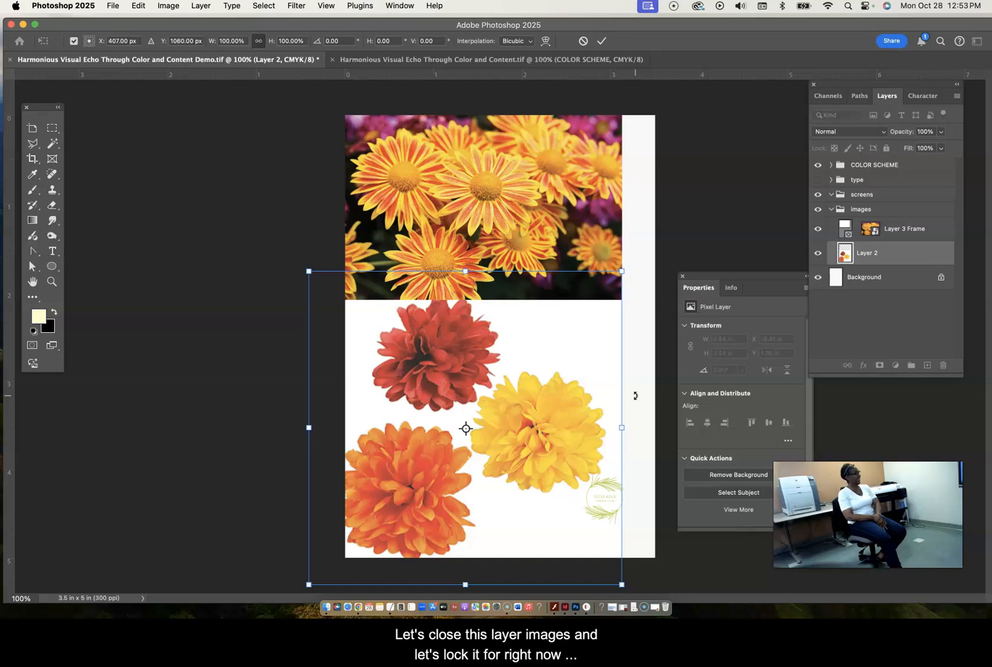
- Collapse the images layer group and lock it completely
left_click(831, 210)
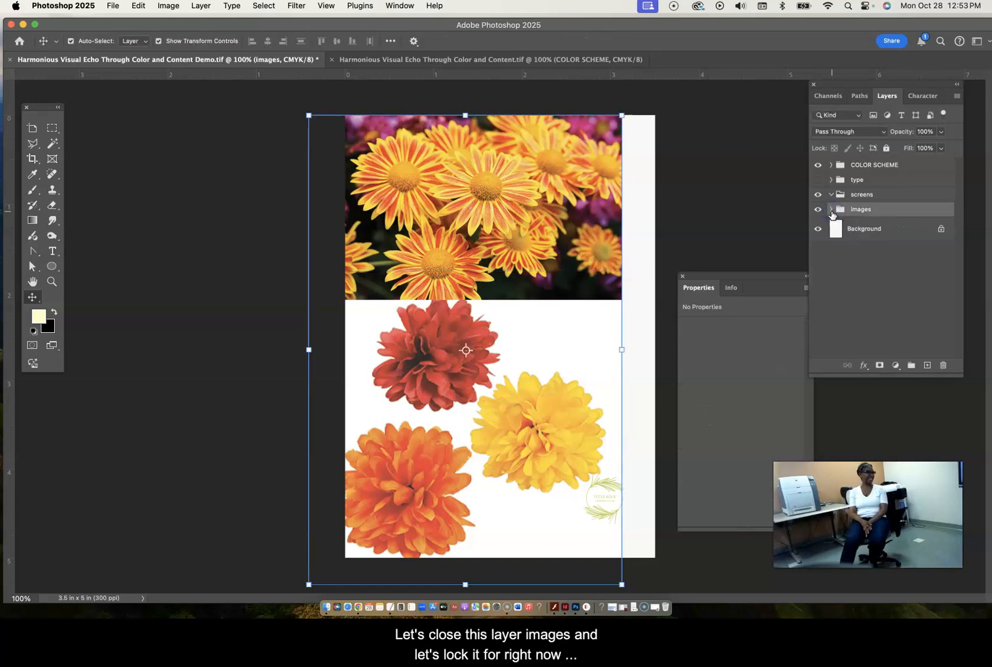
left_click(886, 148)
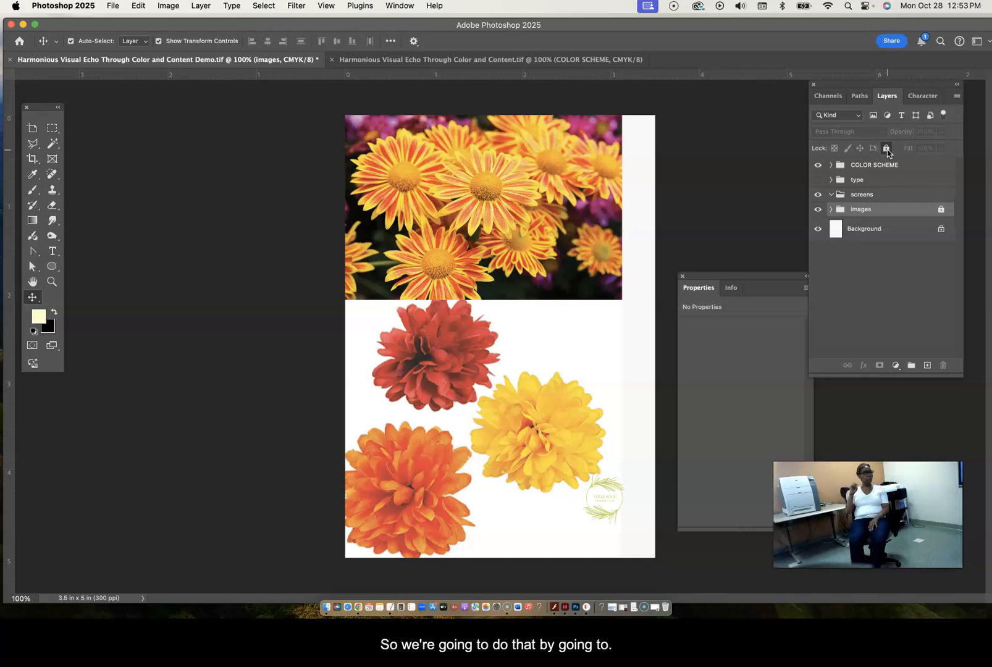
- Create a new layer named "screens" above the images group
left_click(957, 96)
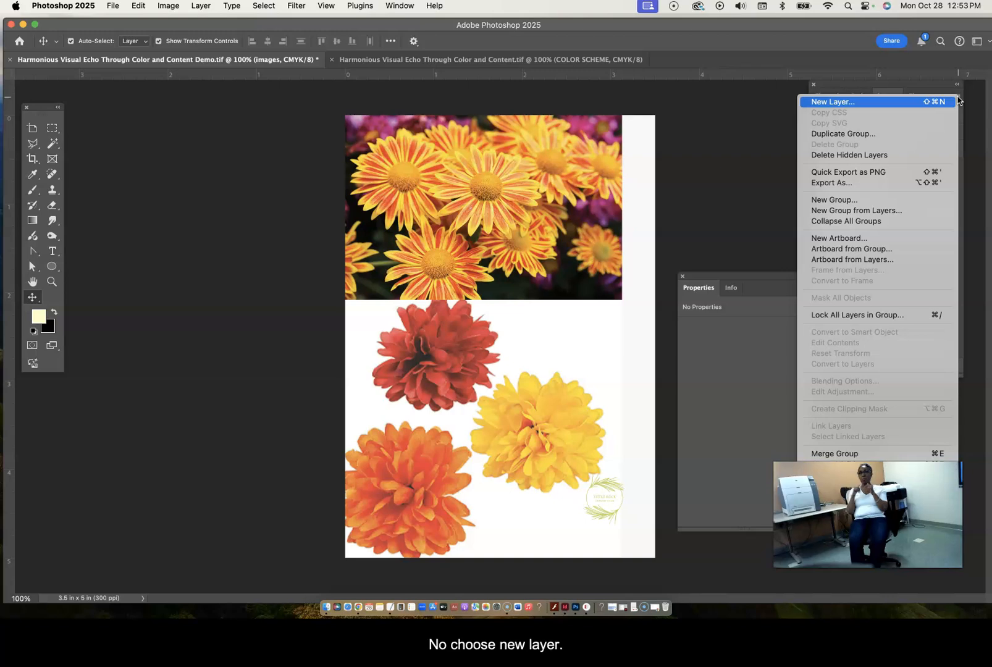
left_click(837, 101)
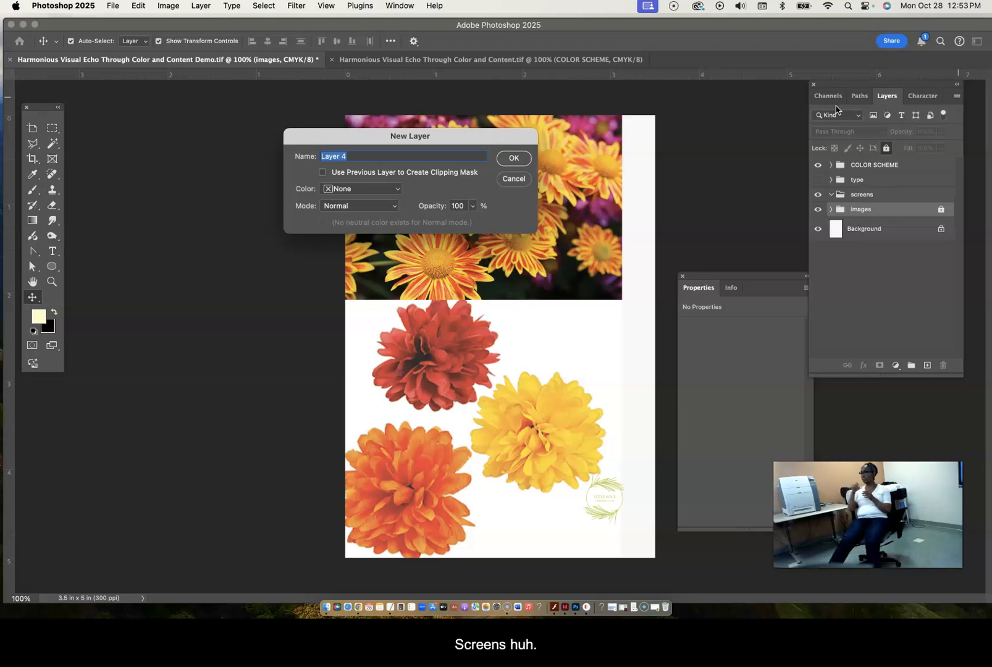
type("sc")
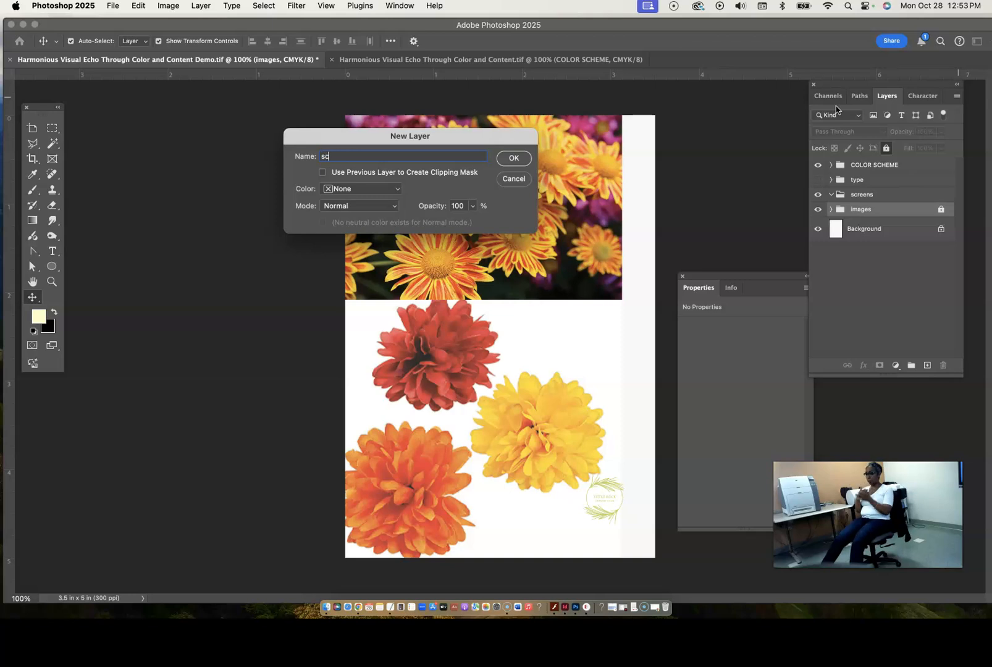
type("reens")
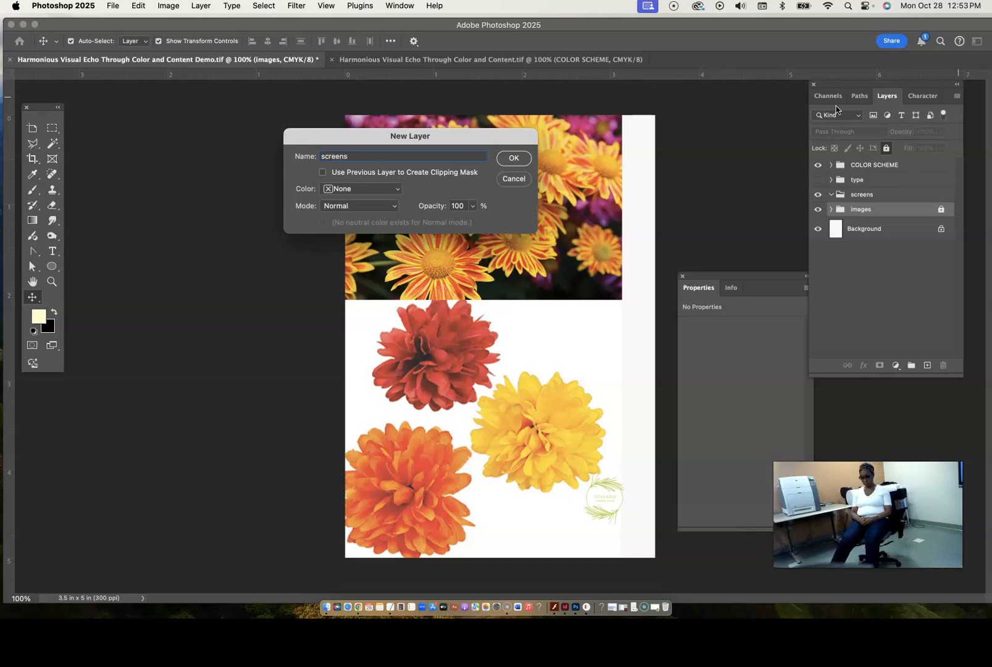
key("Return")
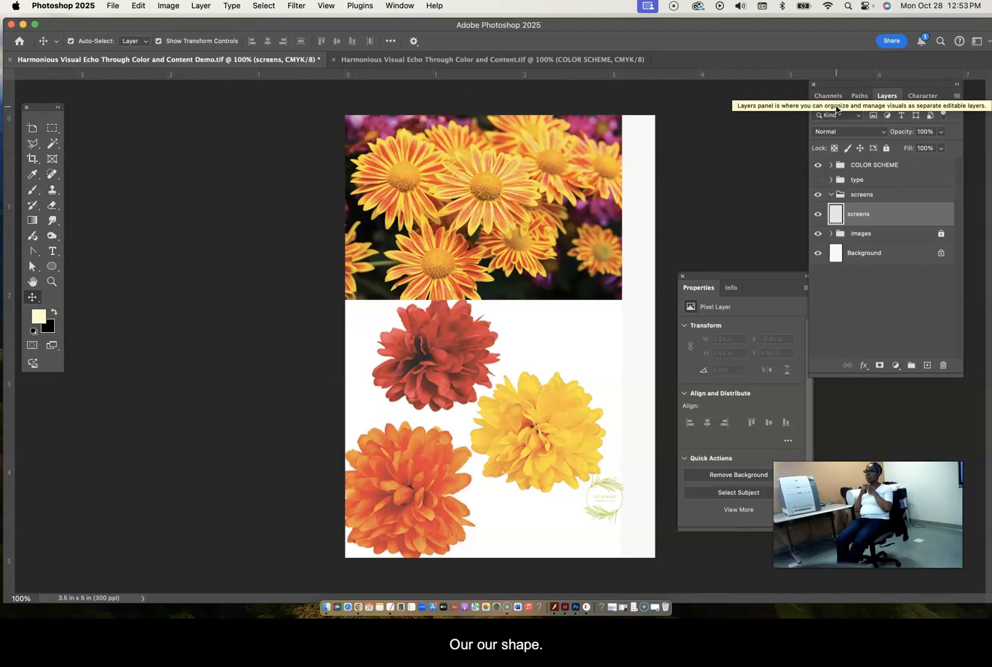
- Move the new screens layer into the screens group and expand the group to show it
left_click(832, 196)
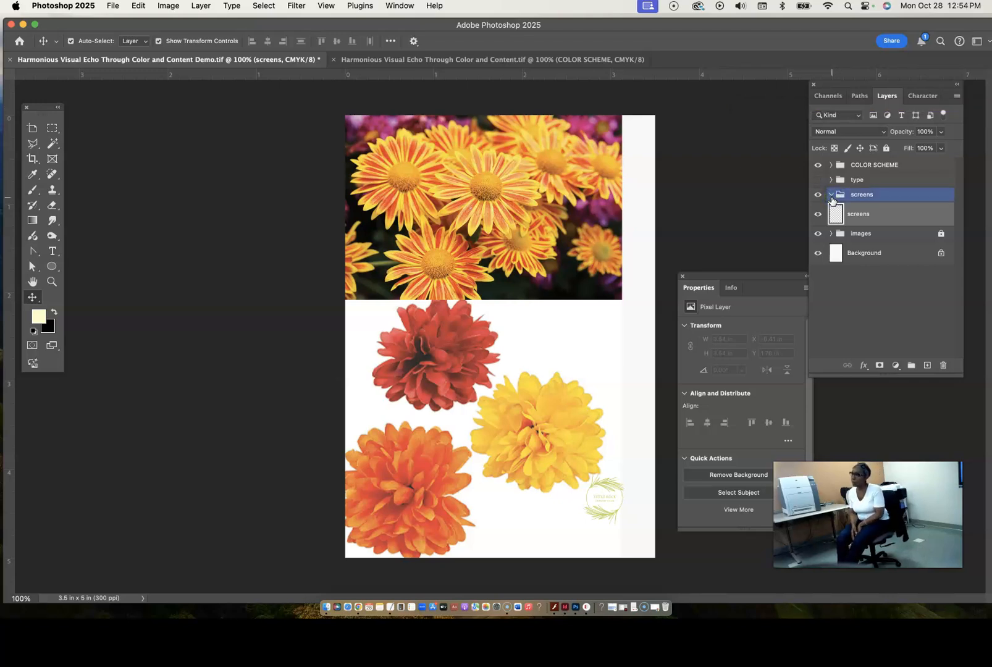
left_click_drag(868, 215, 833, 198)
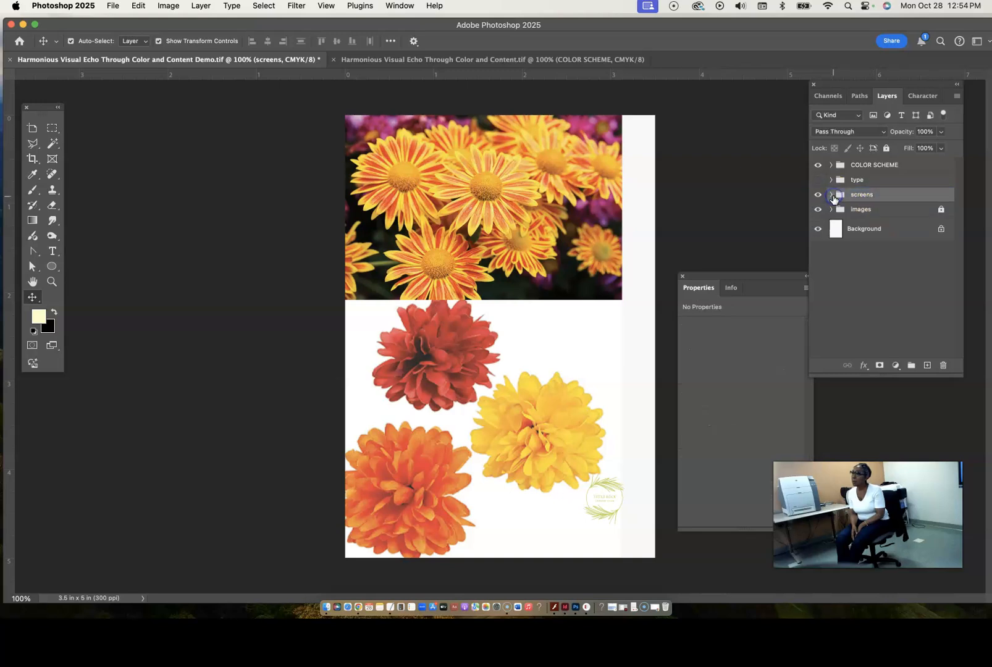
left_click(832, 196)
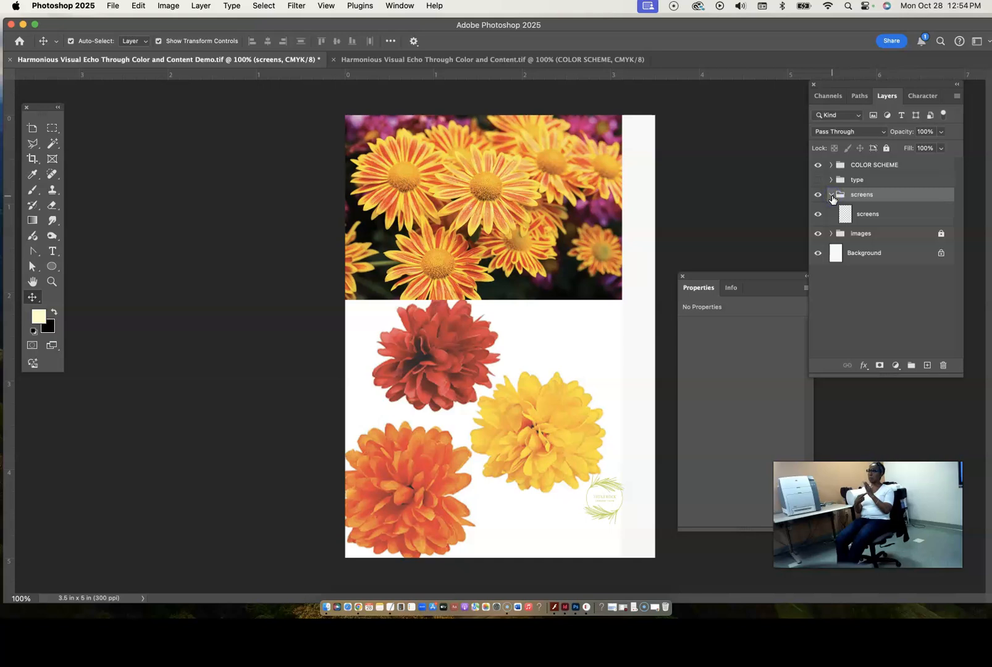
- On the screens layer, make a rectangular selection about 0.93 in wide along the page's full right edge, 5 in high
left_click(878, 216)
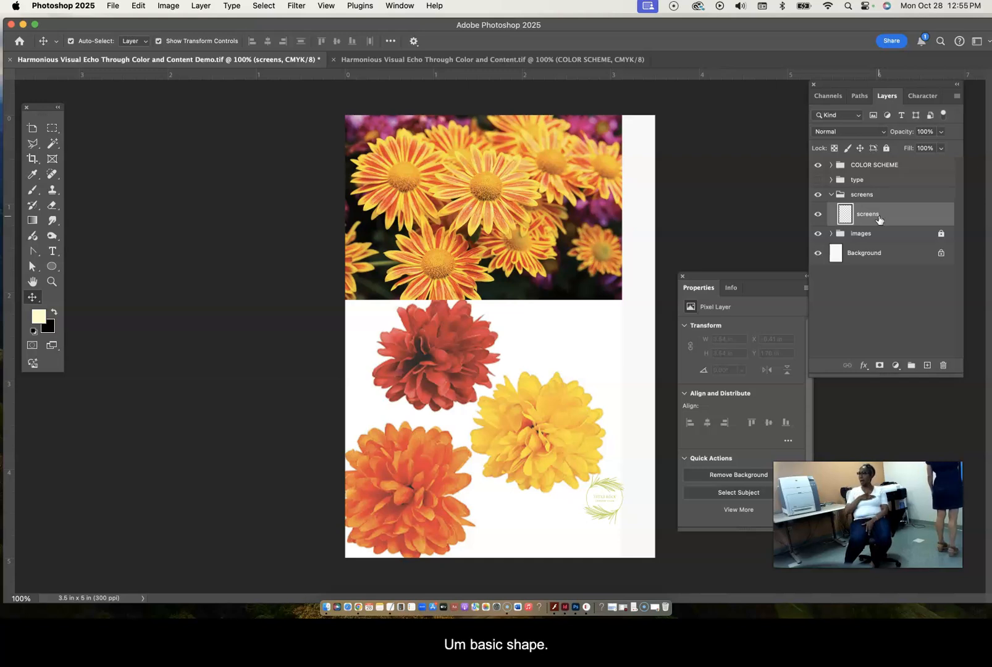
left_click(52, 129)
left_click(53, 130)
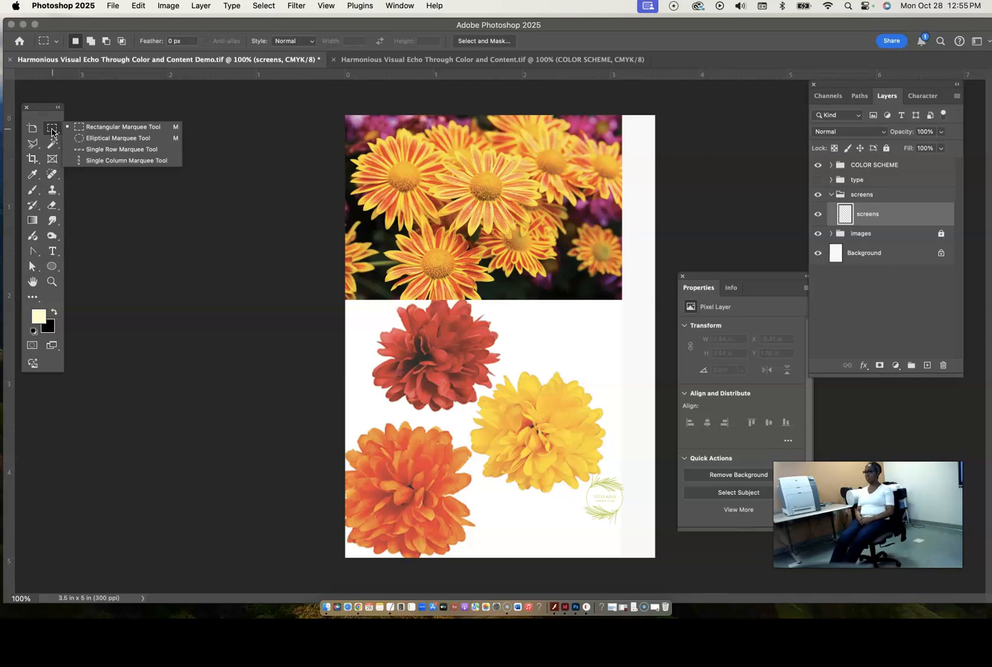
left_click(655, 116)
mouse_move(654, 116)
left_mouse_down()
mouse_move(608, 181)
mouse_move(591, 250)
mouse_move(572, 559)
left_mouse_up()
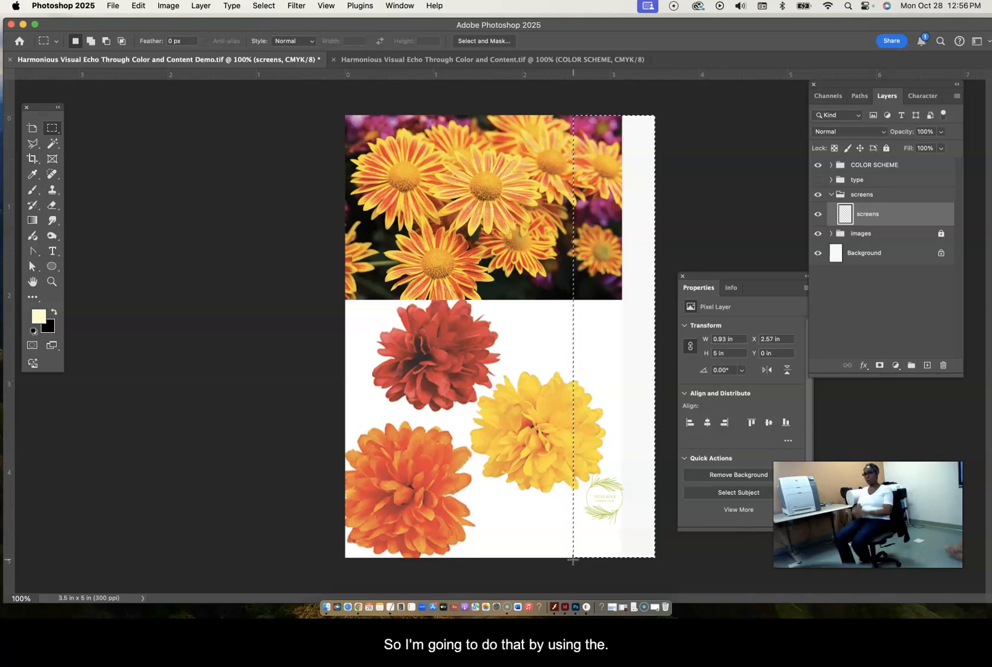
- Sample the magenta of the purple flowers in the photo as the foreground color and activate the Paint Bucket tool
left_click(33, 176)
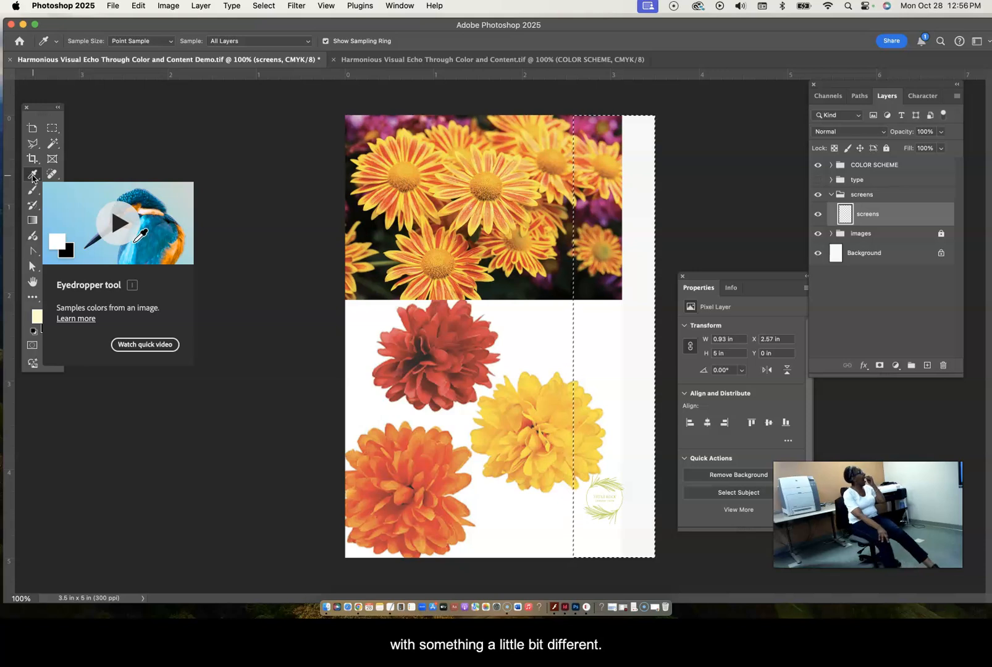
left_click(613, 208)
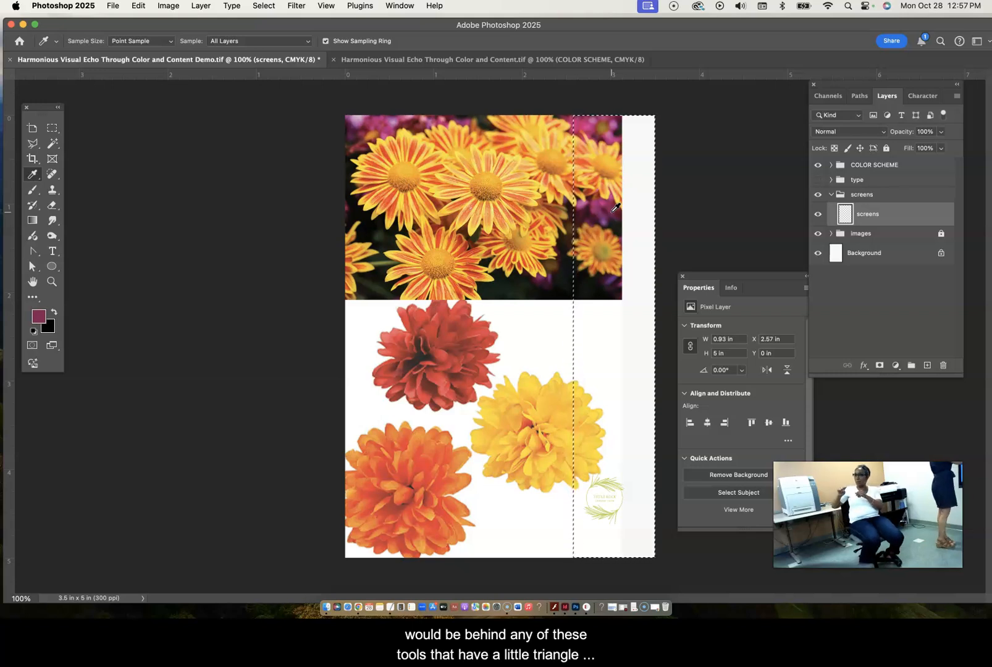
left_click(53, 223)
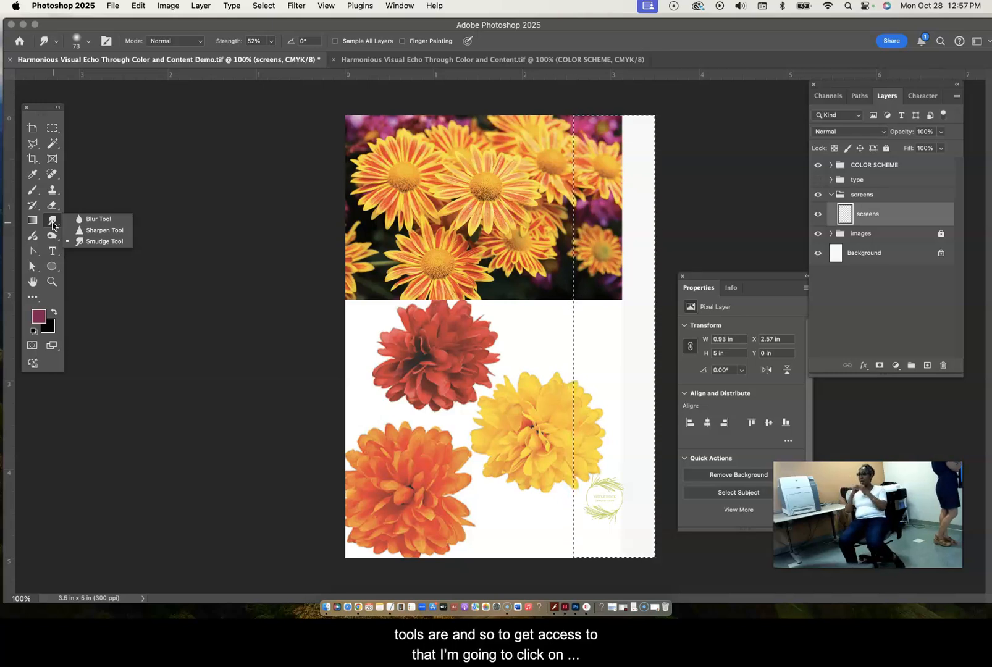
left_click(31, 299)
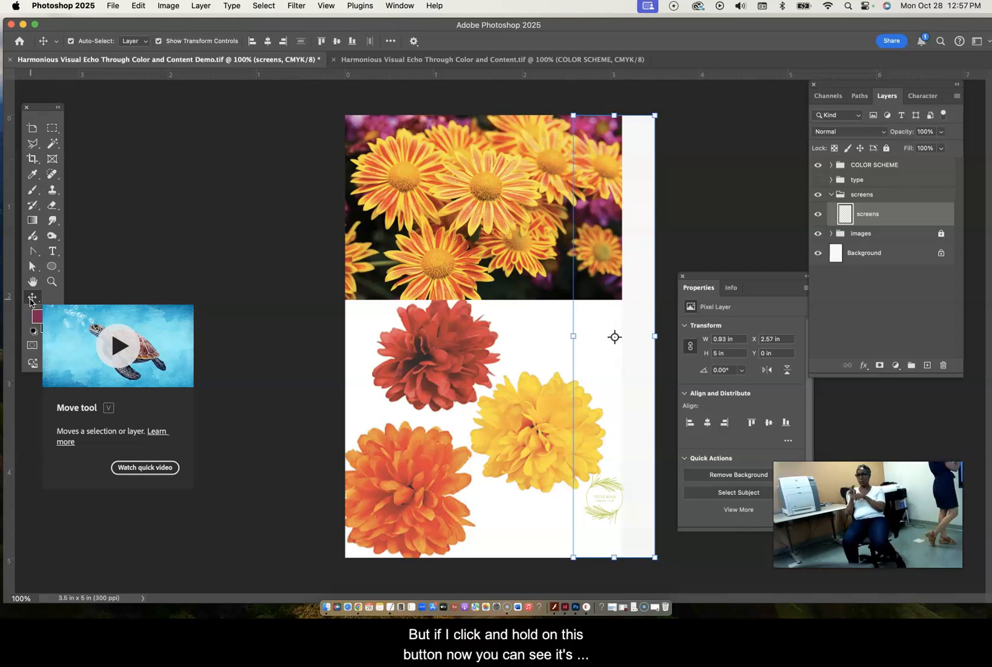
left_click(33, 299)
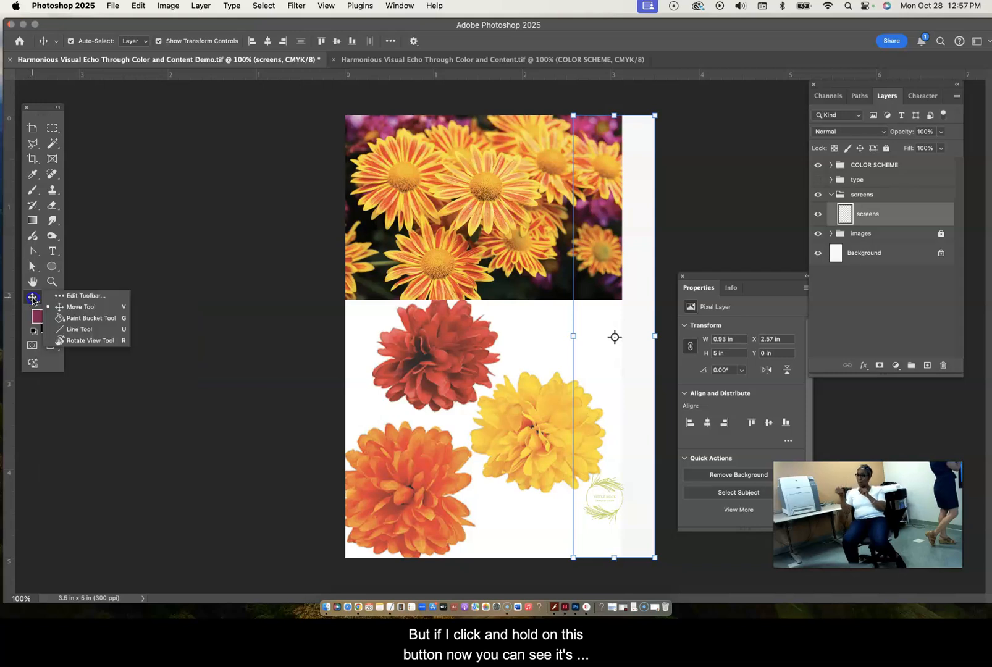
left_click(70, 319)
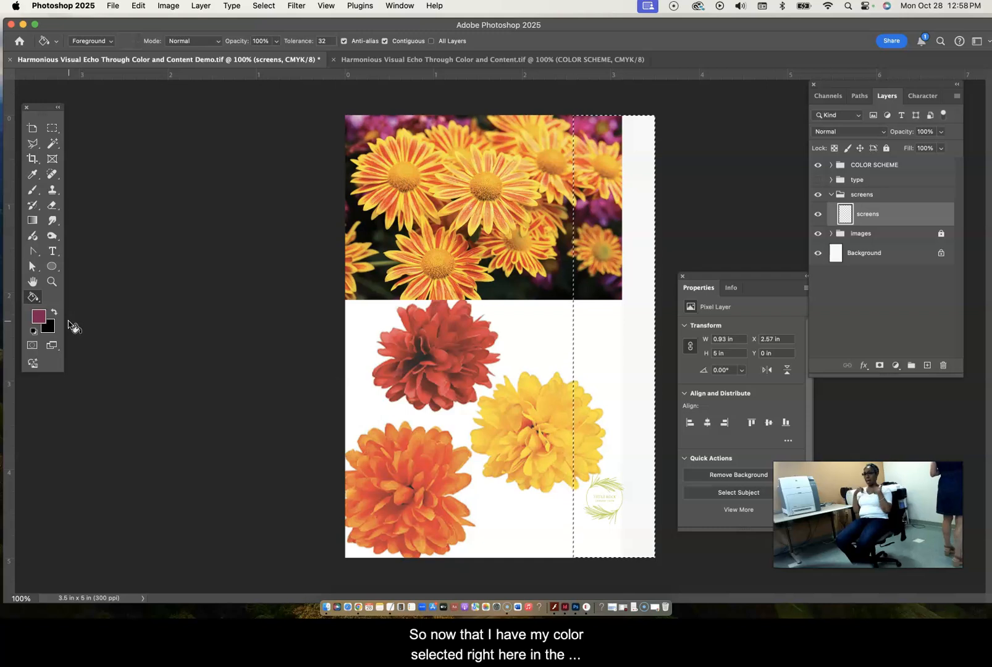
- Set the foreground color to web color 993366 and fill the selected strip with it
left_click(39, 316)
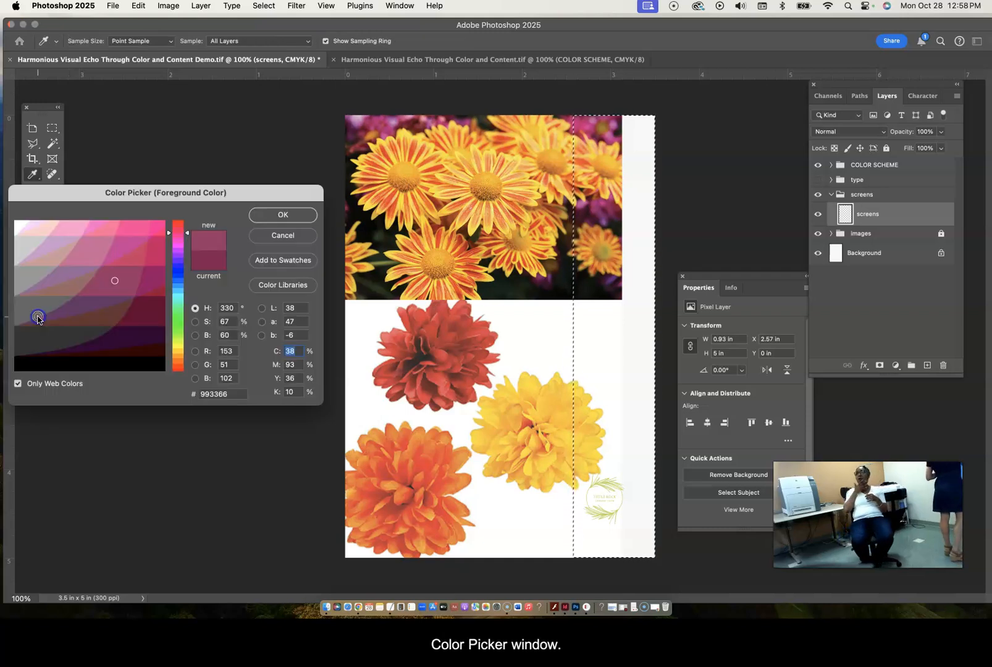
left_click(278, 215)
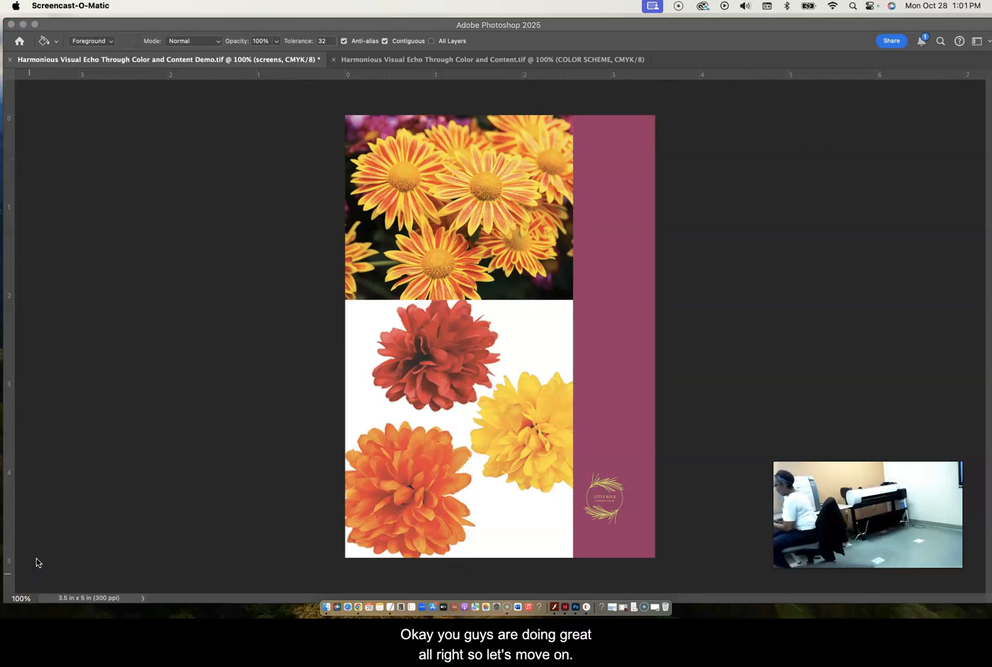
- Deselect the filled magenta strip
left_click(728, 394)
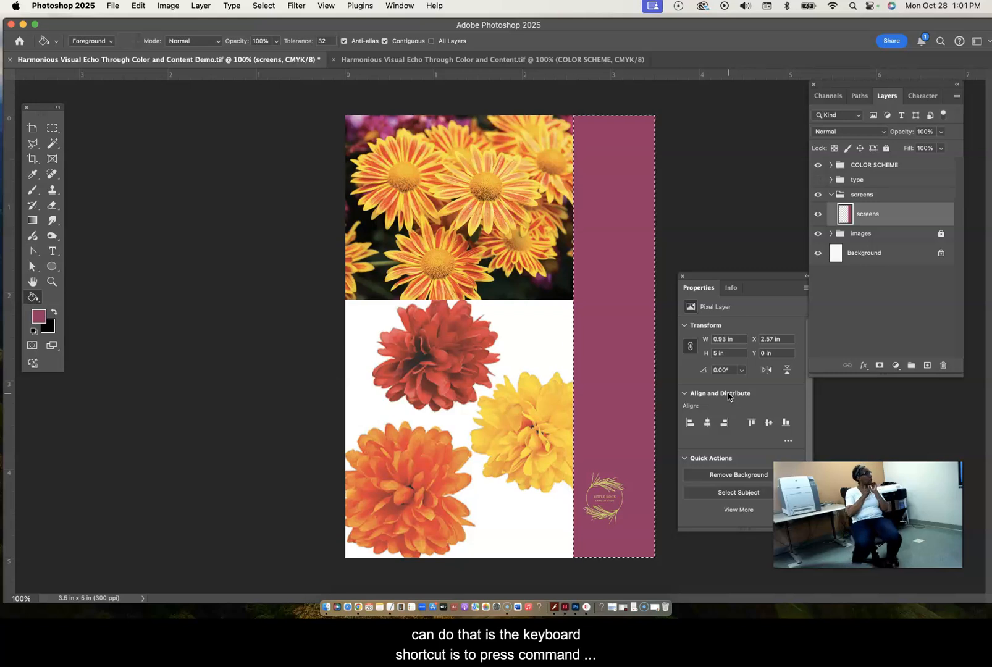
key("super+d")
key("super+f")
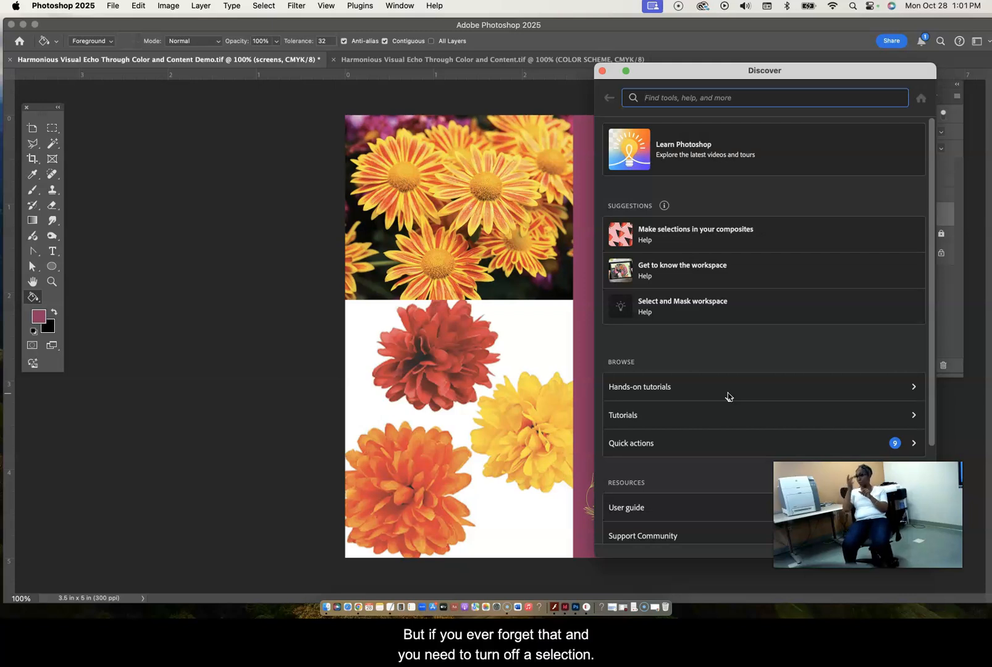
left_click(603, 71)
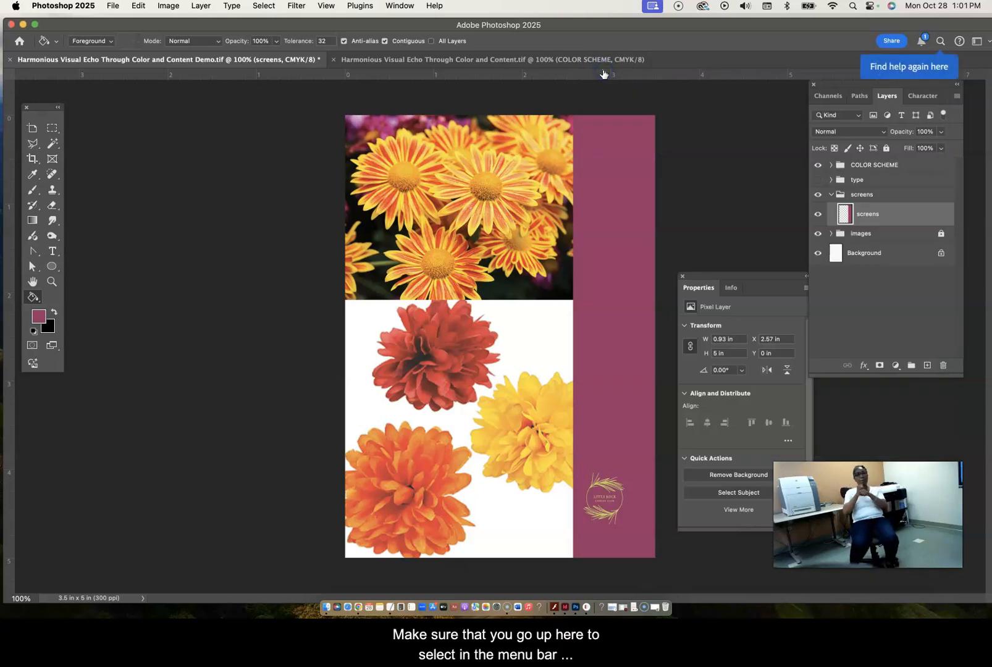
left_click(263, 6)
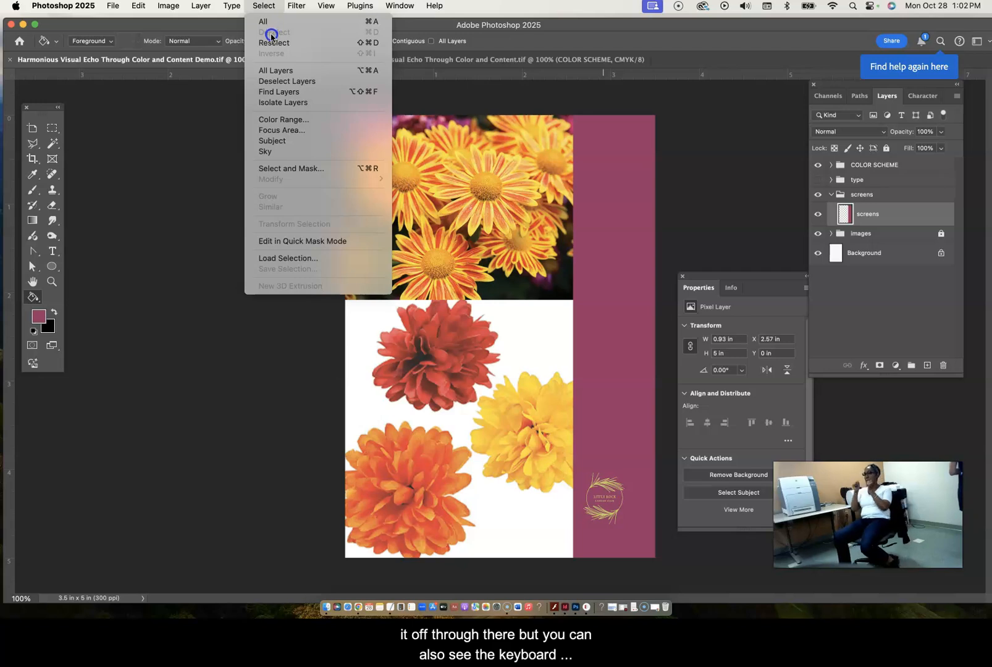
left_click(377, 38)
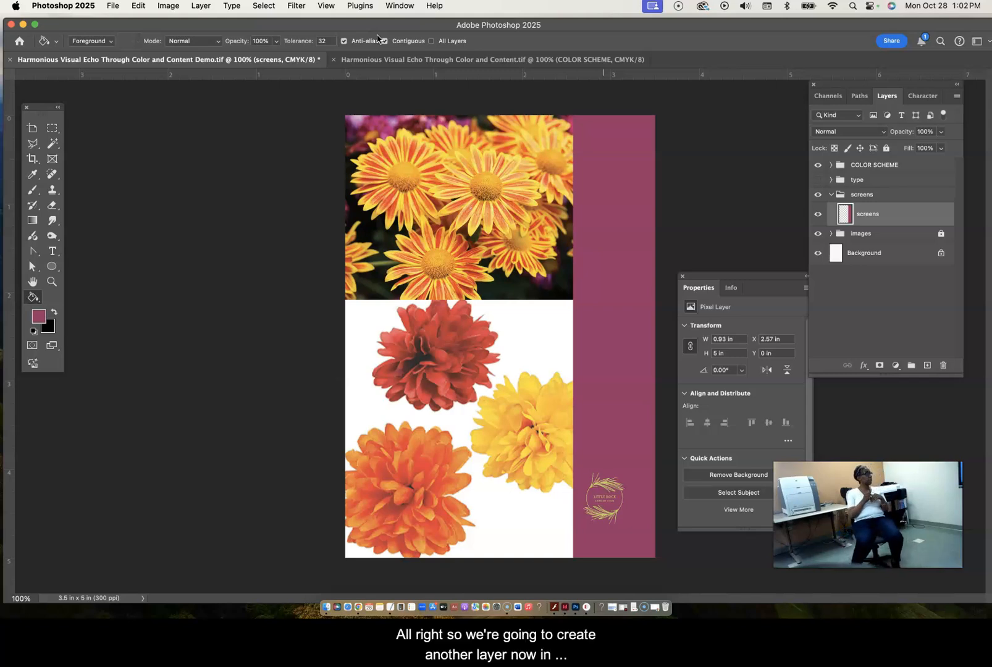
- Create a new layer named "screen" inside the screens group
left_click(889, 195)
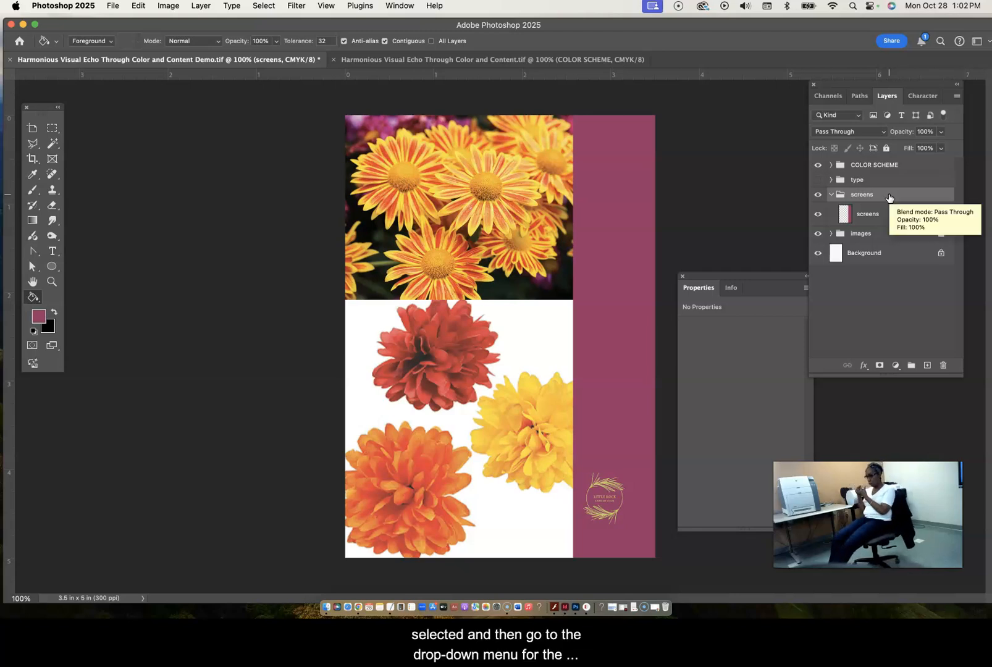
left_click(957, 96)
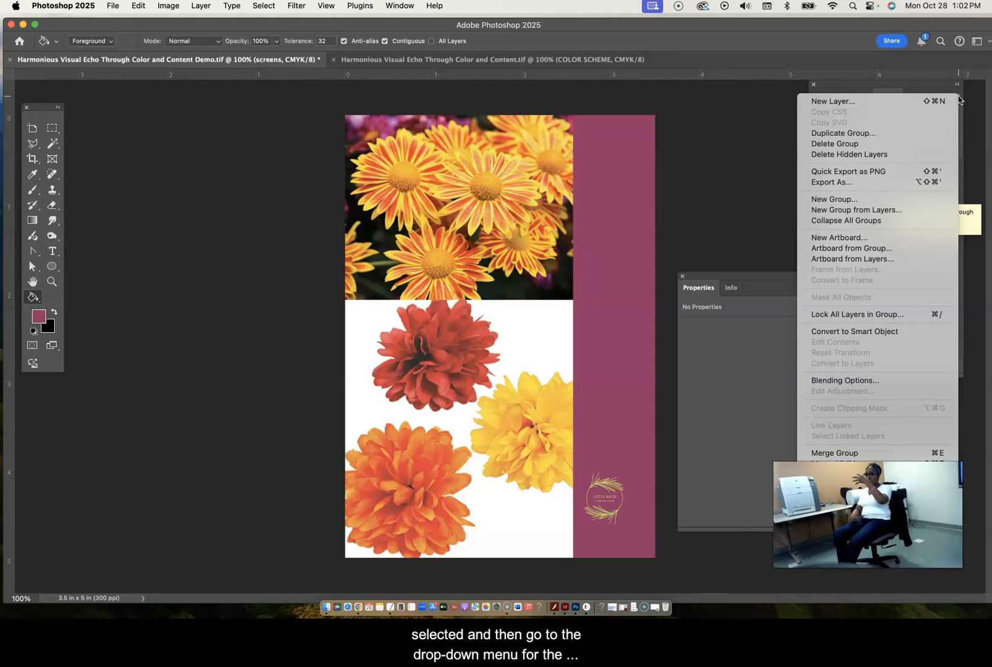
left_click(838, 101)
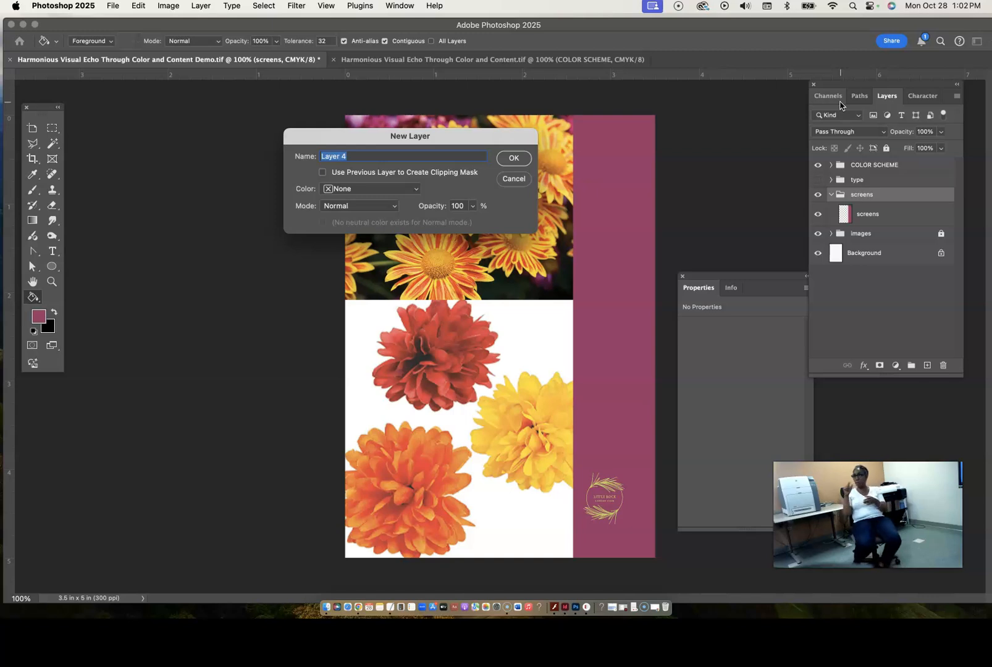
type("screen")
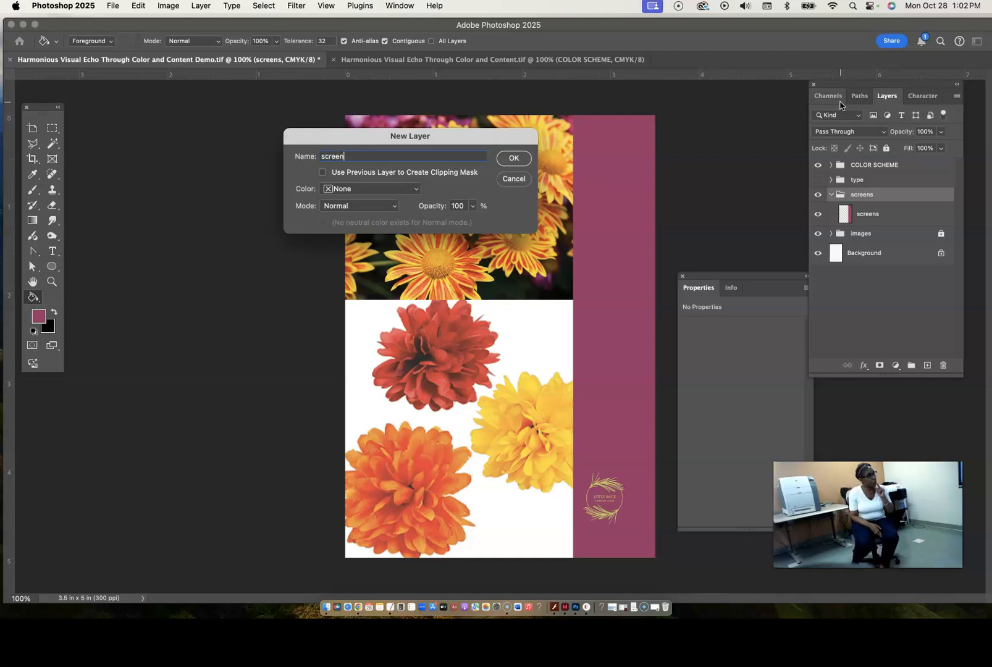
key("Return")
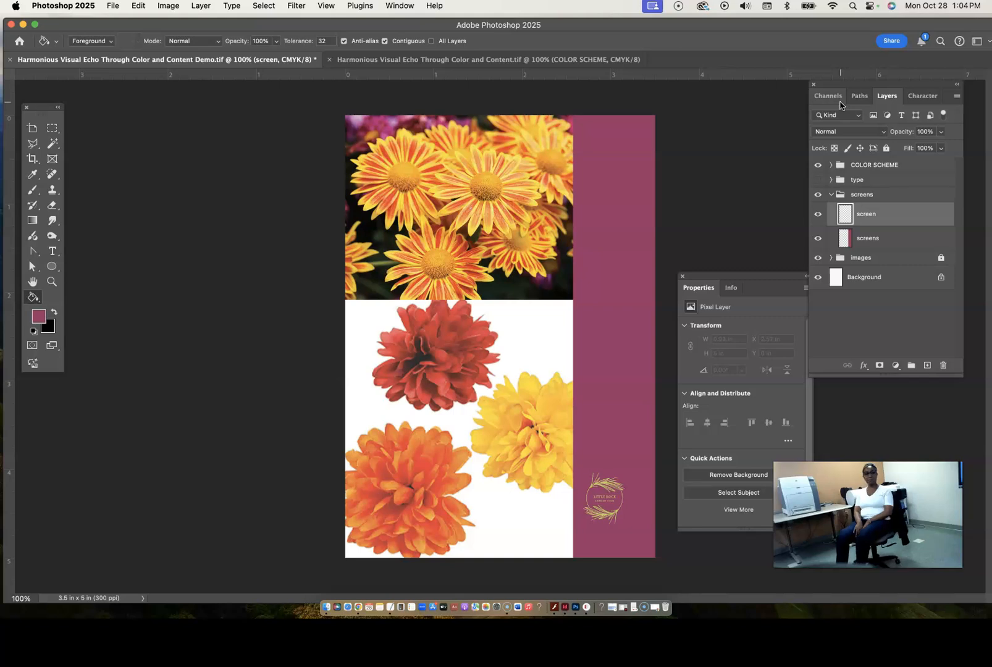
- Move the screens layer below the images group, return it to the screens group, and put the screen layer back above it
left_click_drag(885, 240, 879, 275)
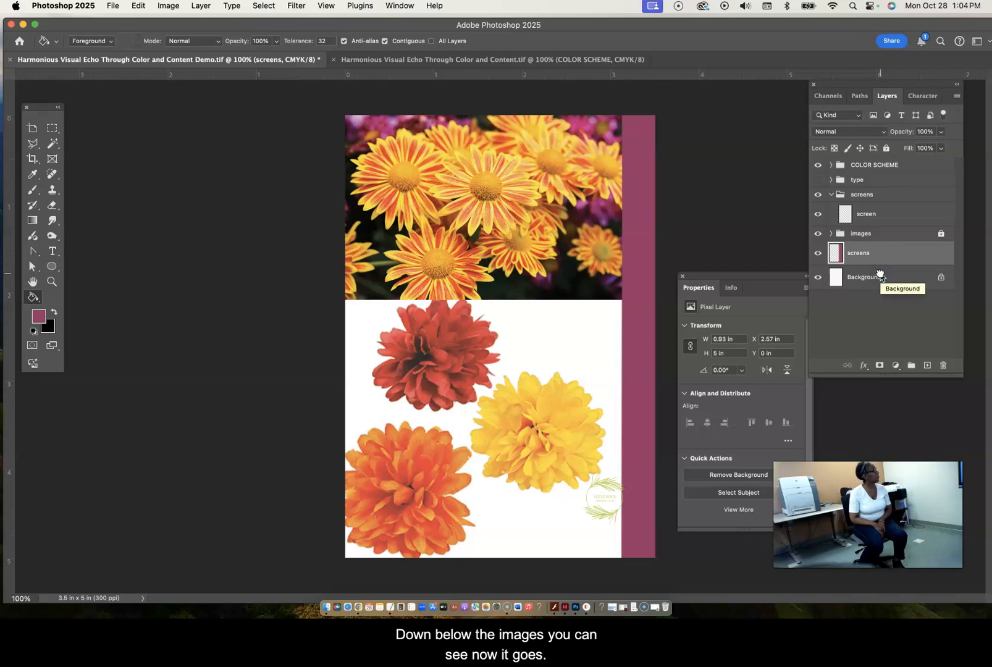
left_click_drag(885, 262, 881, 211)
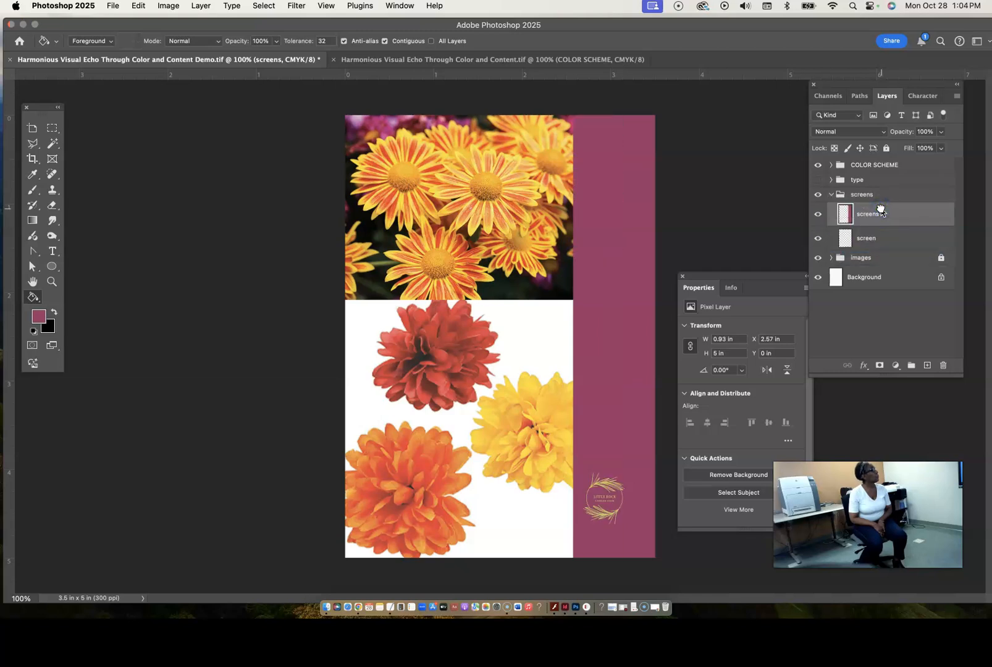
left_click(879, 242)
left_click_drag(879, 245, 882, 207)
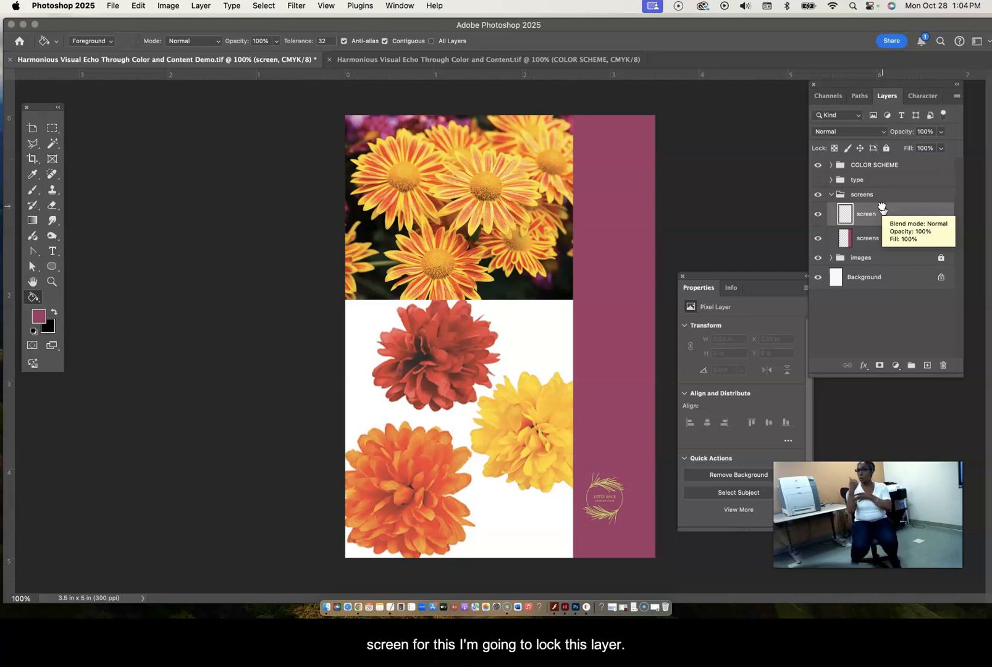
- Lock all attributes of the screens layer holding the magenta strip
left_click(873, 244)
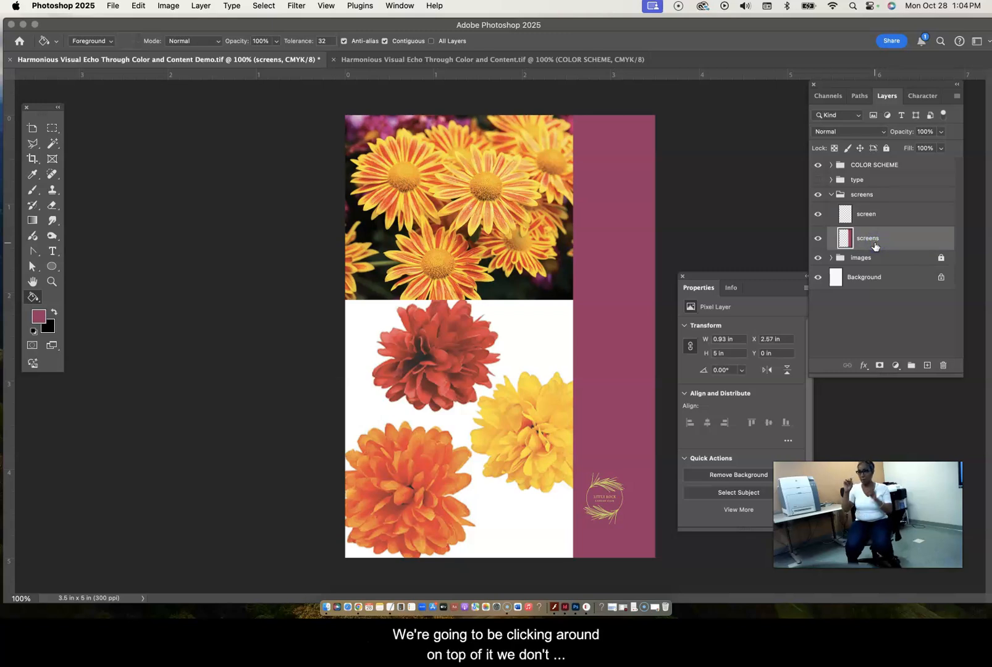
left_click(886, 148)
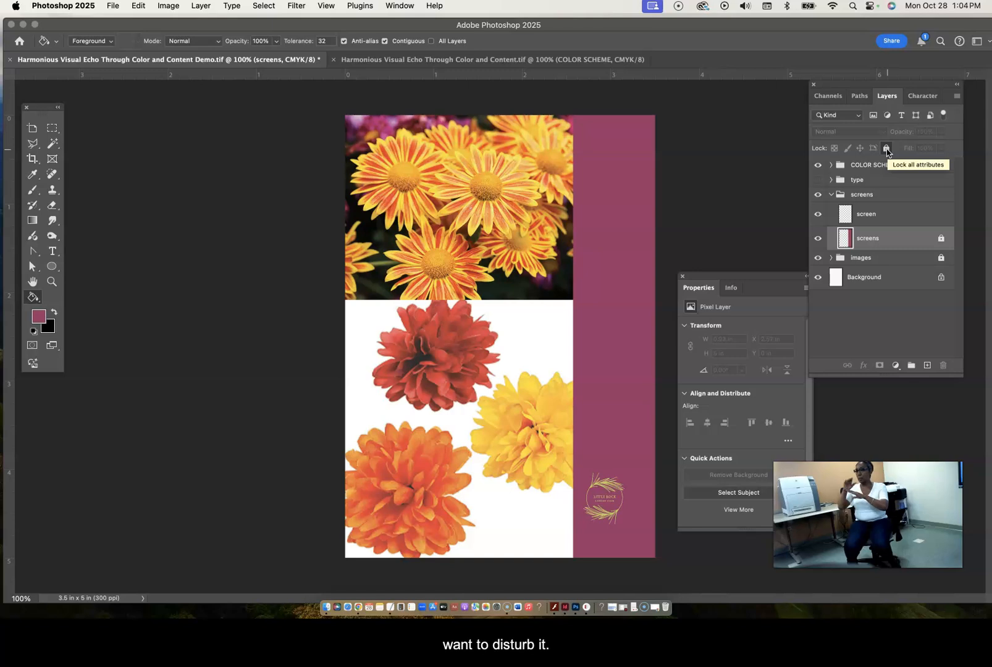
- On the screen layer, make a rectangular selection across the page directly below the top photo, about 3.49 in wide and 0.75 in high
left_click(899, 216)
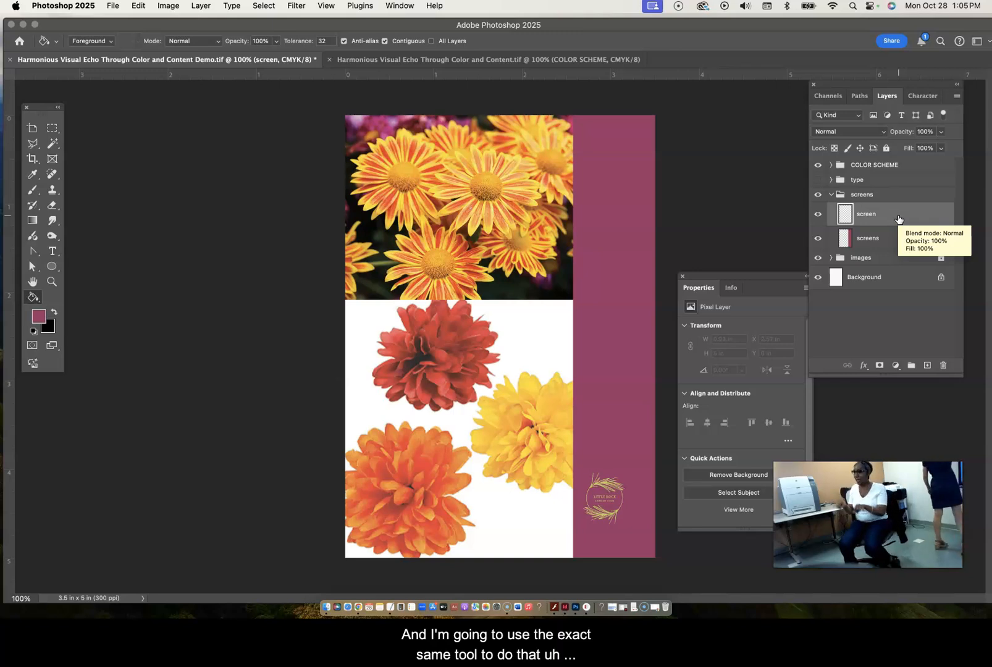
left_click(51, 129)
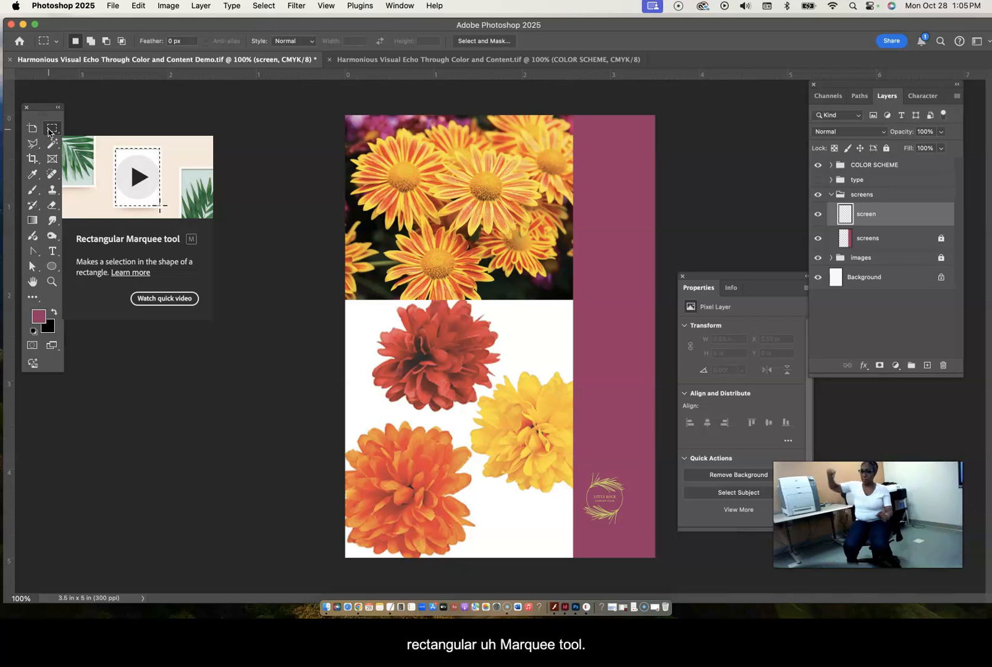
left_click_drag(342, 295, 655, 367)
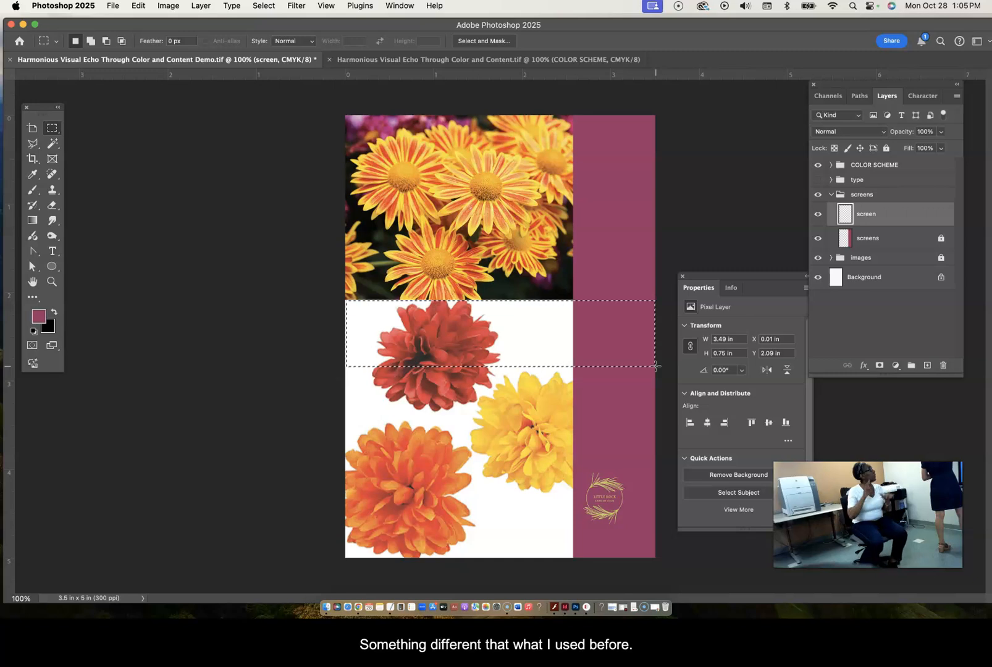
- Fill the selected band with the dark green sampled from the photo's background and deselect it
left_click(32, 175)
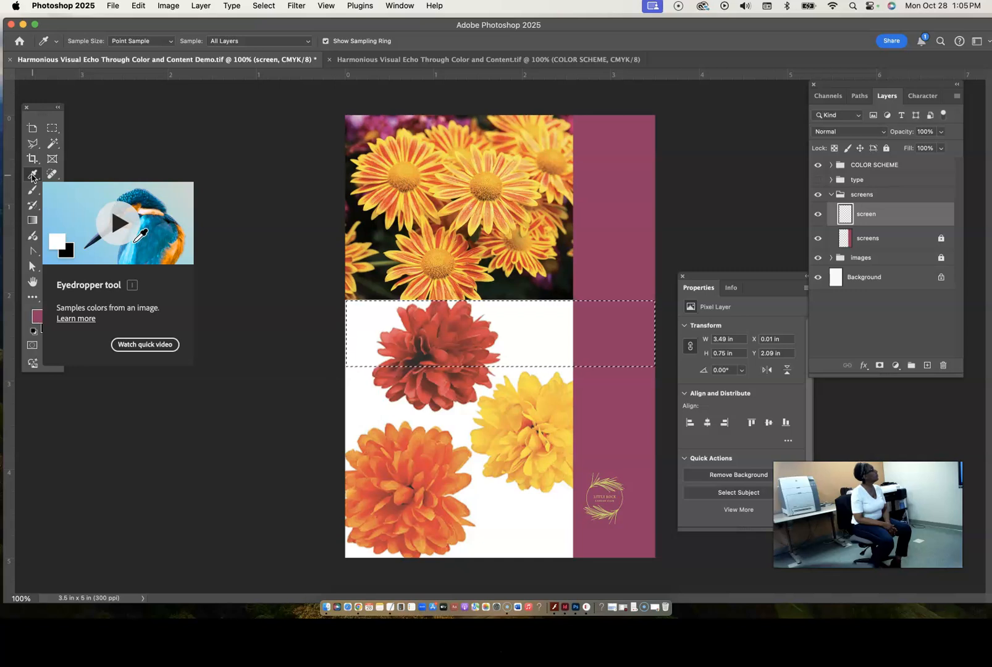
left_click(506, 284)
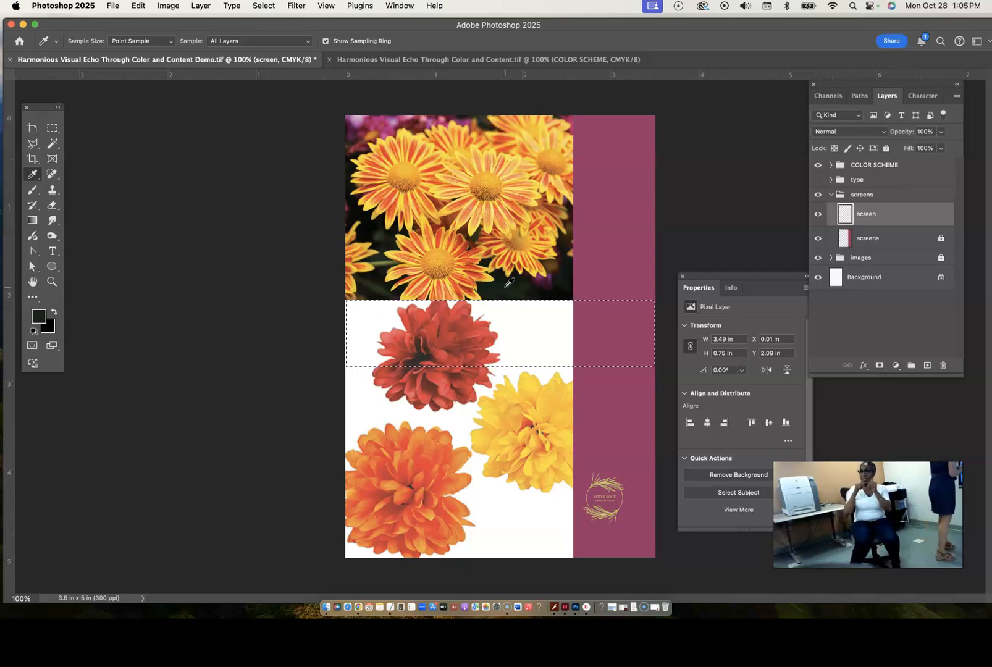
left_click(33, 296)
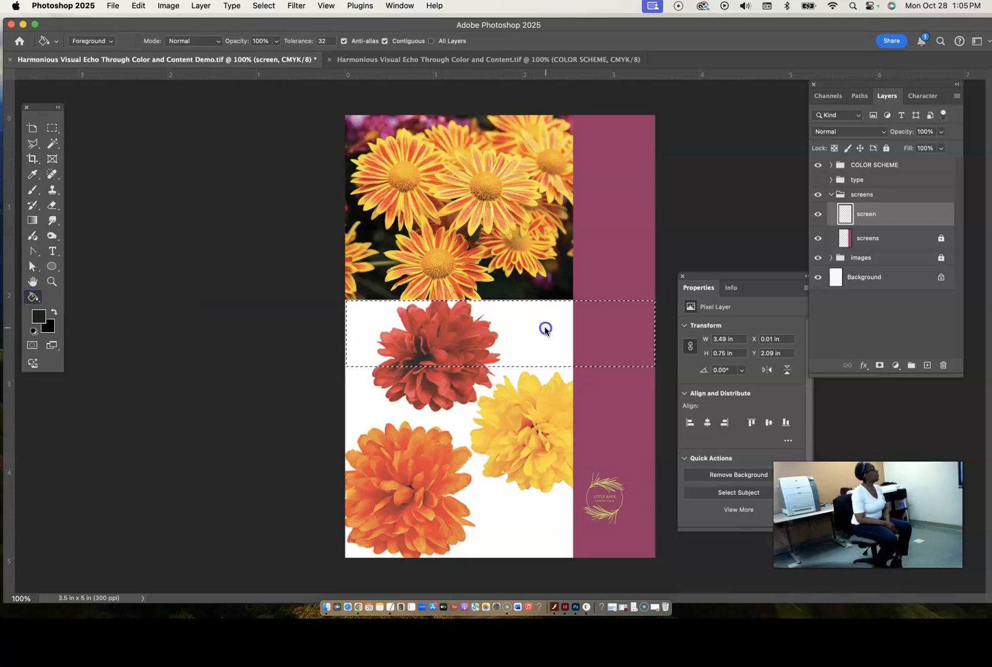
left_click(545, 331)
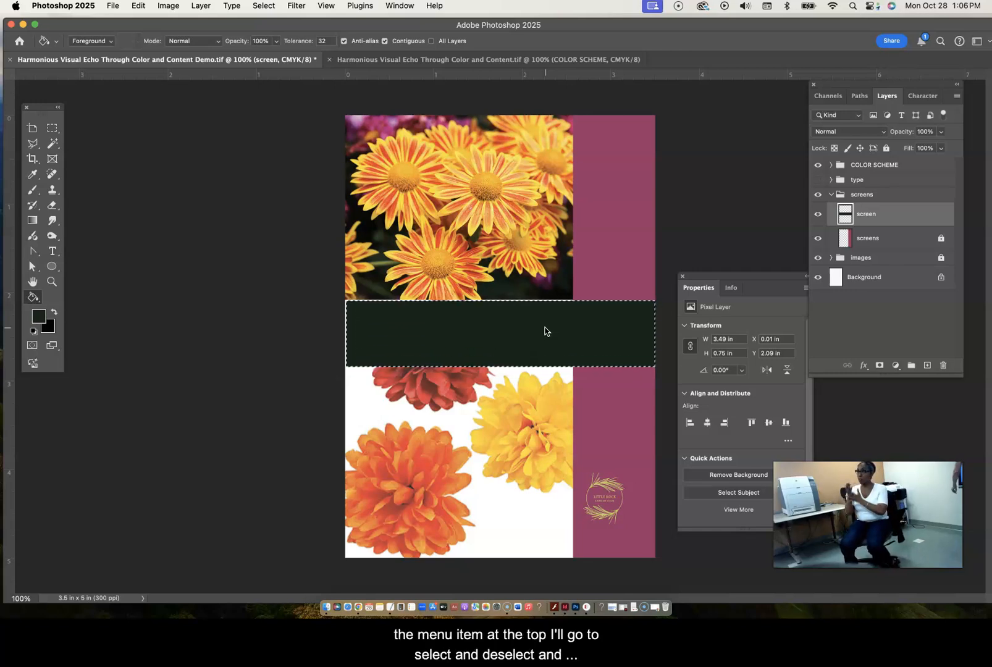
left_click(269, 9)
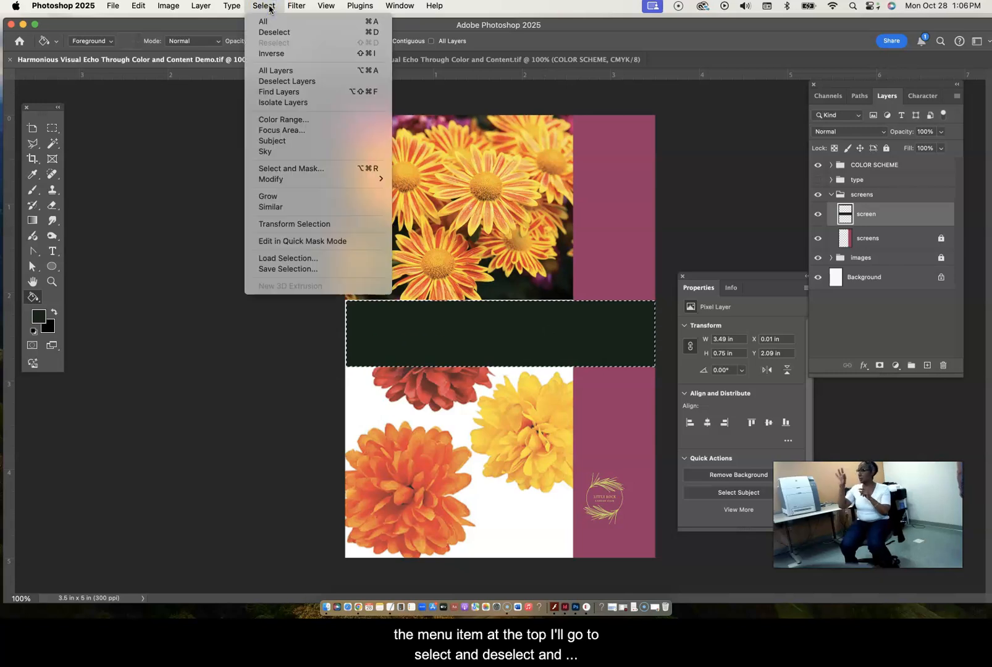
left_click(272, 32)
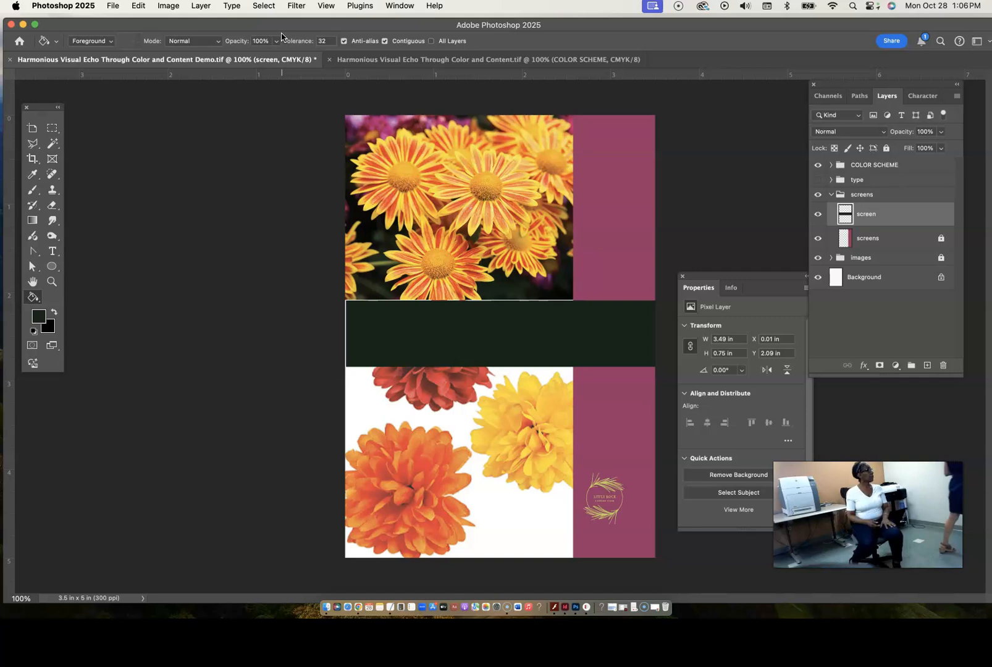
- Scale the dark green band up to about 104.56% with the Move tool so it extends past both page sides, and apply the transform
left_click(33, 299)
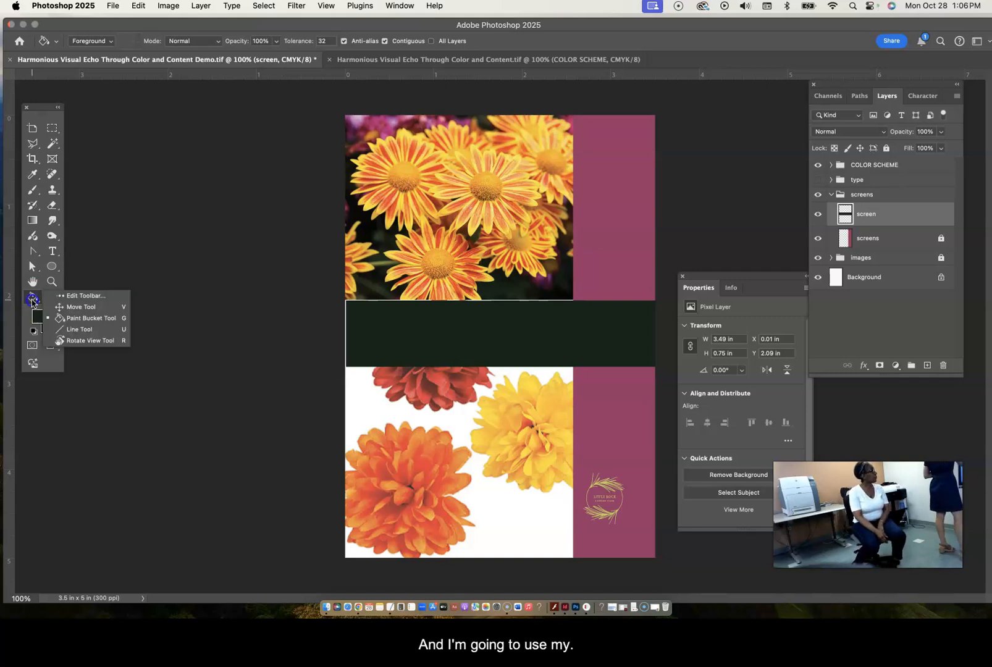
left_click(75, 308)
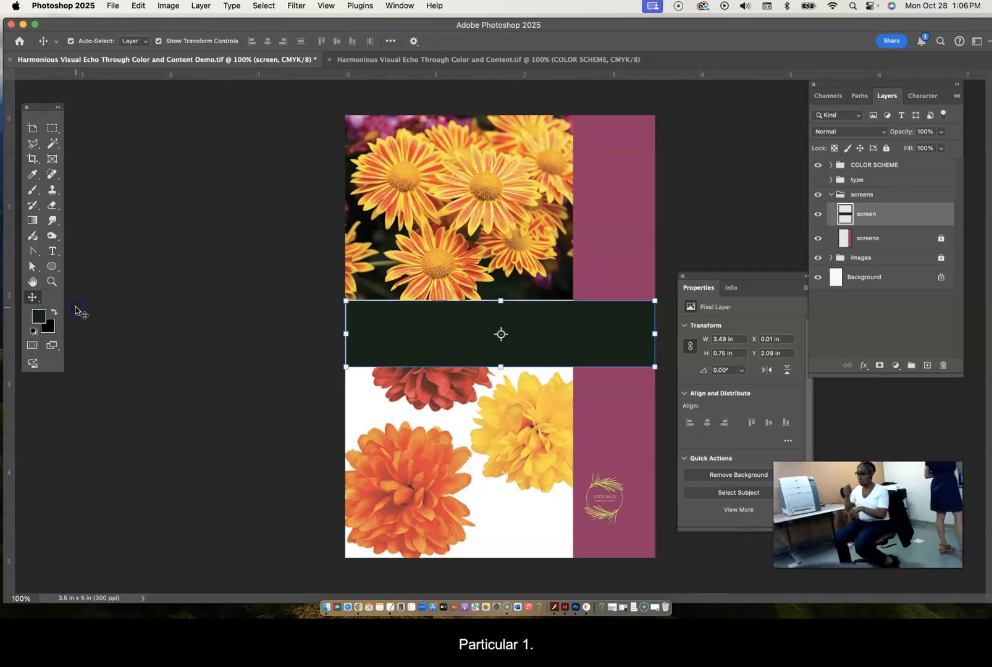
left_click(345, 333)
left_click_drag(346, 333, 342, 333)
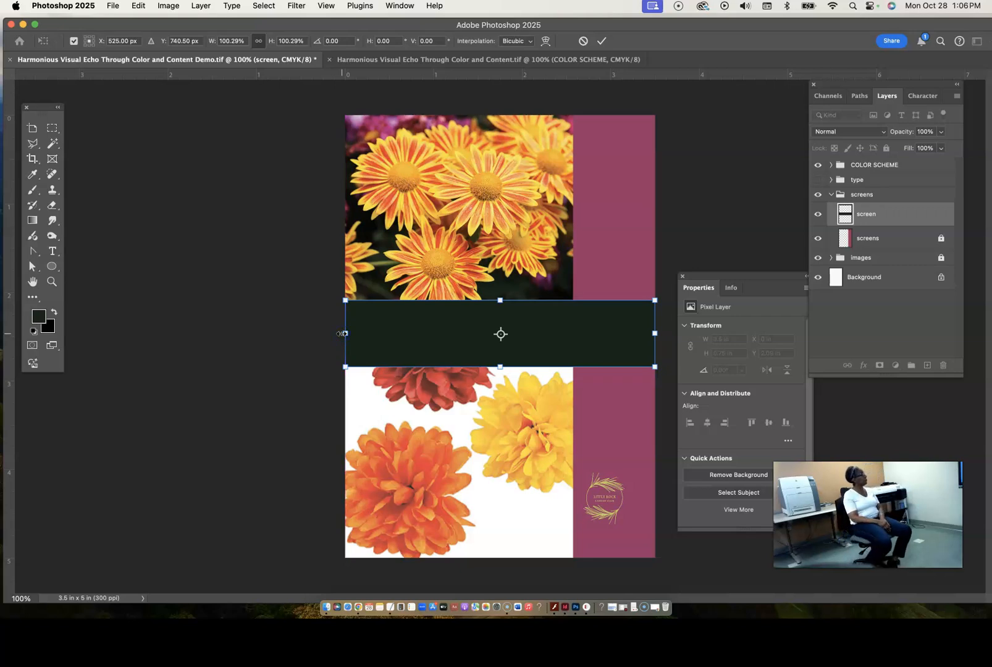
scroll(336, 392, "up", 5)
scroll(335, 391, "left", 5)
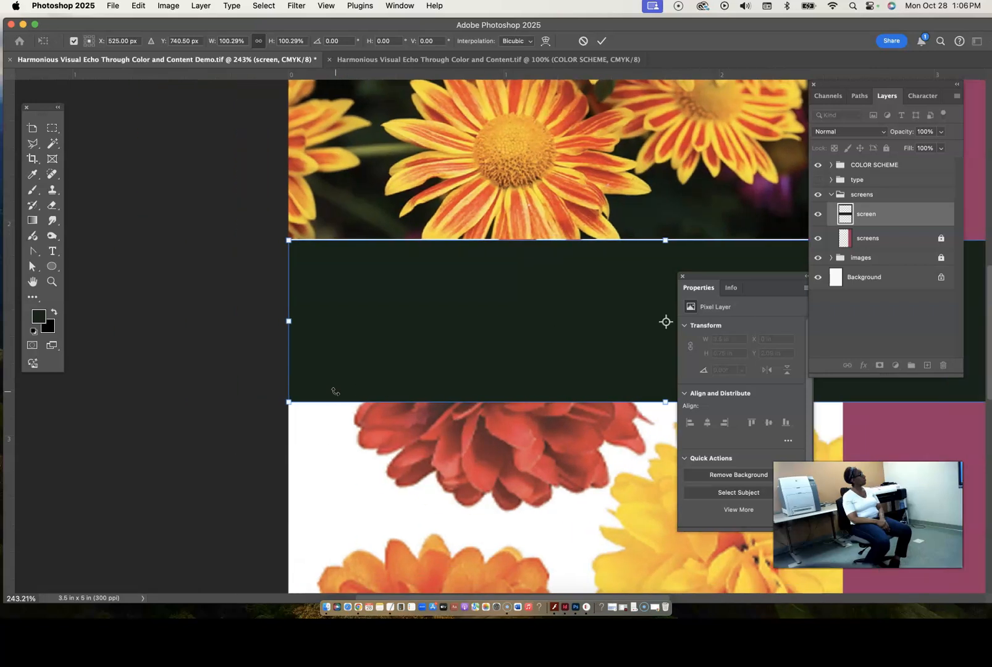
left_click_drag(666, 240, 665, 233)
scroll(407, 333, "right", 6)
scroll(407, 334, "down", 2)
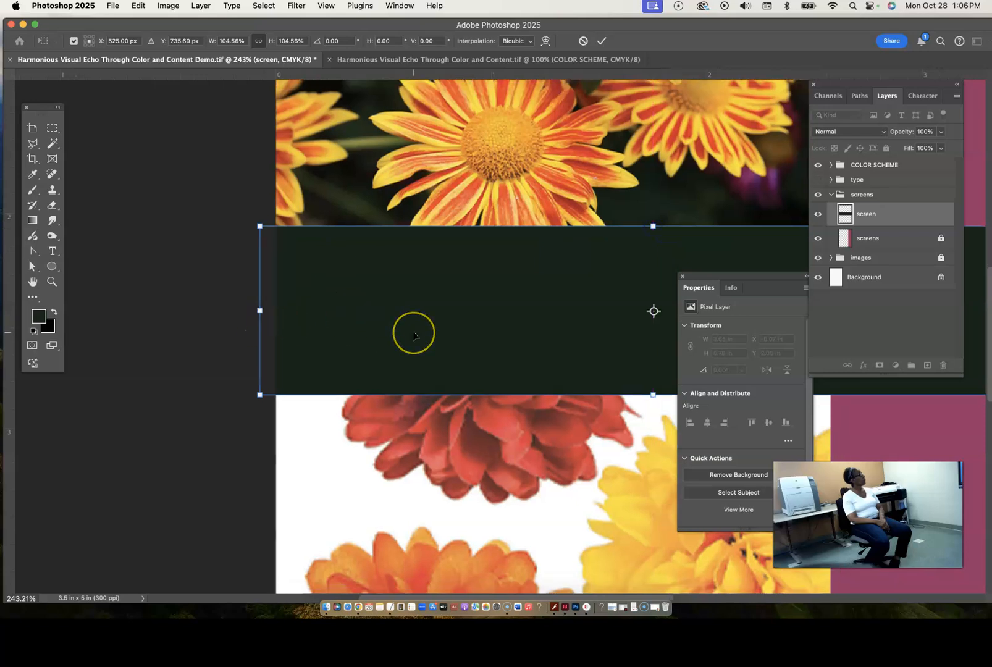
scroll(413, 334, "left", 3)
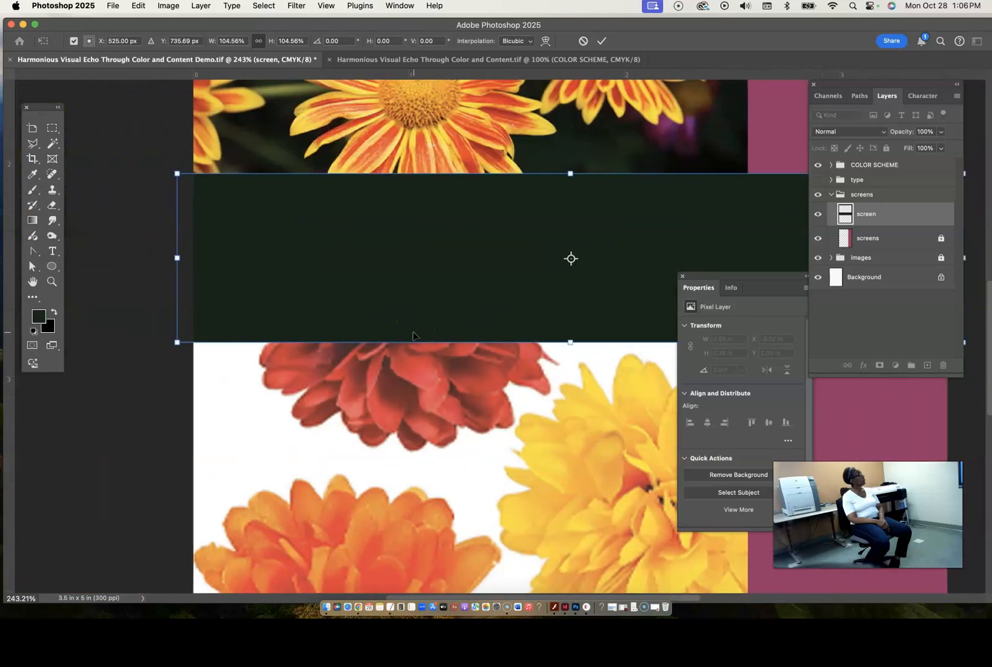
scroll(413, 333, "right", 4)
scroll(414, 333, "up", 1)
scroll(413, 333, "down", 4)
scroll(413, 336, "down", 4)
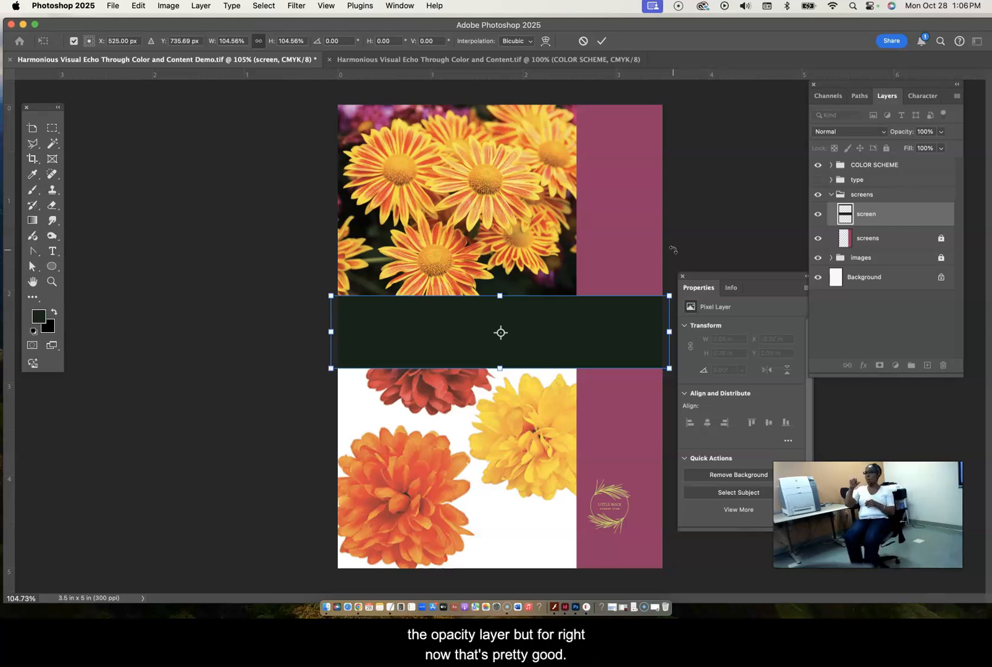
left_click(888, 321)
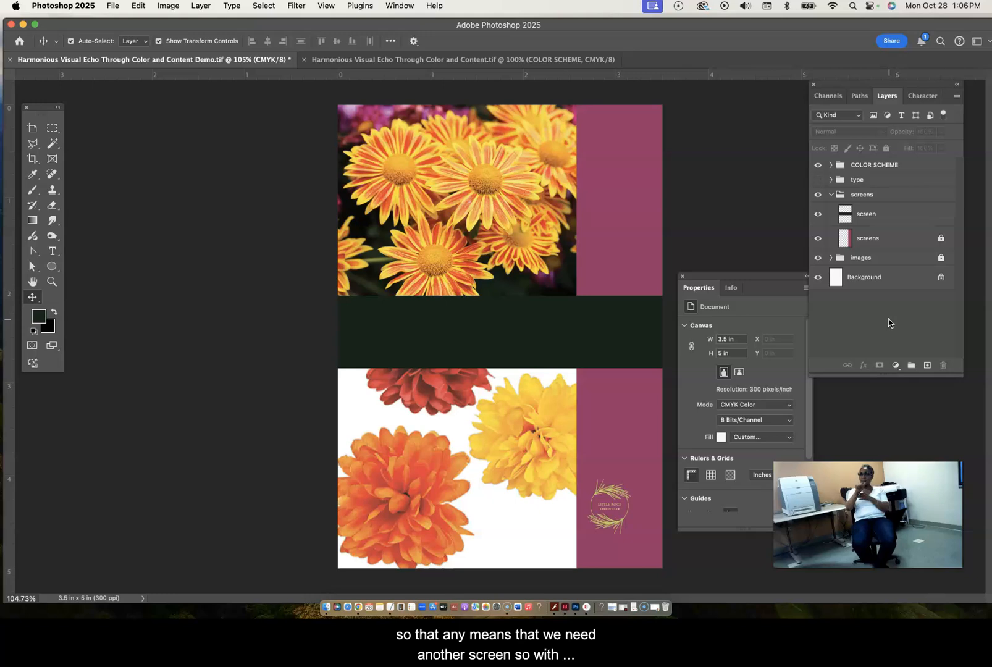
- Add a new layer named "screen" inside the screens group
left_click(890, 195)
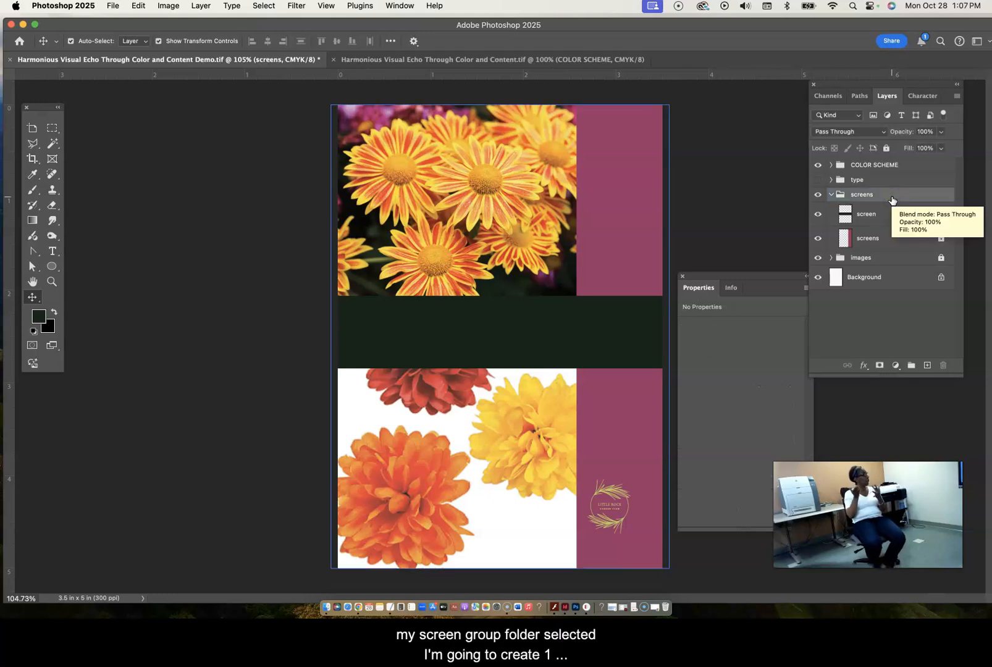
left_click(957, 96)
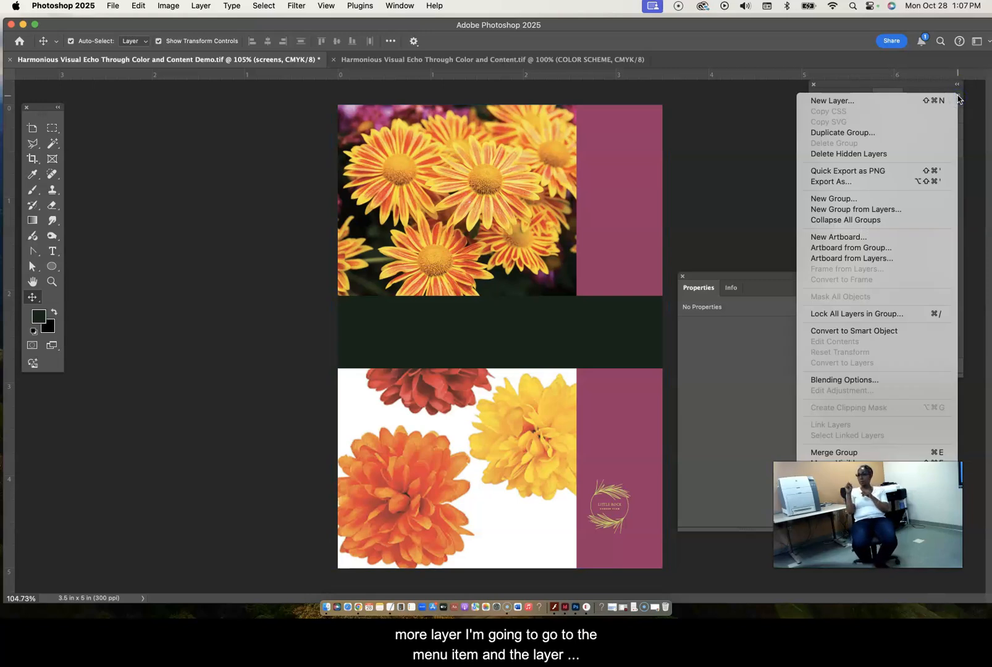
left_click(837, 101)
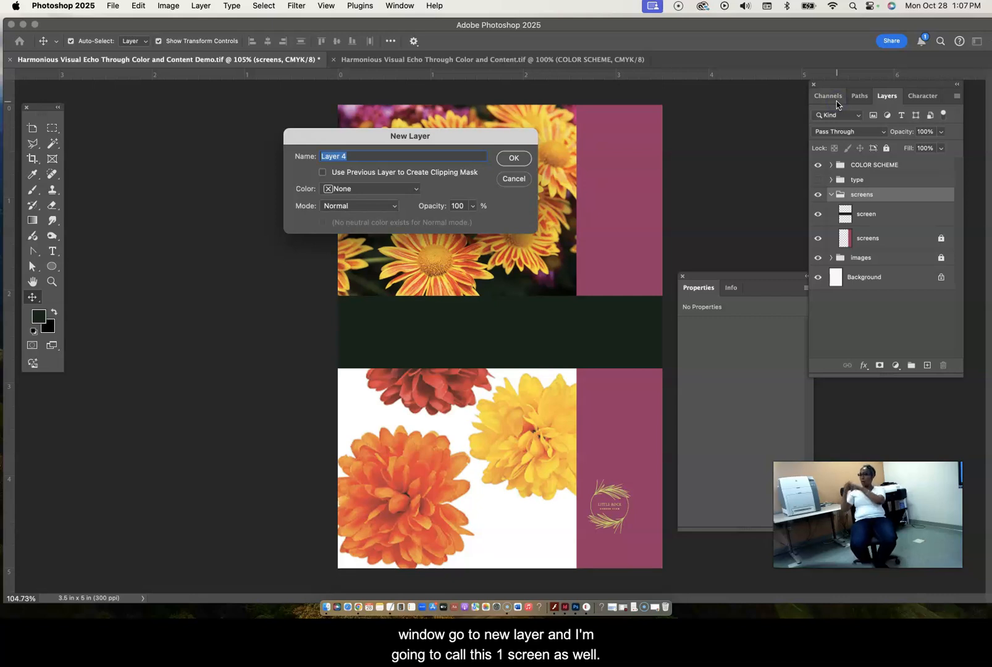
type("screen")
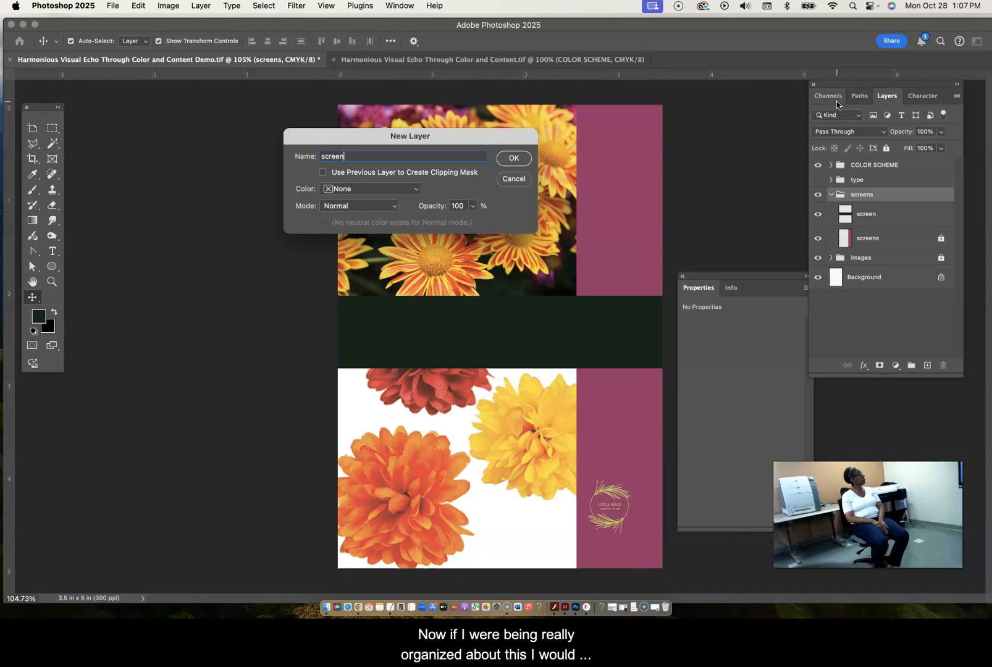
key("Return")
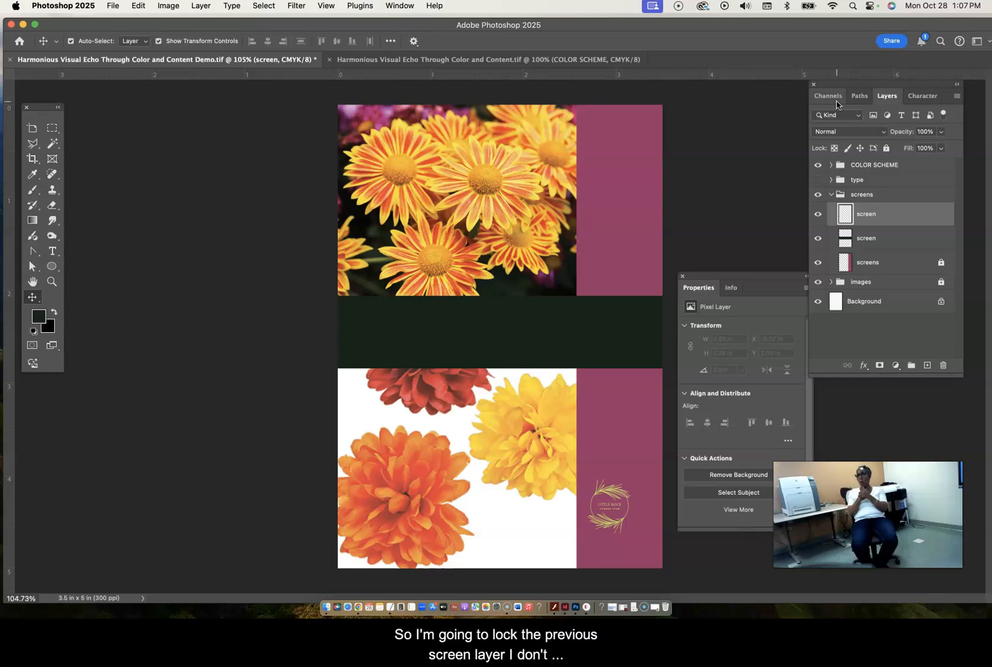
- Lock all attributes of the dark green band's layer and make the empty screen layer above it active
left_click(916, 239)
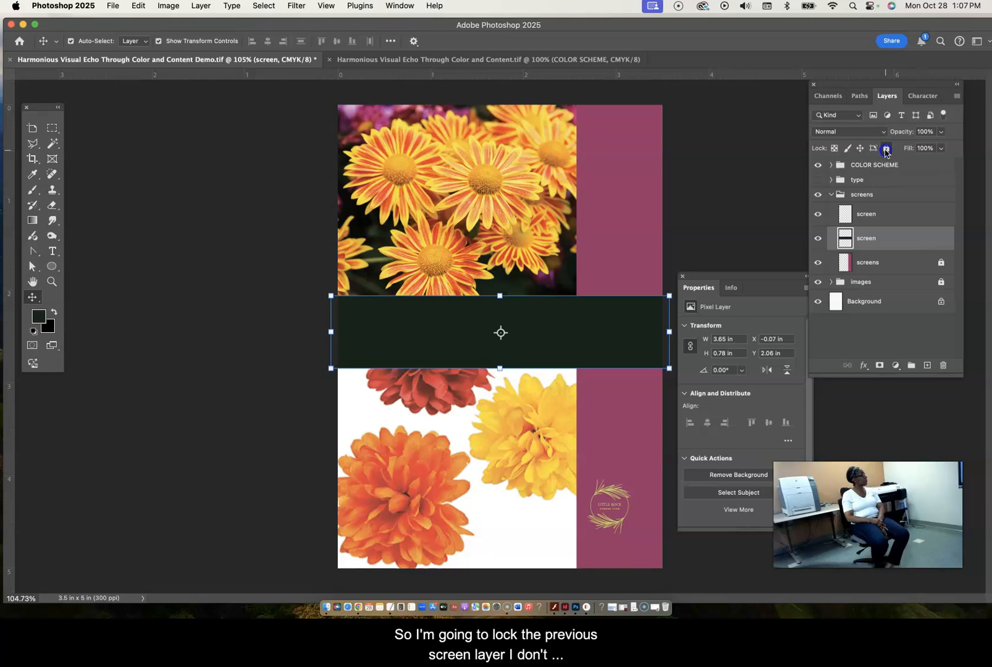
left_click(885, 149)
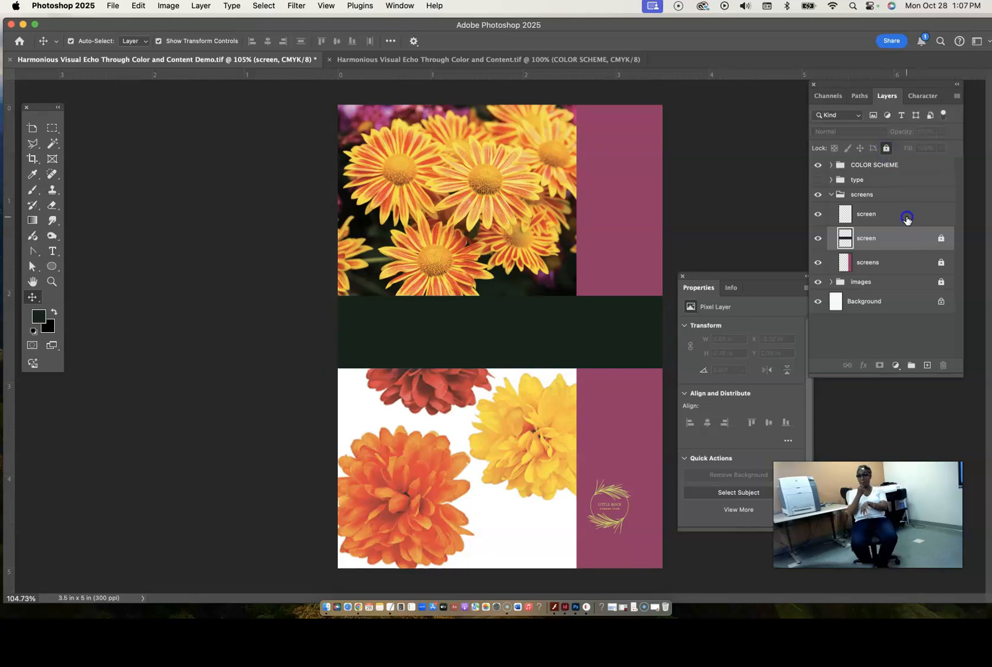
left_click(905, 216)
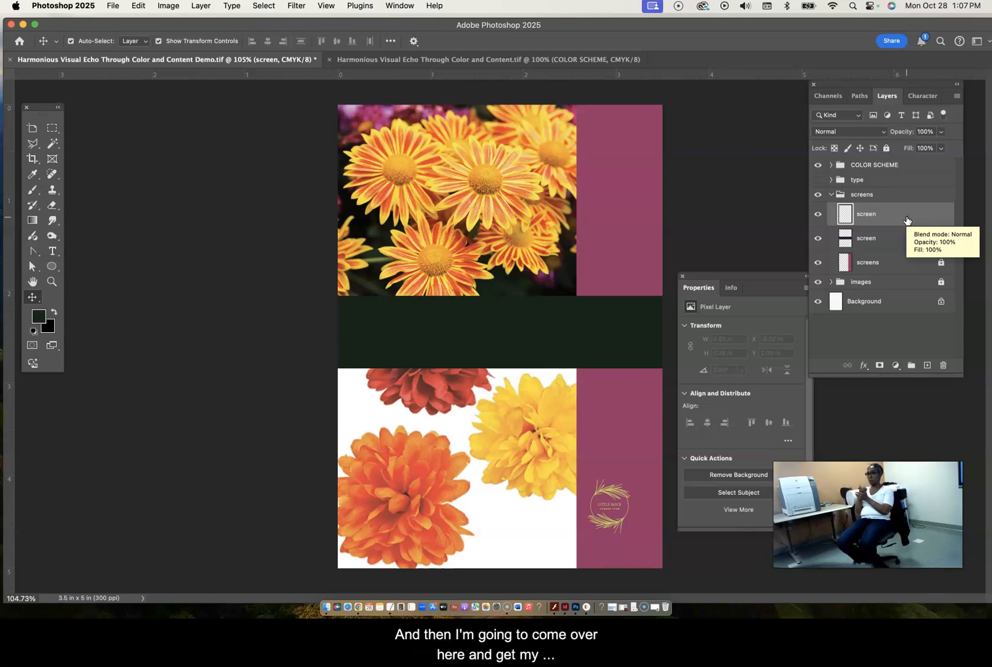
- Make a rectangular selection across the page from below the green band to the page bottom, about 3.5 in wide and 2.15 in high
left_click(52, 129)
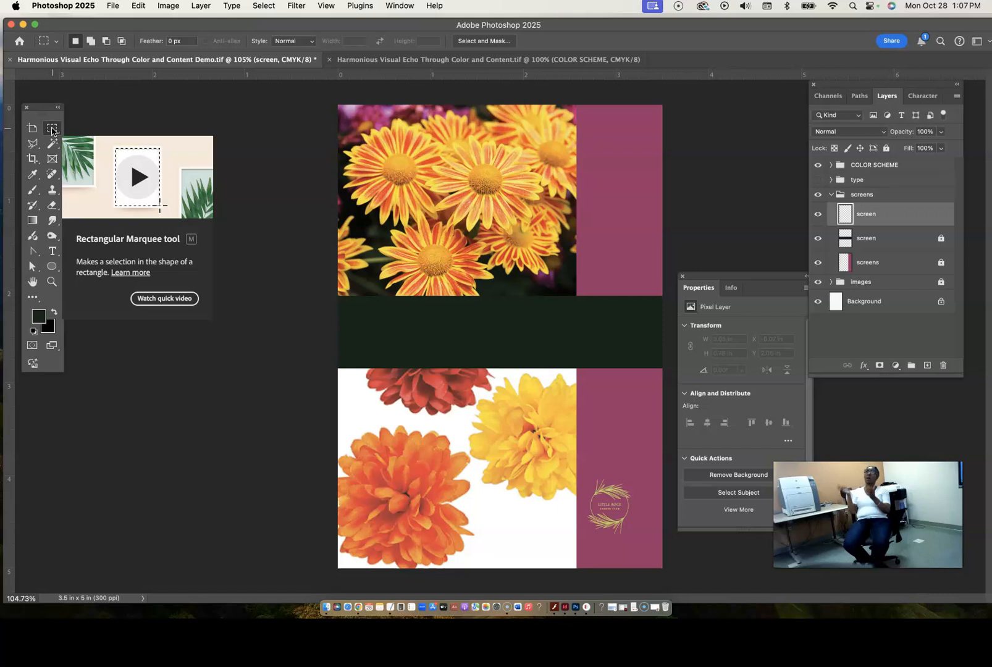
left_click_drag(338, 369, 355, 386)
left_click_drag(496, 474, 667, 578)
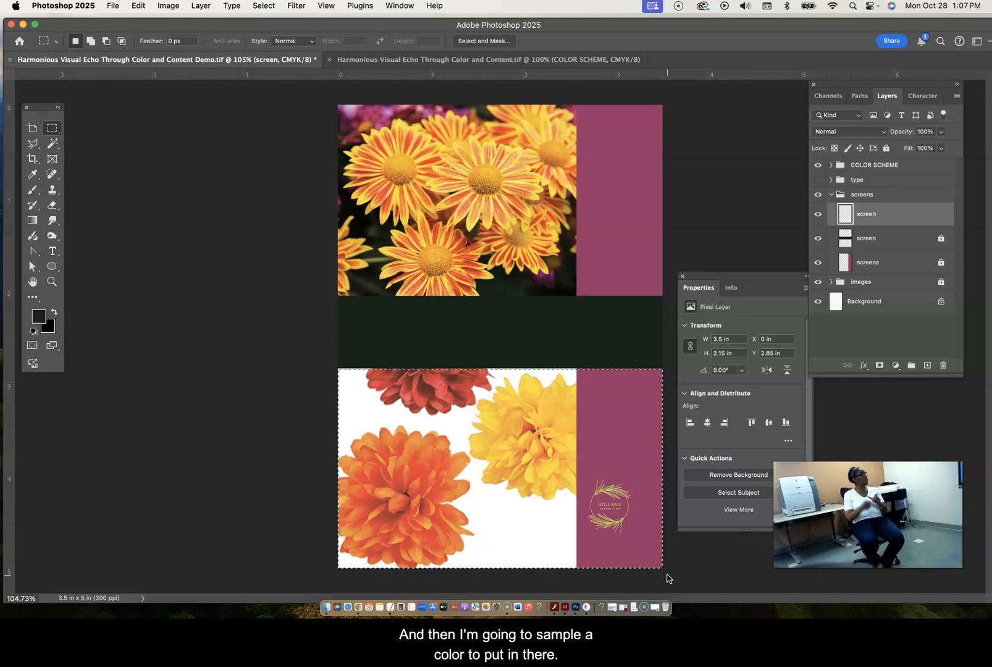
- Sample several flower colors with the Eyedropper and settle on an orange from the large orange flower as the foreground color
left_click(31, 176)
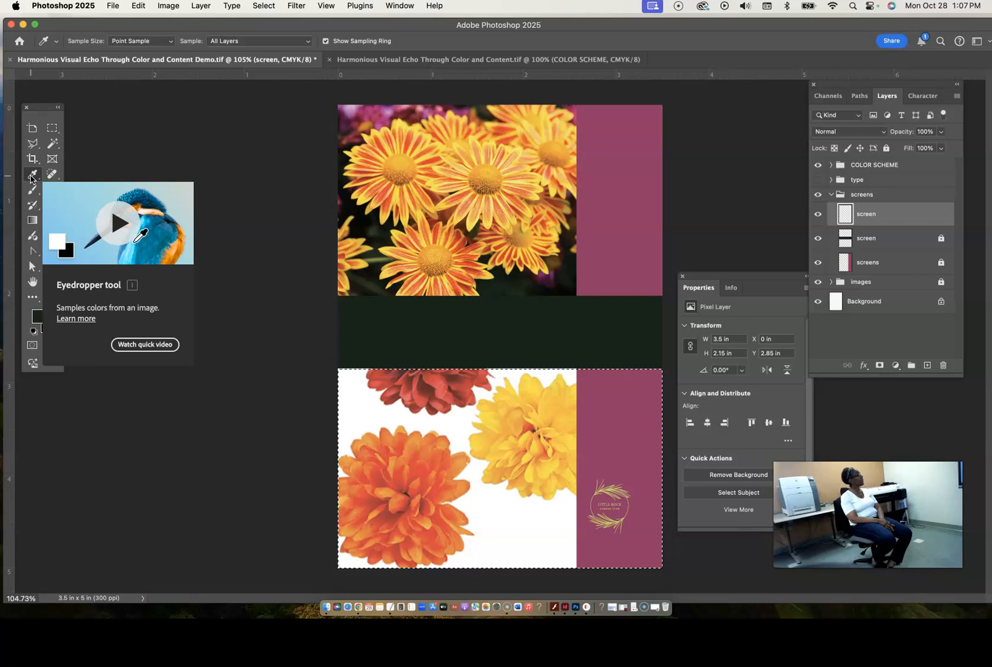
left_click(415, 456)
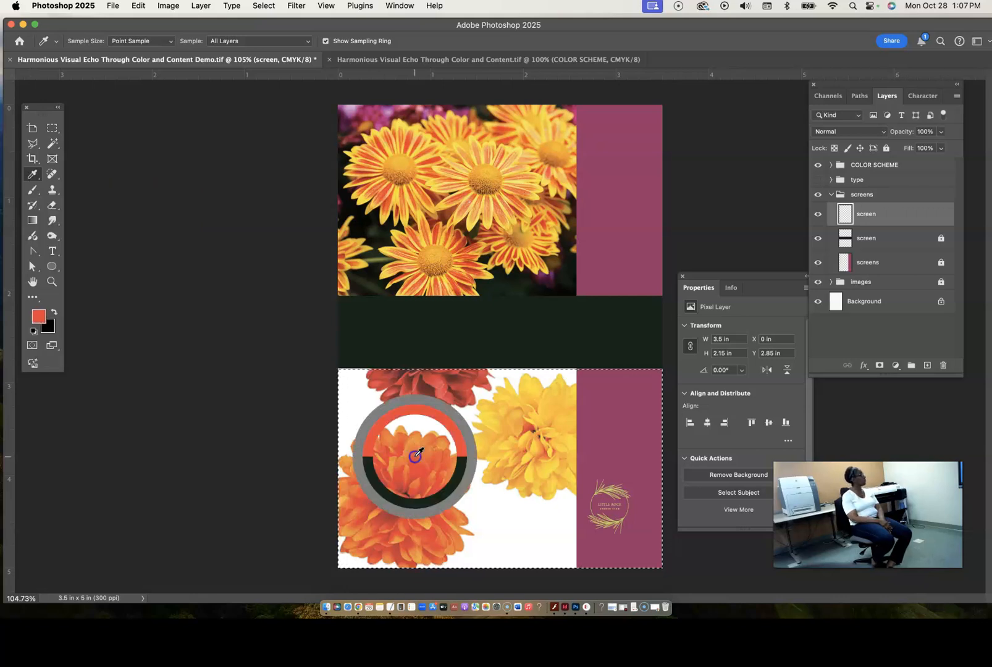
left_click(392, 464)
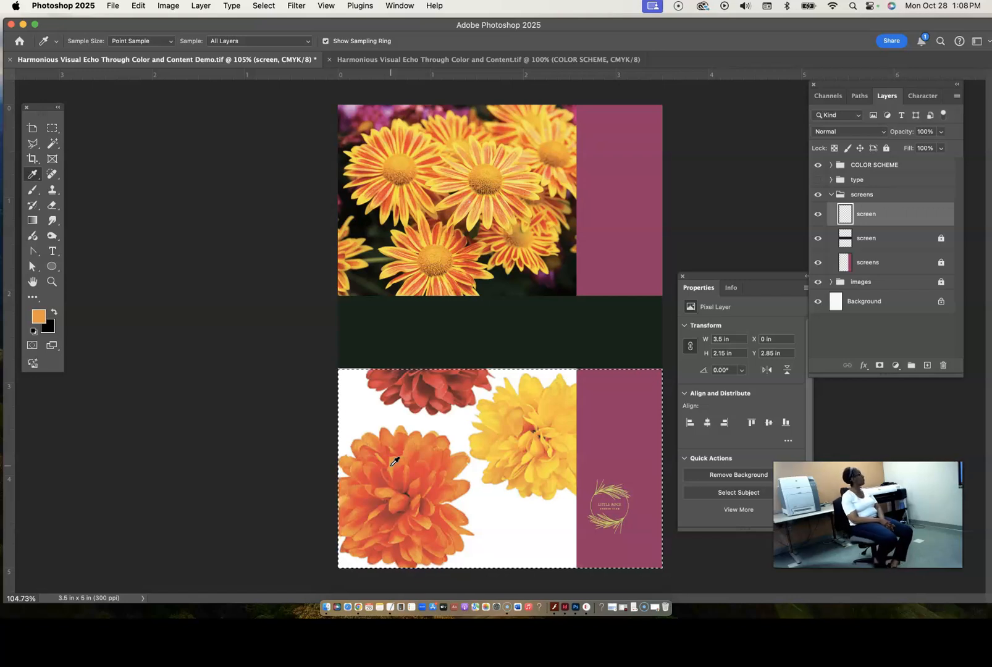
left_click(464, 274)
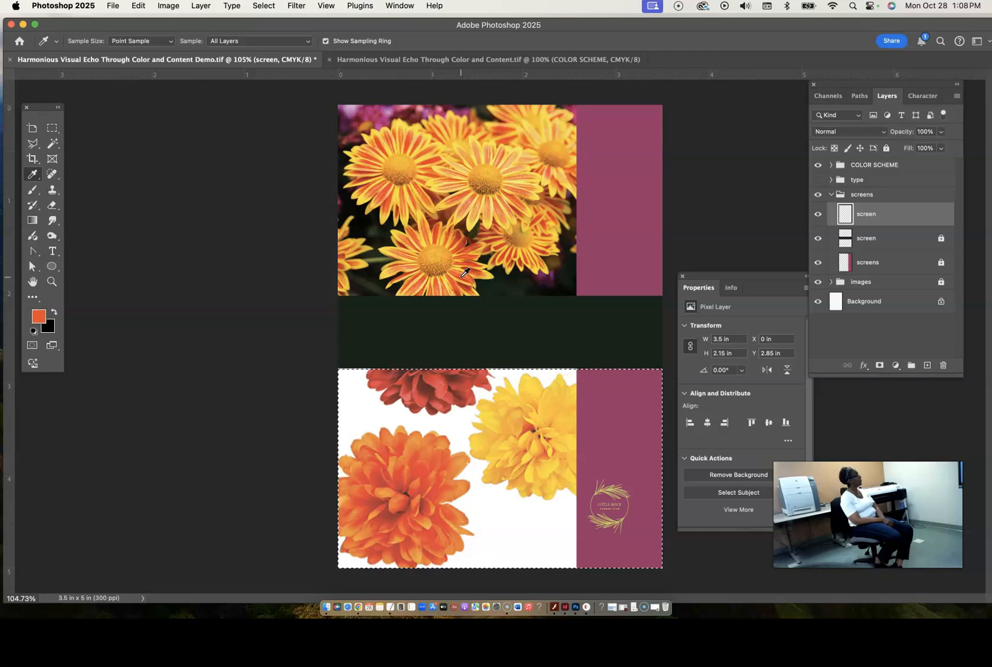
left_click(493, 417)
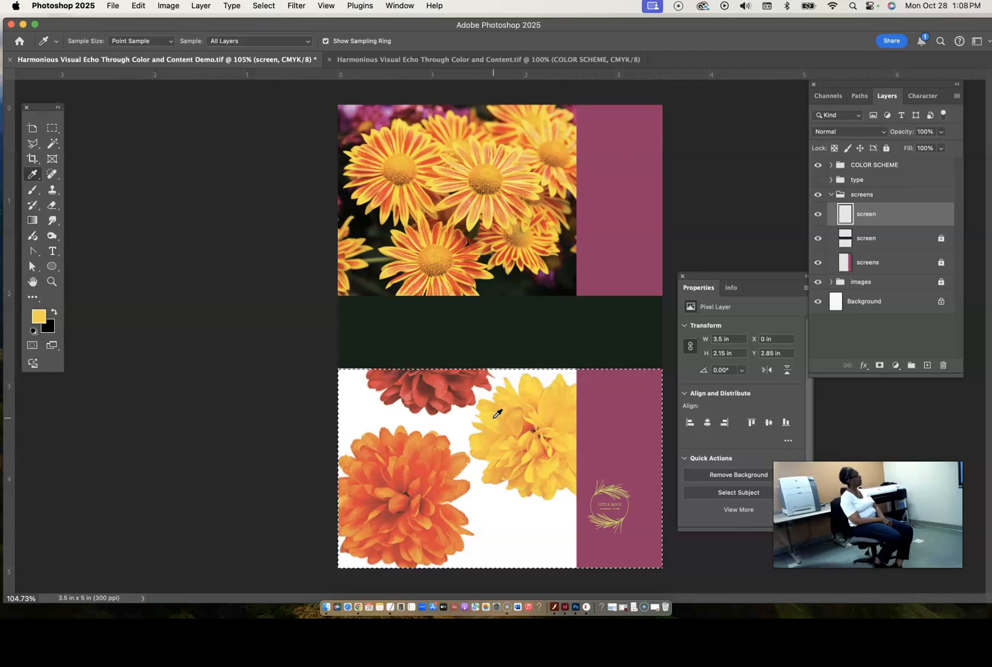
left_click(425, 453)
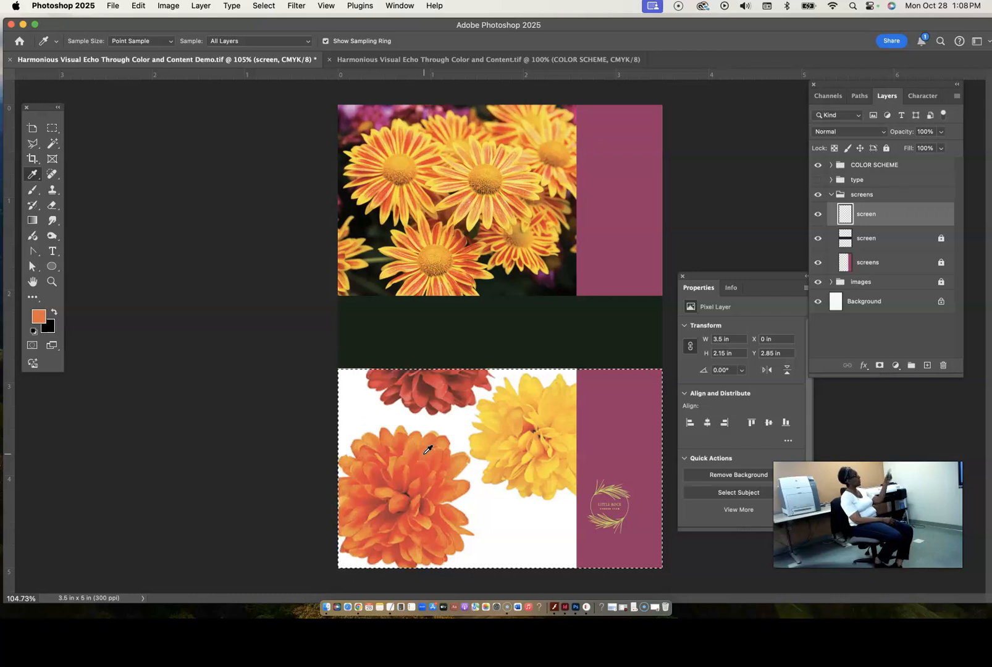
left_click(384, 444)
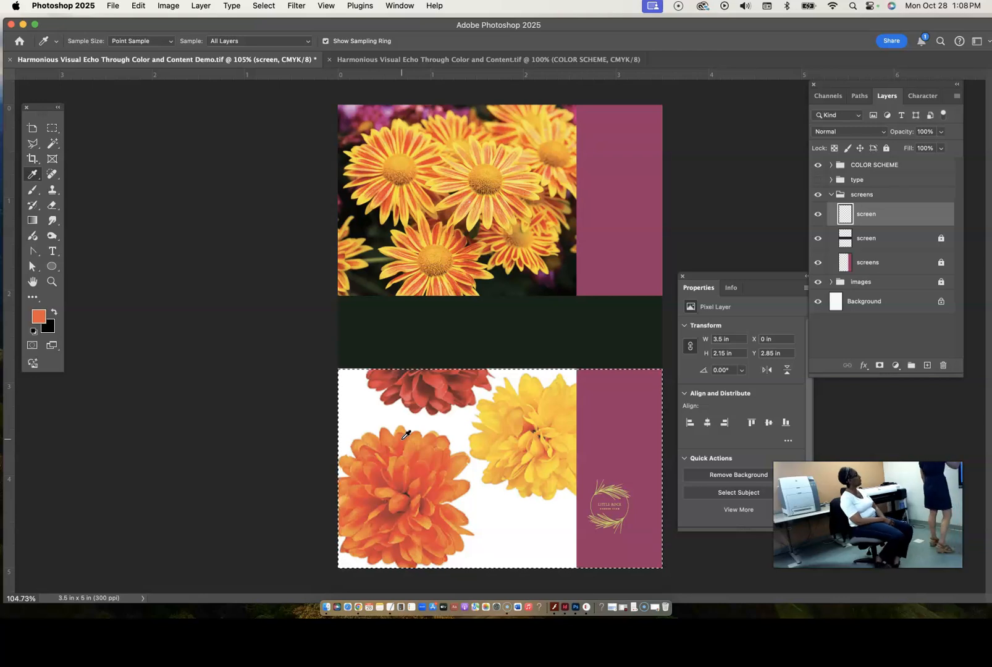
- Fill the selected lower area with the sampled orange using the Paint Bucket and deselect it
key("v")
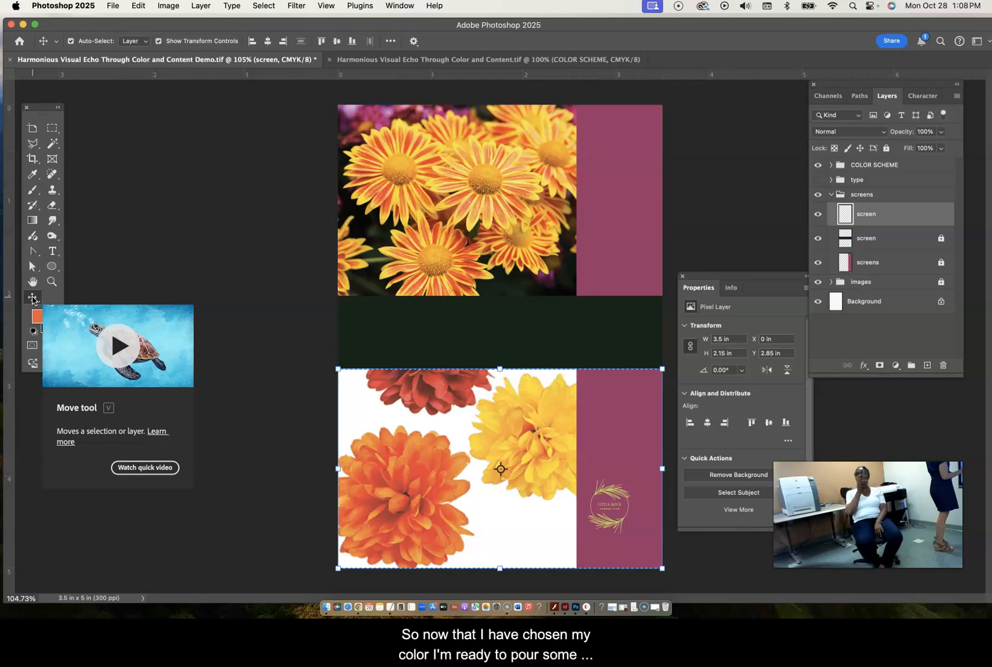
left_click(34, 299)
left_click_drag(33, 299, 68, 322)
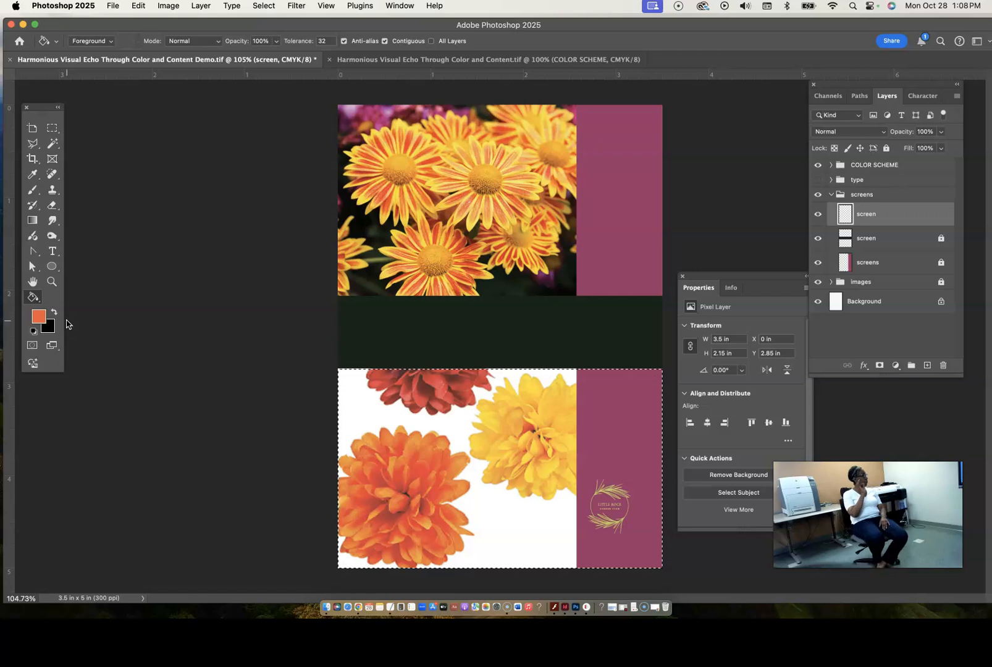
left_click(591, 436)
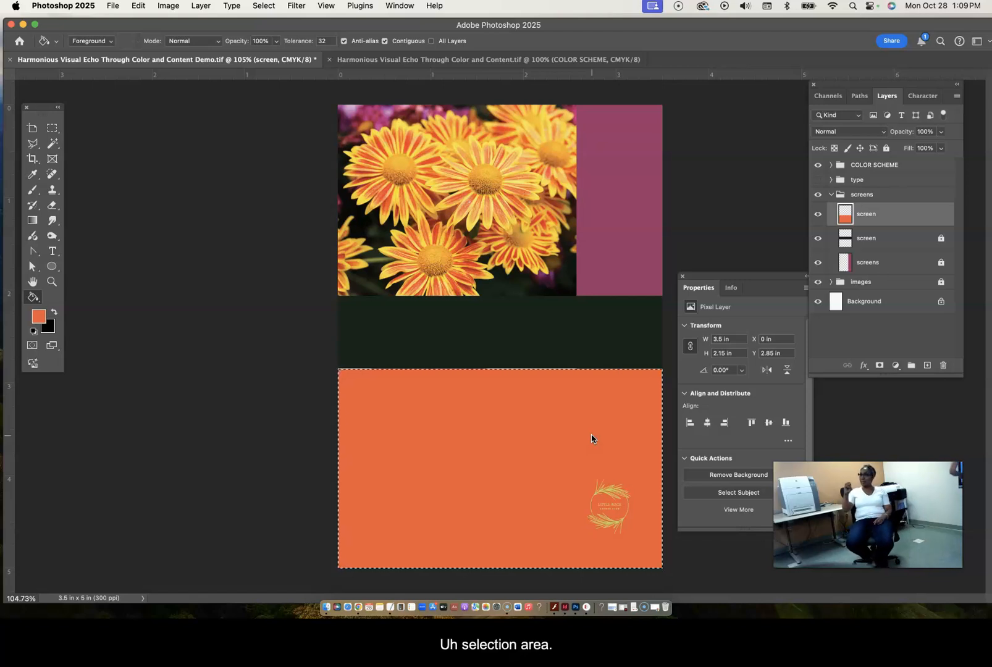
left_click(263, 6)
left_click(274, 34)
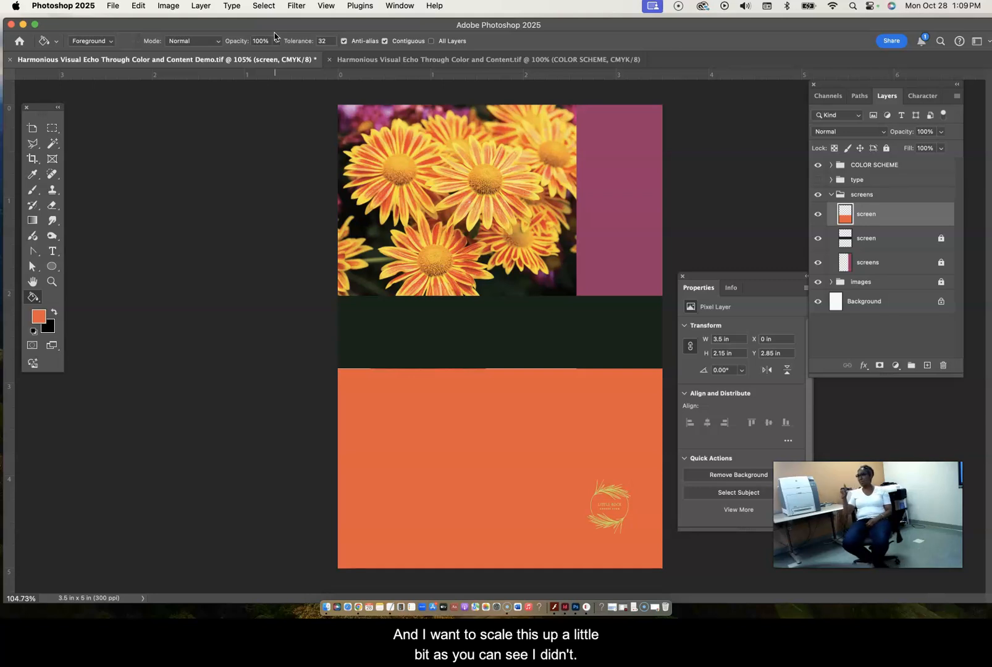
- Enlarge the orange block slightly to about 3.51 in by 2.16 in so it meets the green band, and apply the transform
right_click(34, 299)
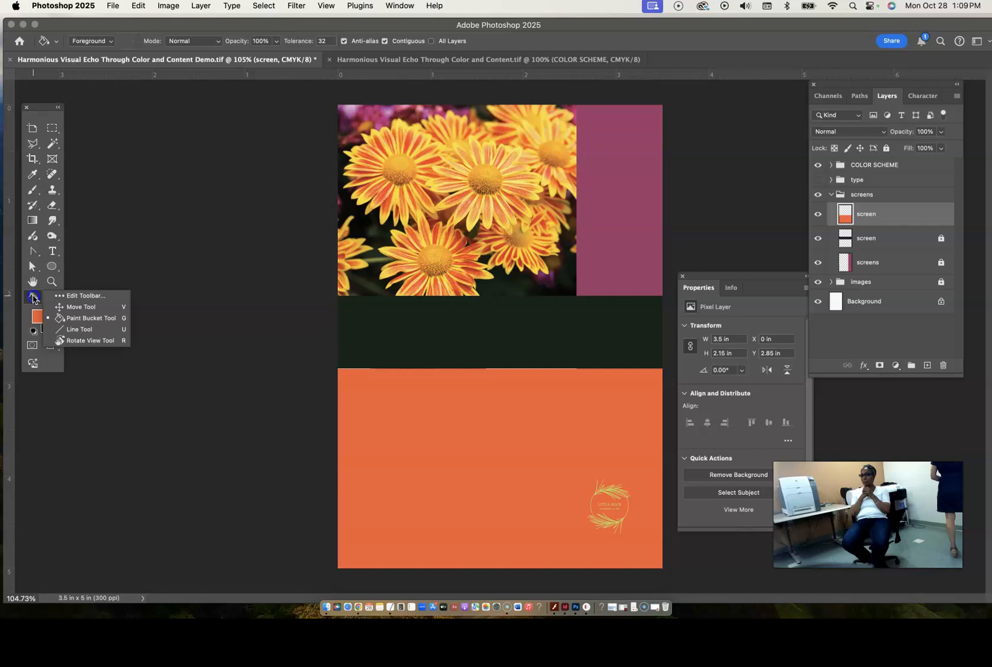
left_click(70, 308)
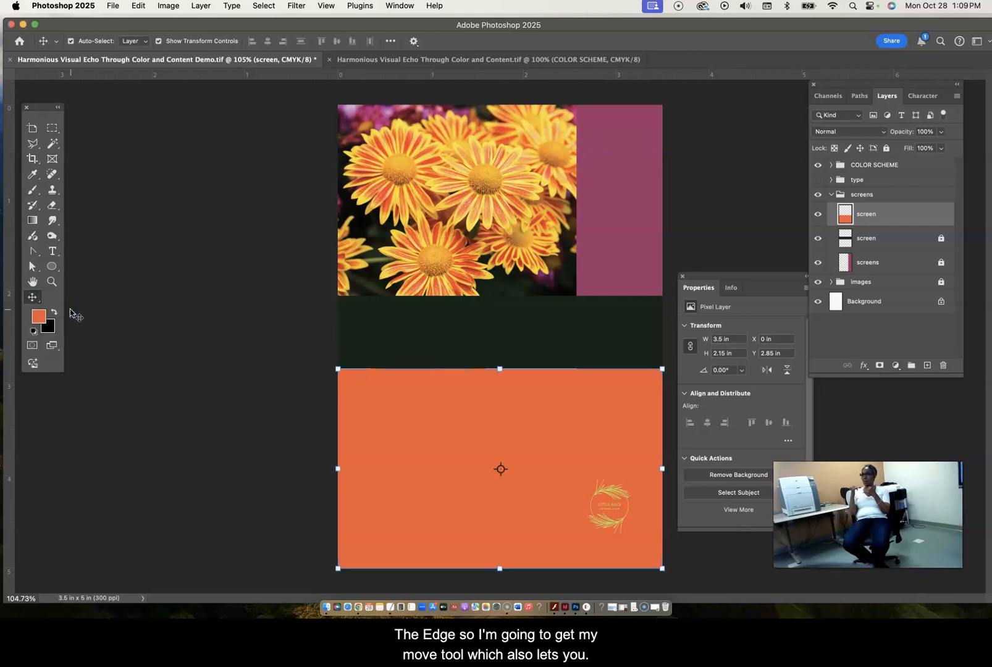
left_click_drag(499, 369, 500, 363)
key("super+z")
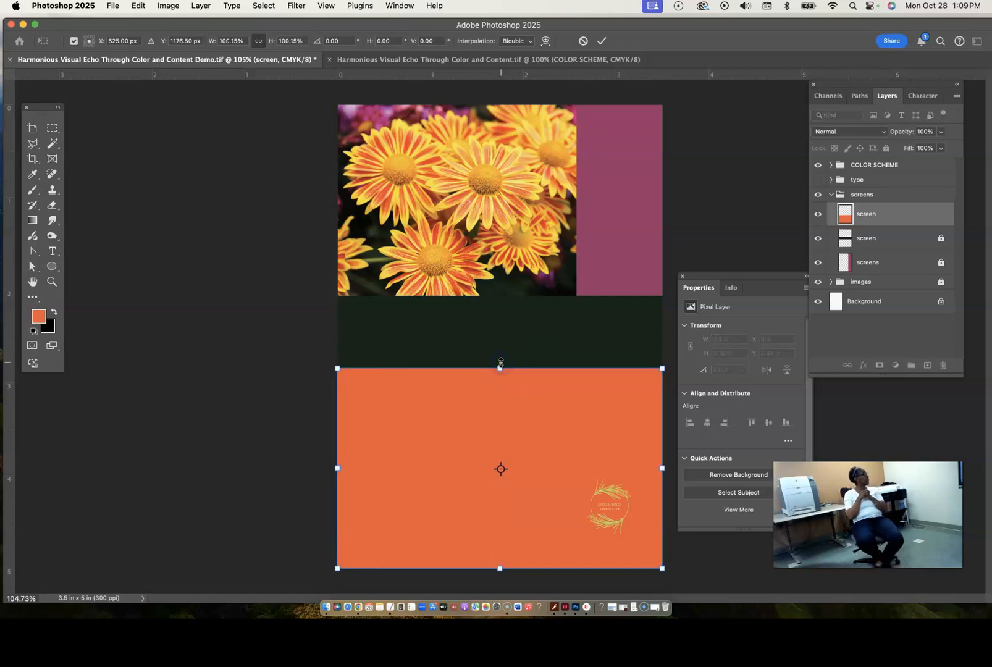
left_click(689, 253)
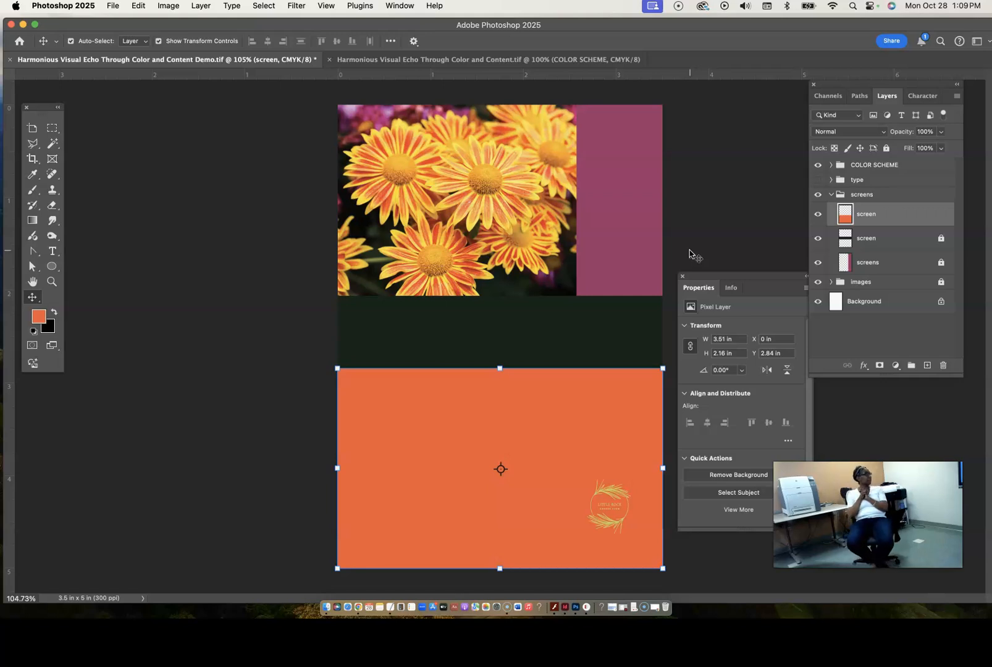
left_click(106, 259)
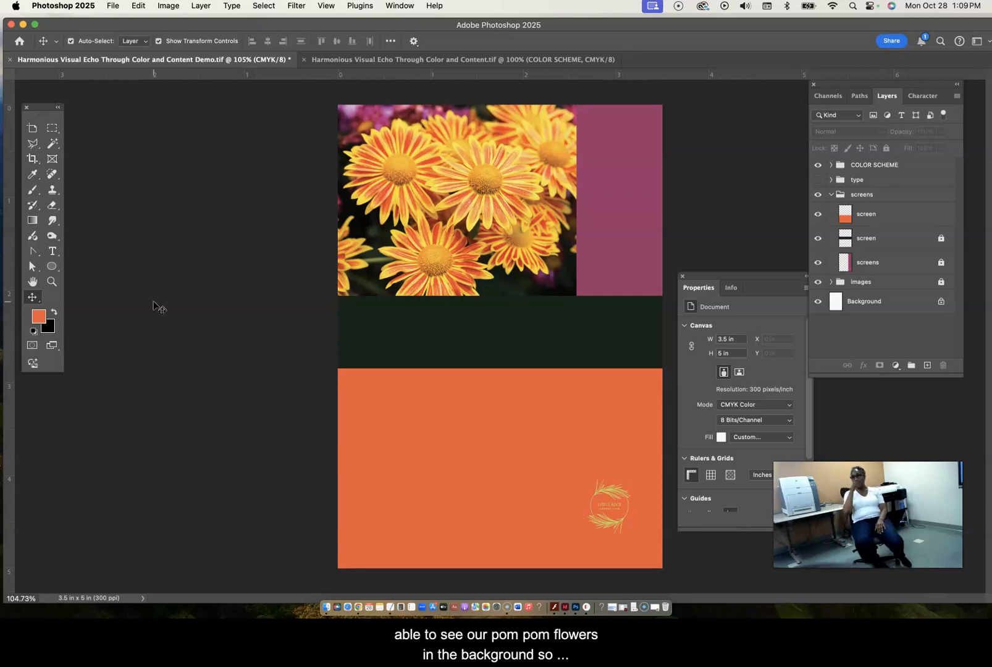
- Lower the orange screen layer's opacity to 75% and deselect the layer
left_click(893, 216)
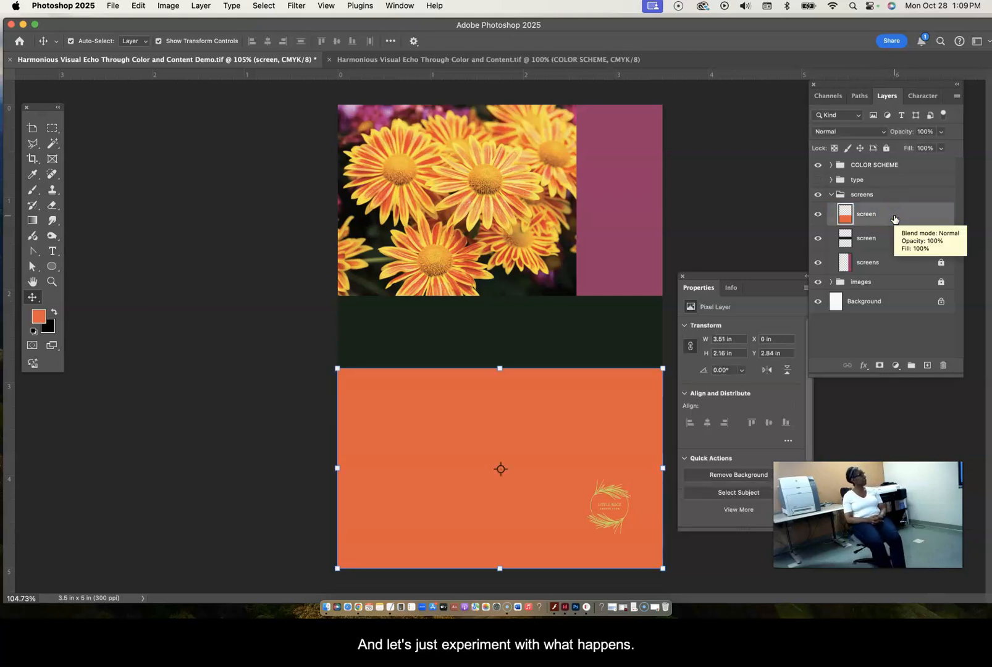
left_click(941, 132)
left_click_drag(941, 147, 928, 148)
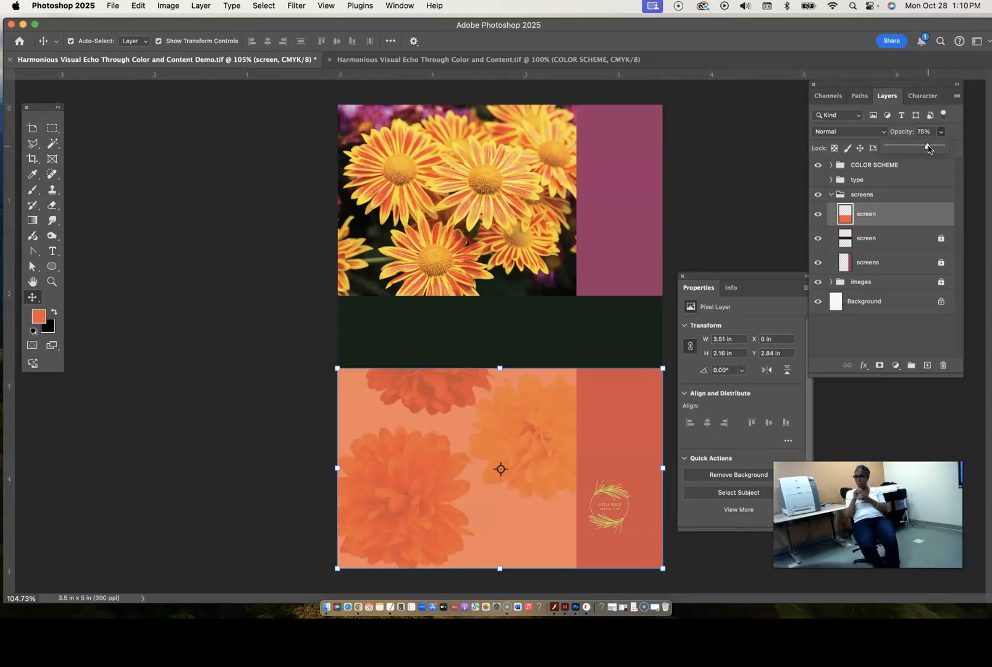
left_click(617, 330)
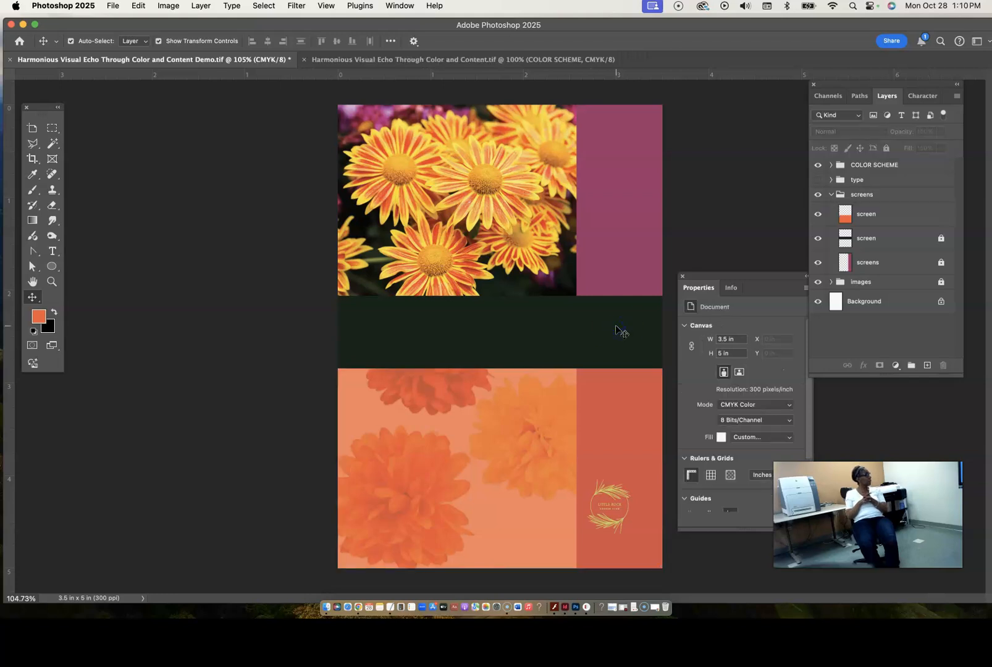
- Unlock the dark green band's screen layer and reduce its opacity to 64%
left_click(940, 240)
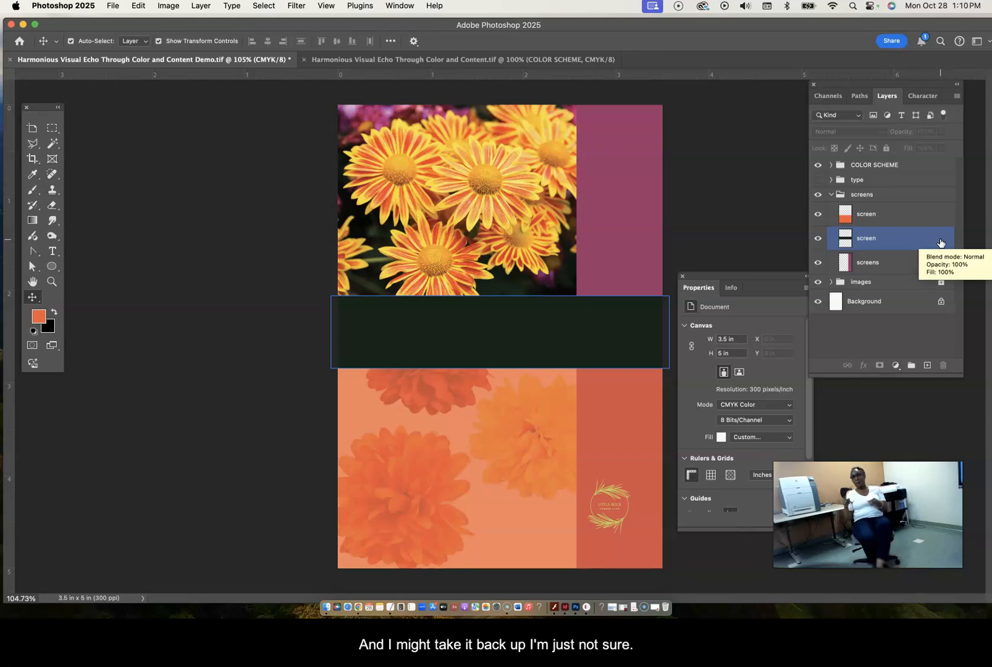
left_click(905, 242)
left_click(941, 148)
left_click_drag(941, 148, 922, 150)
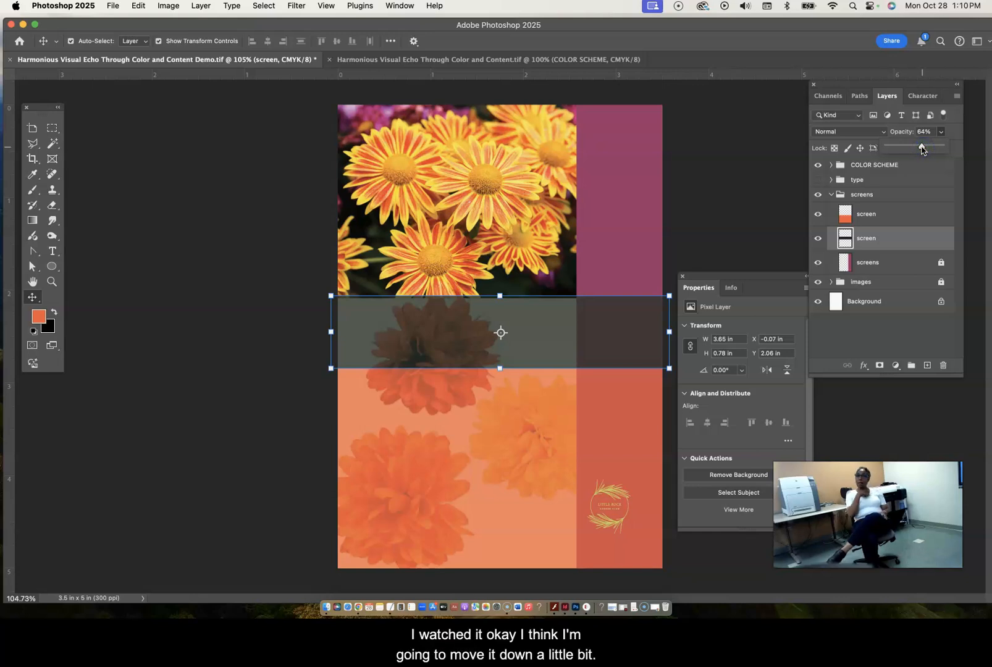
- Move the green band down to Y 2.09 in and scale it to about 3.52 by 0.76 in, meeting the orange block's edge
left_click_drag(525, 321, 526, 325)
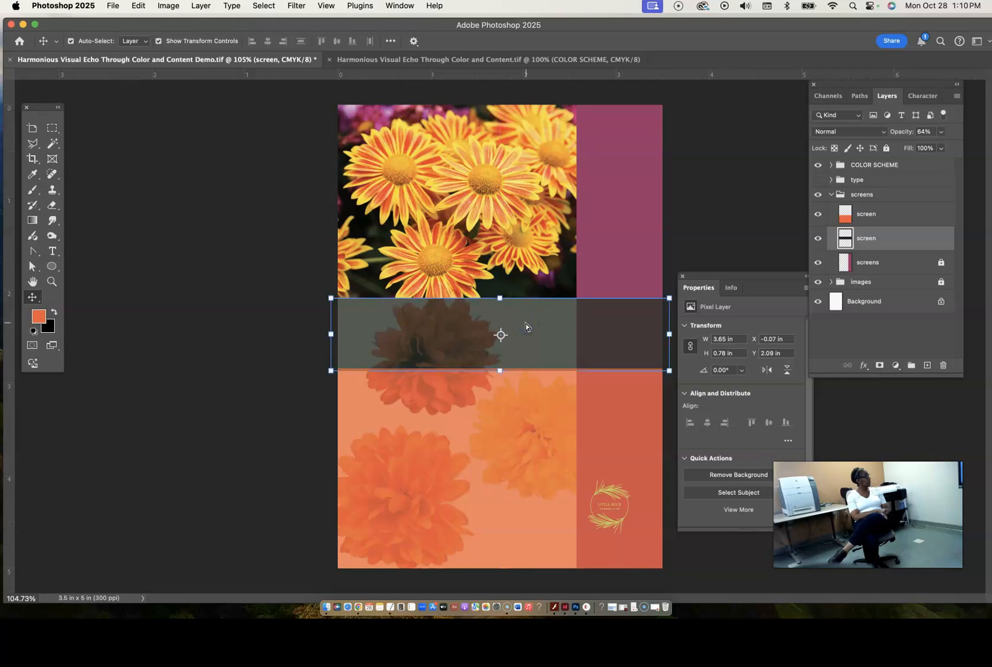
left_click(674, 254)
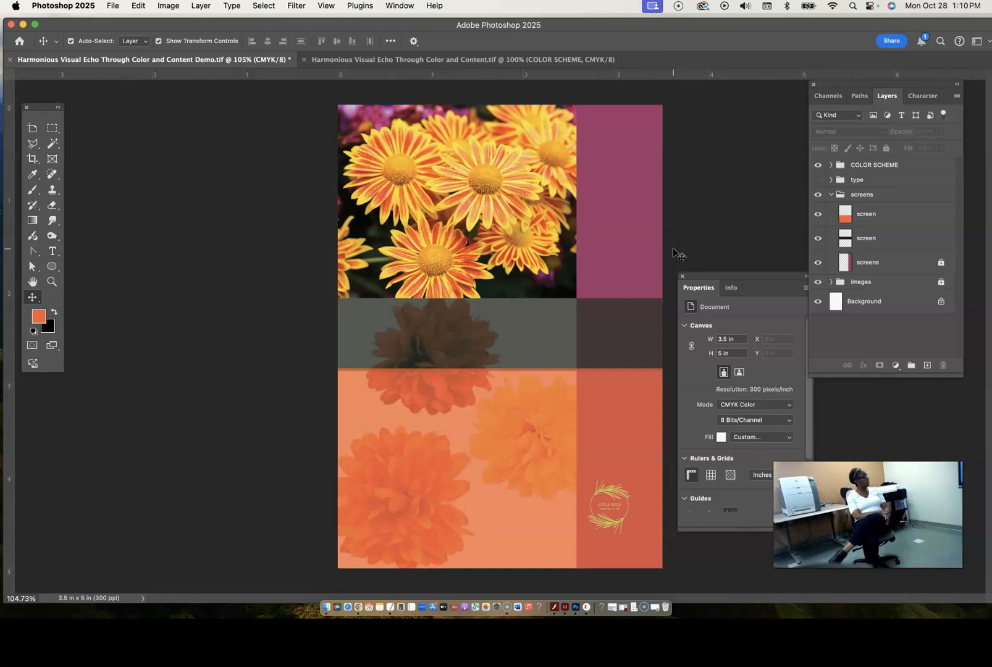
left_click_drag(549, 339, 520, 310)
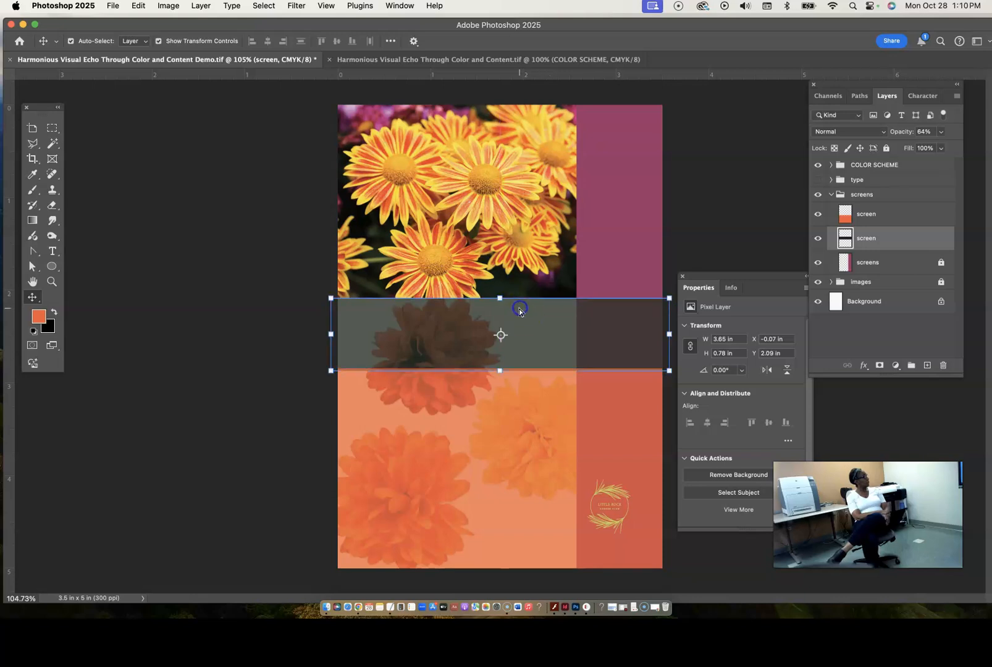
left_click_drag(500, 334, 500, 298)
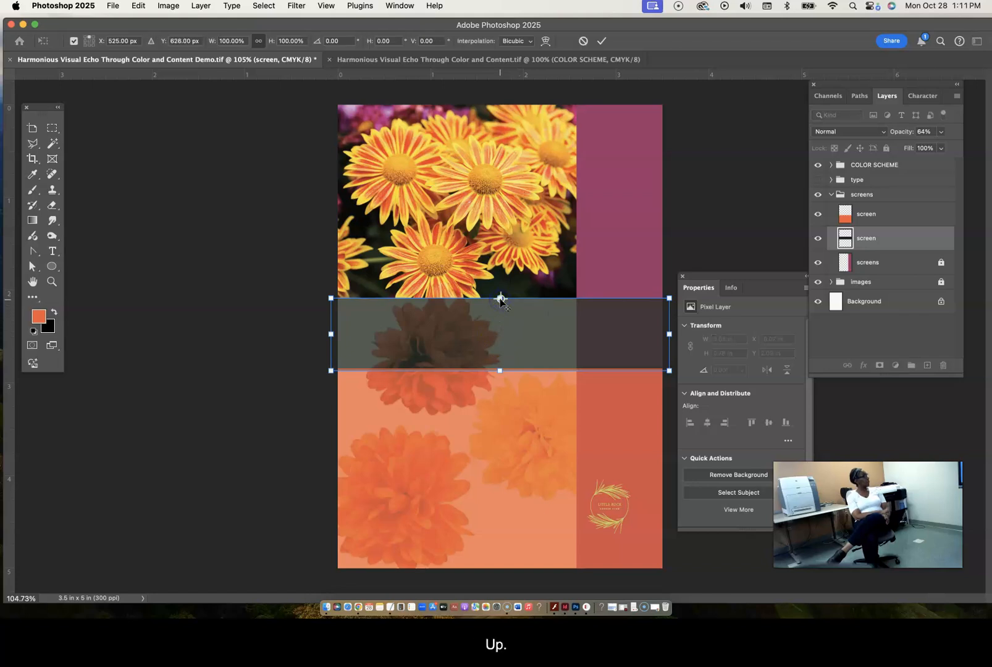
left_click_drag(499, 370, 499, 368)
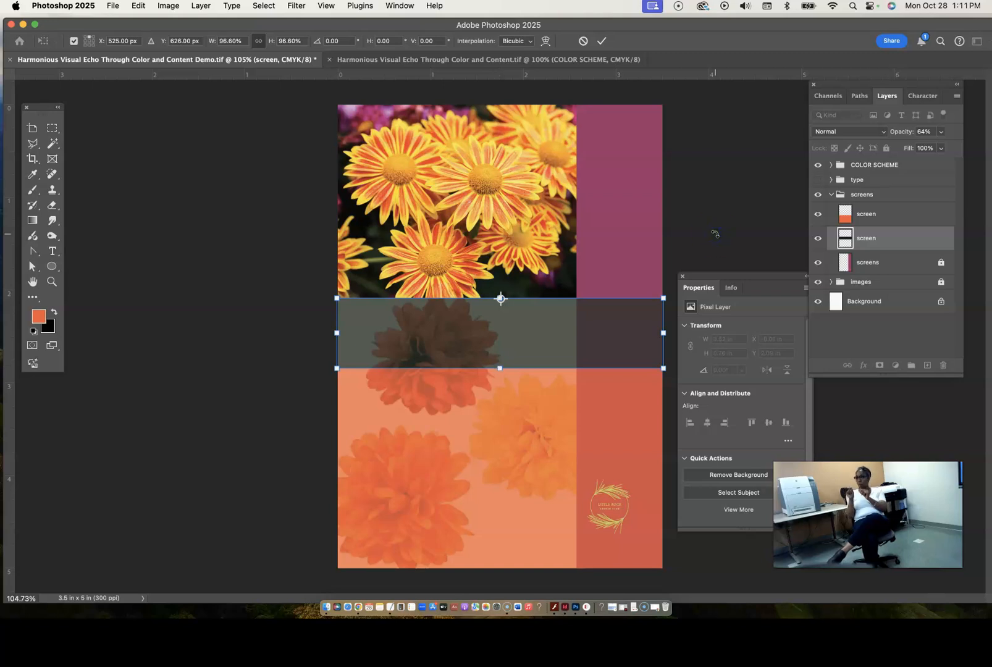
key("Return")
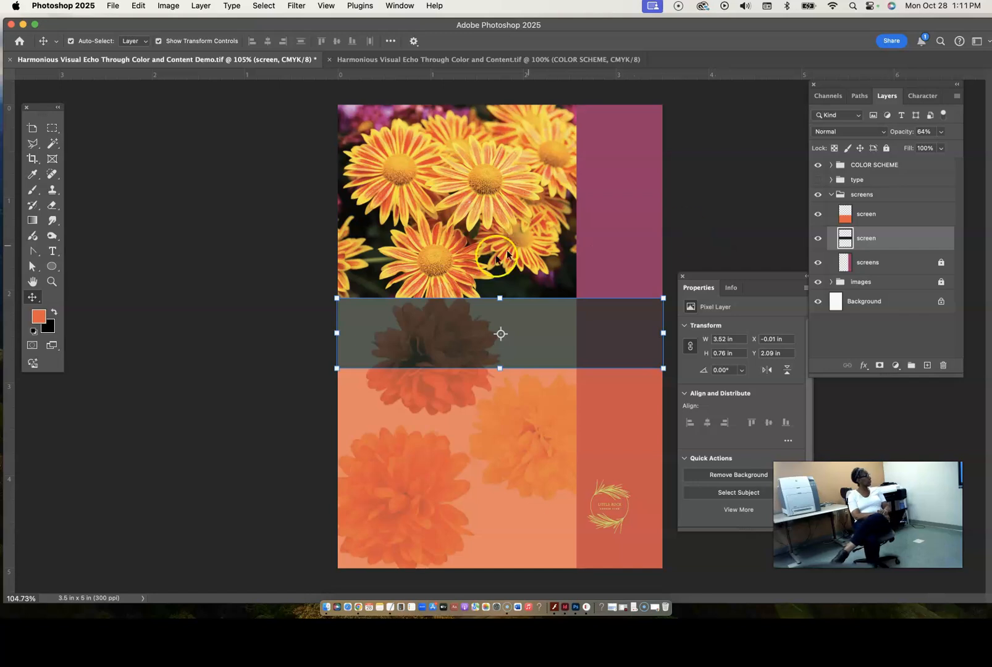
left_click(285, 440)
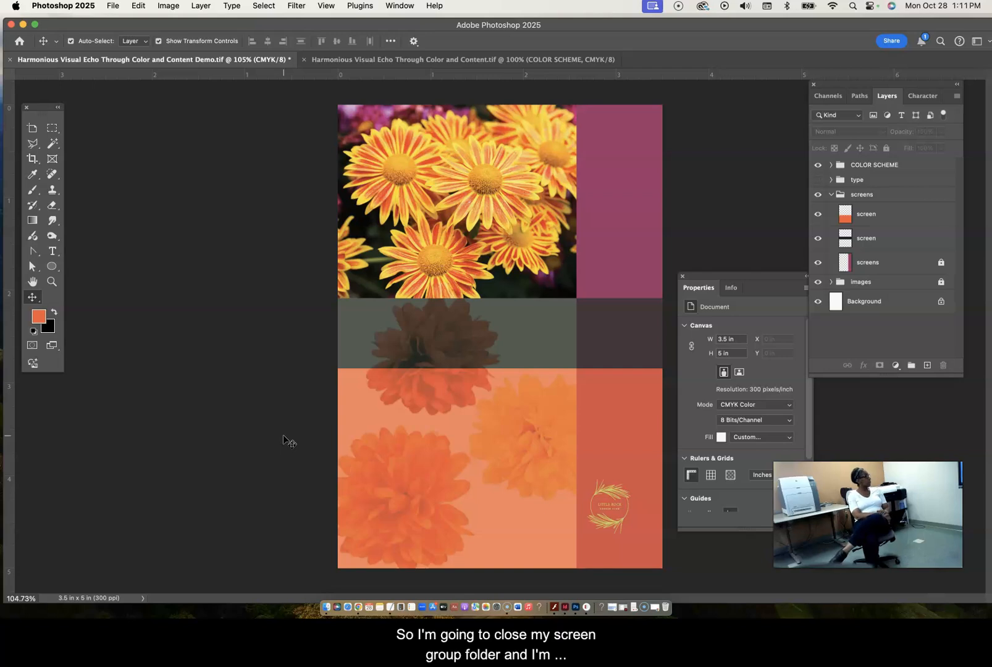
- Collapse the screens group and lock it
left_click(831, 195)
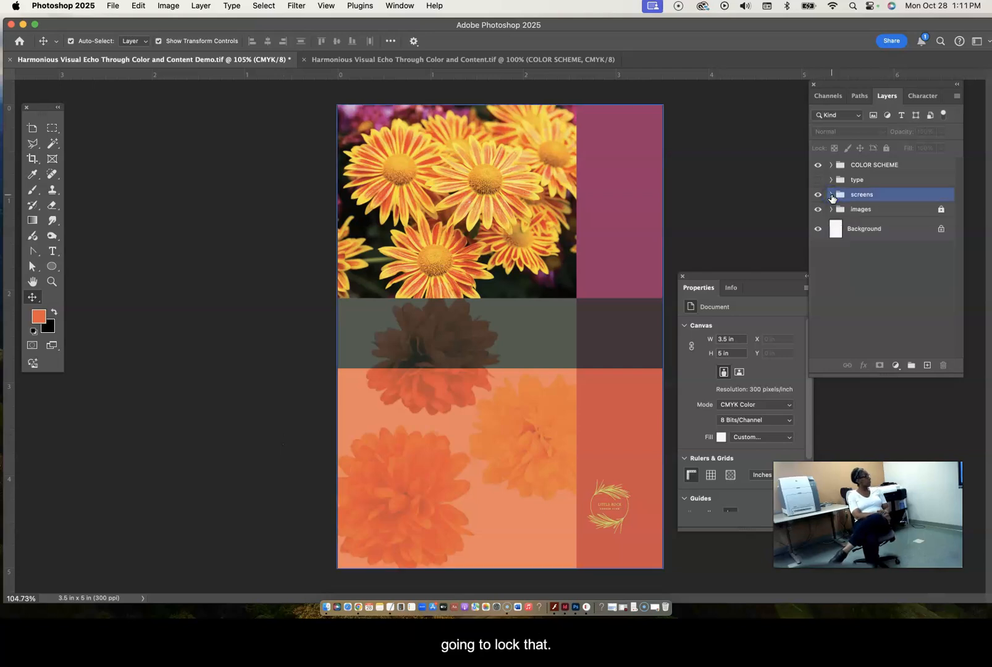
left_click(936, 195)
left_click(886, 149)
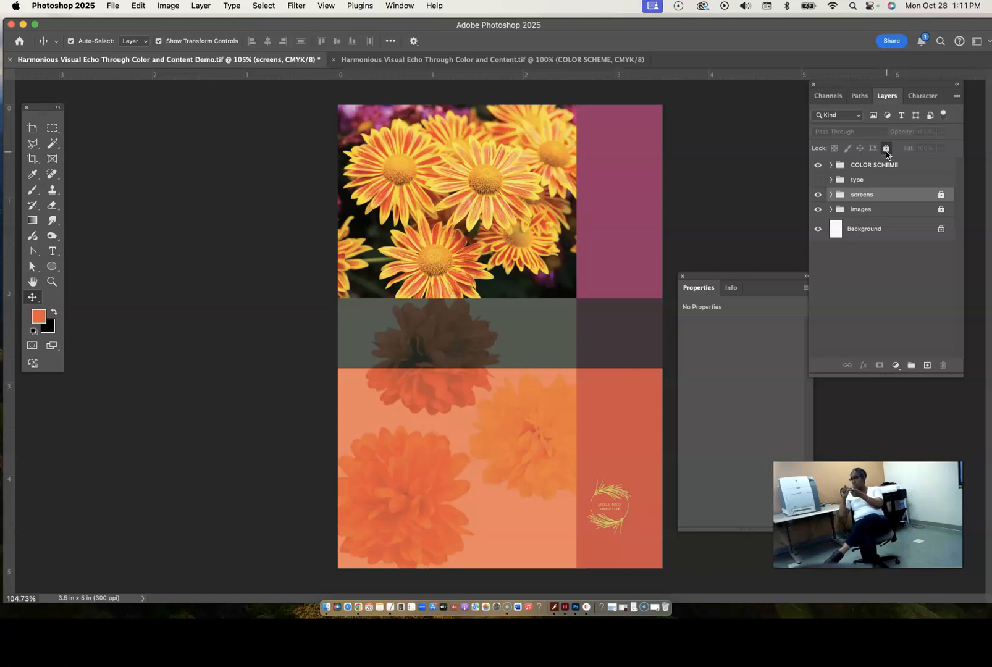
- Shift the logo slightly to about X 2.8 in, Y 4.04 in, and hide its layer
left_click(618, 494)
mouse_move(613, 491)
left_mouse_down()
mouse_move(623, 483)
mouse_move(624, 494)
left_mouse_up()
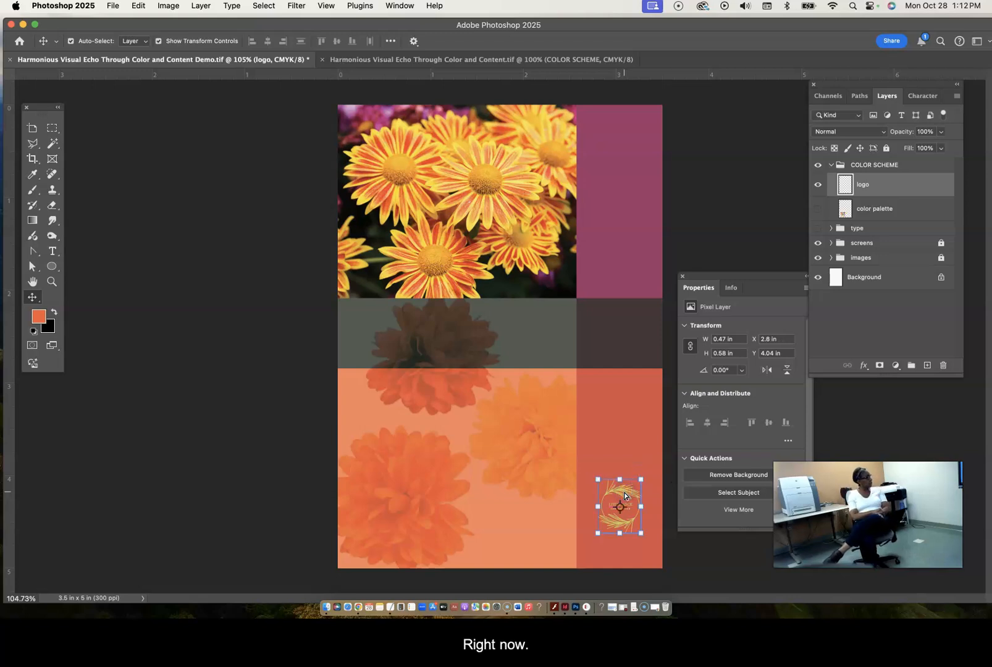
left_click(818, 185)
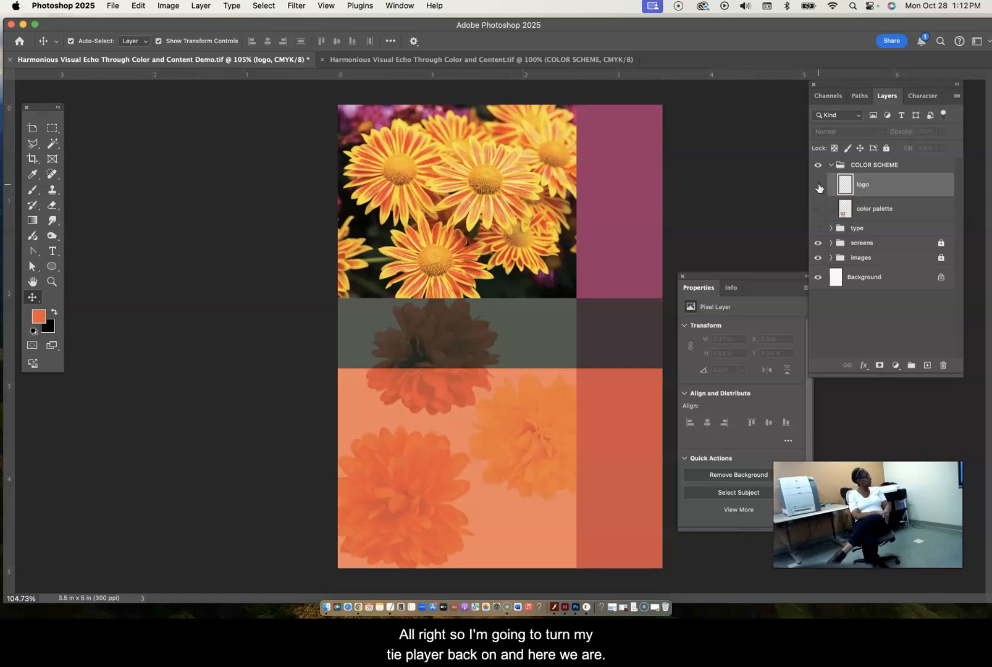
- Show the type group, expand it and select the "9 DAYS OF FALL!" text layer
left_click(818, 230)
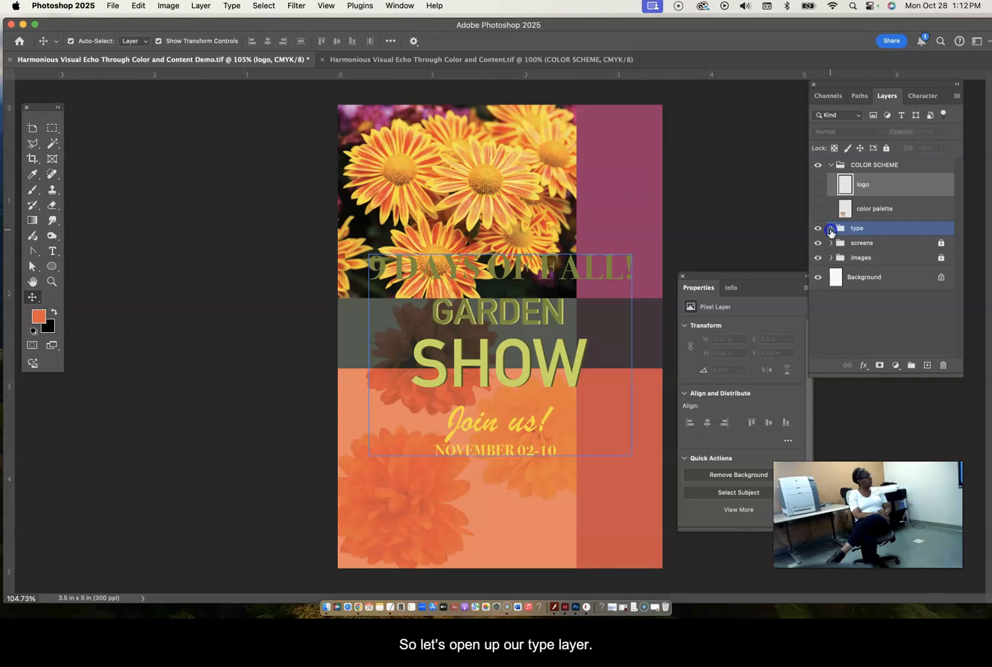
left_click(830, 230)
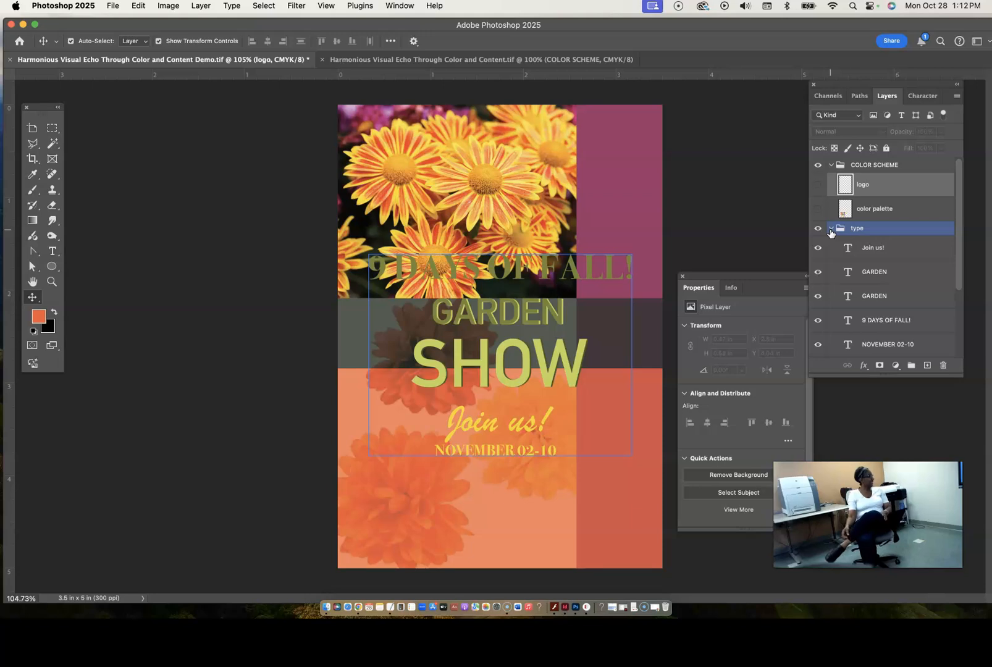
left_click(879, 321)
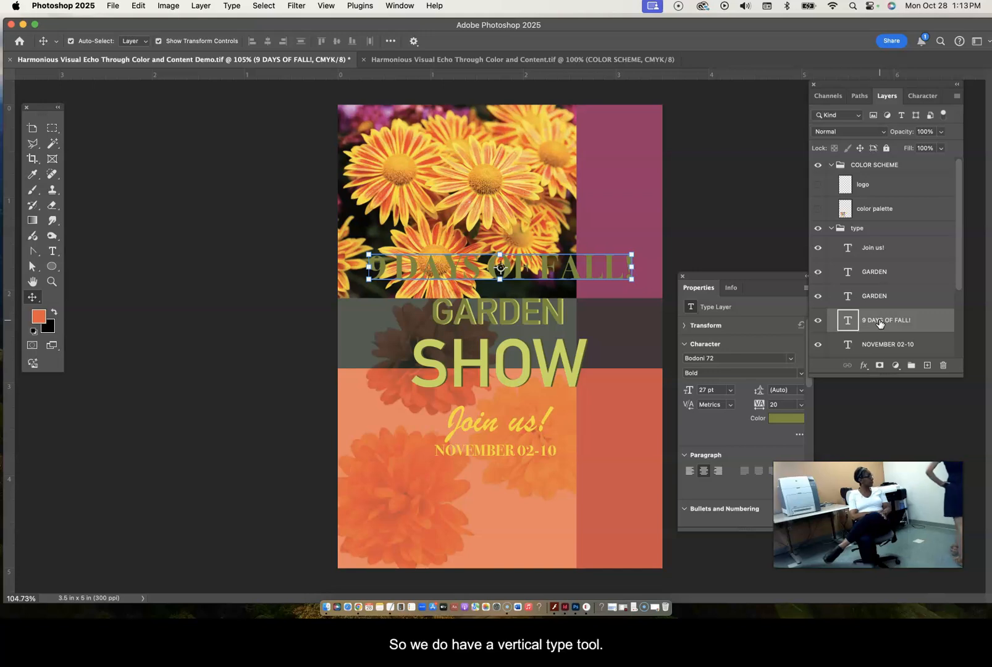
left_click(52, 252)
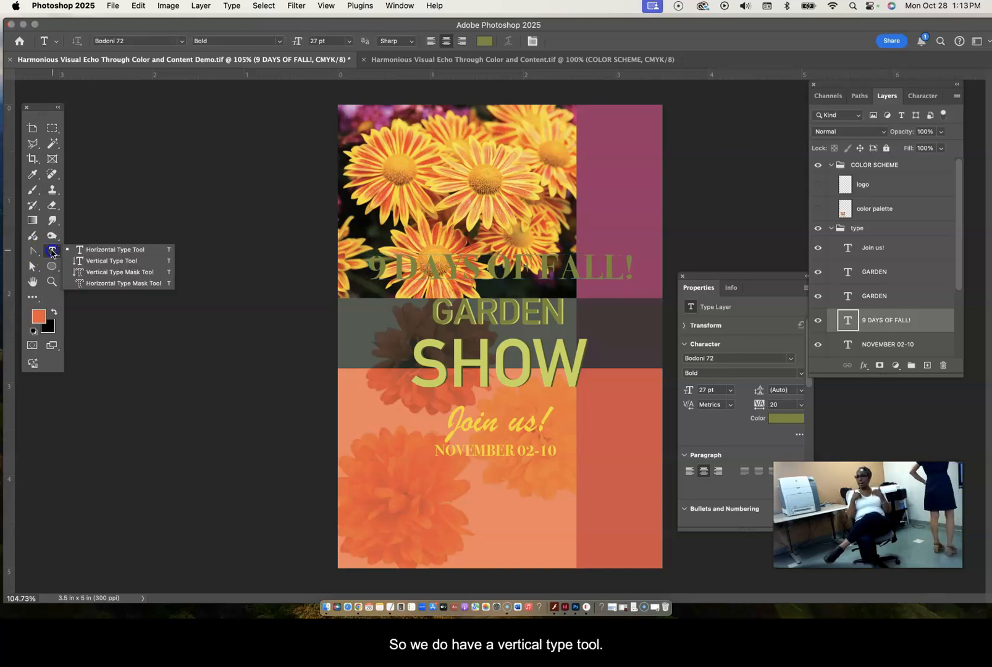
left_click_drag(53, 251, 87, 267)
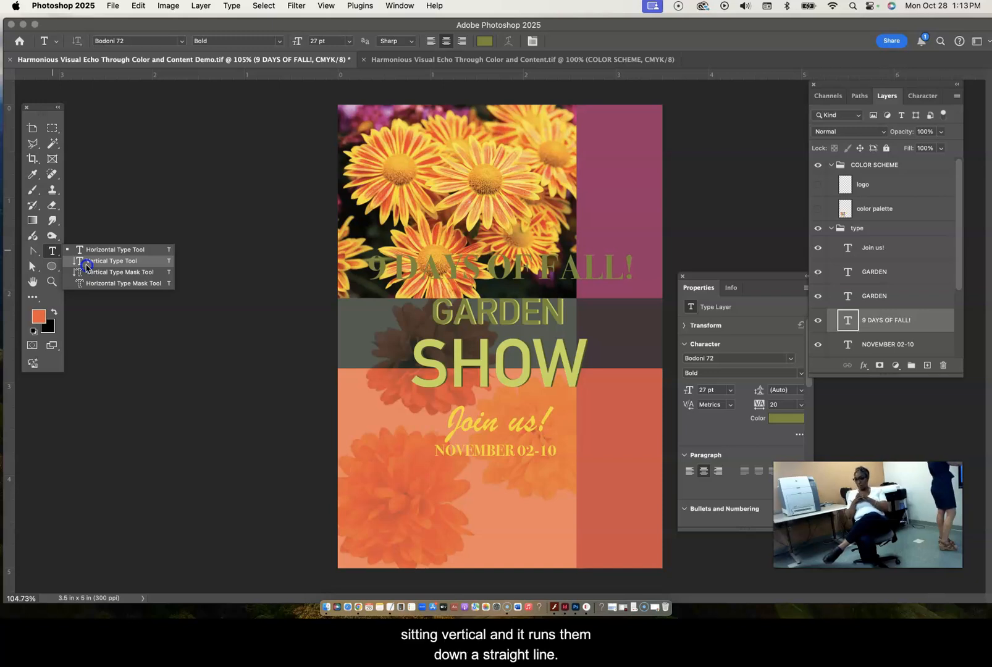
left_click(87, 265)
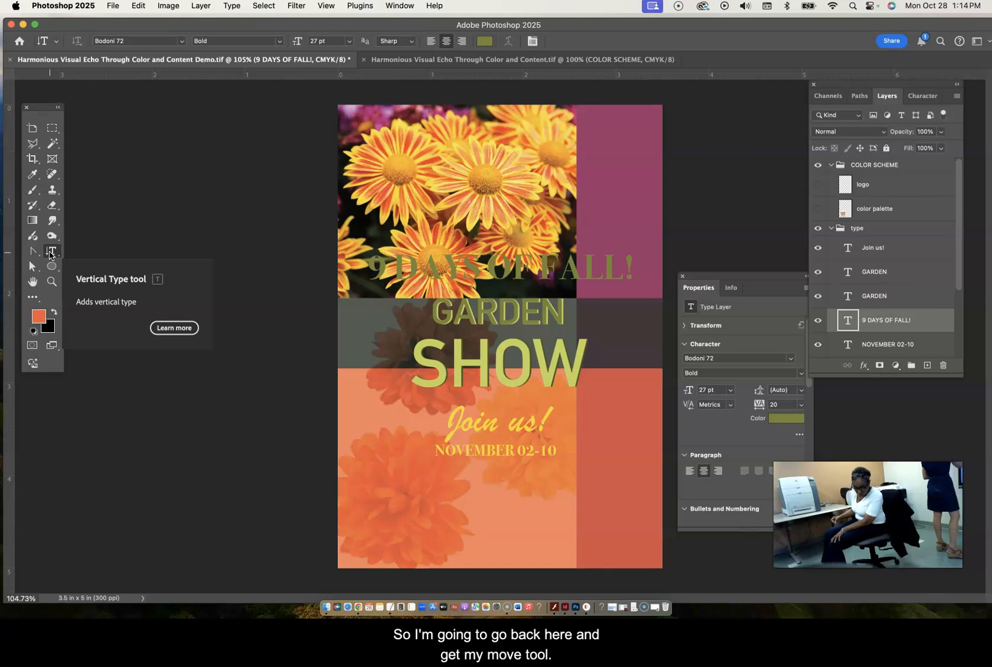
left_click(32, 298)
left_click(33, 297)
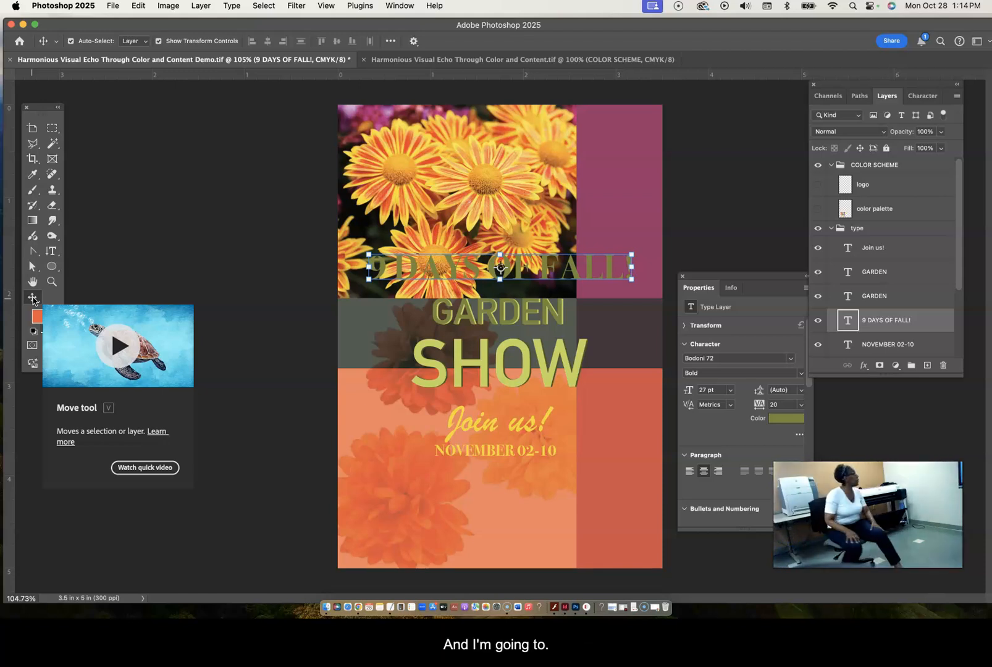
- Scale the "9 DAYS OF FALL!" text up proportionally to about 132%, giving a type size of about 35.68 pt
left_click_drag(631, 254, 641, 244)
left_click_drag(652, 234, 735, 199)
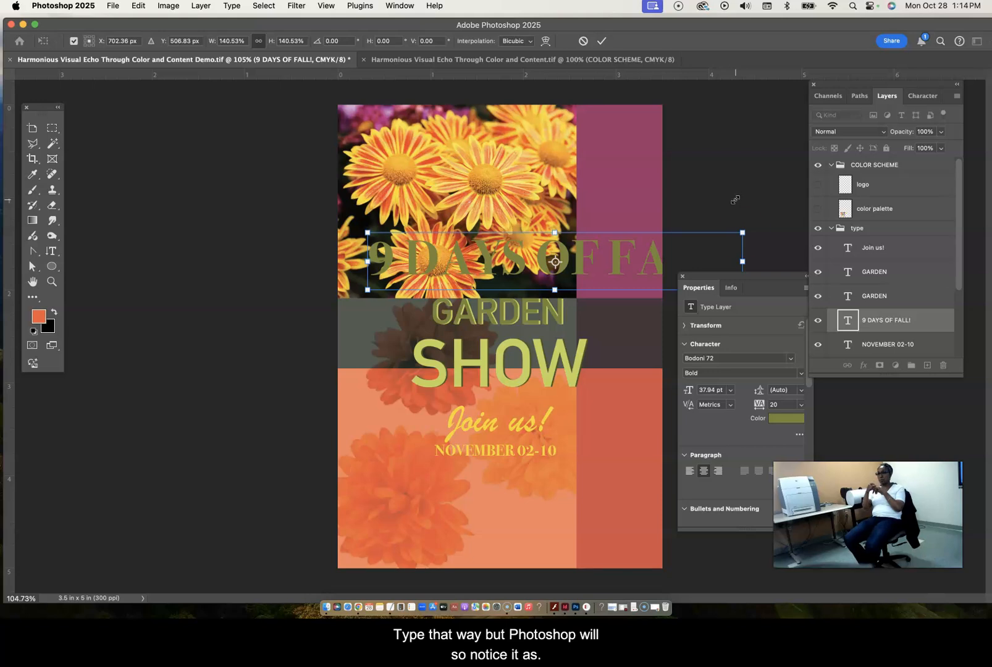
left_click_drag(741, 233, 652, 254)
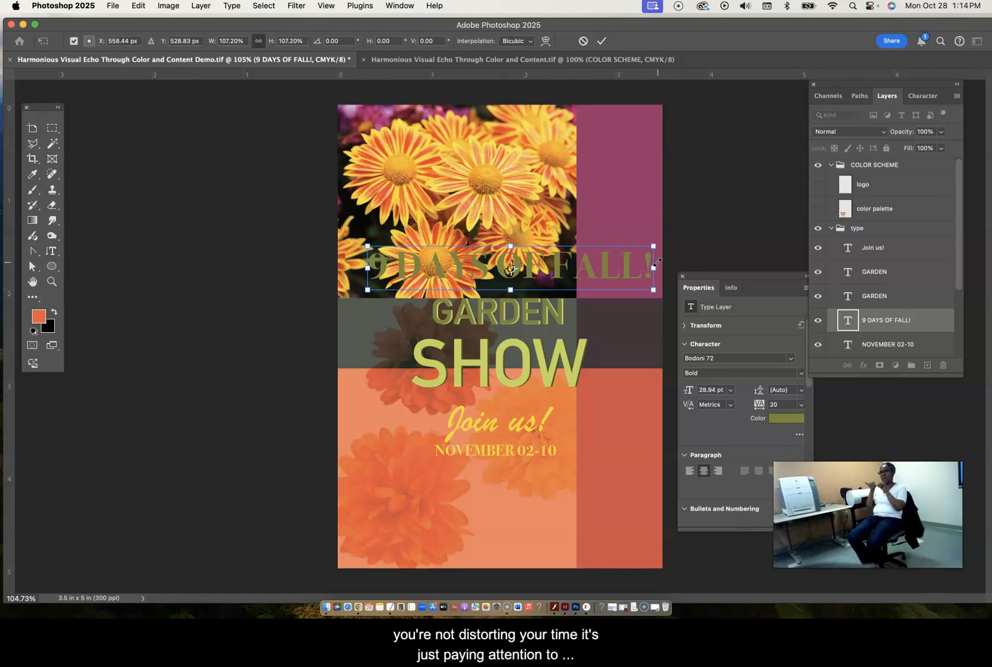
left_click_drag(654, 245, 716, 199)
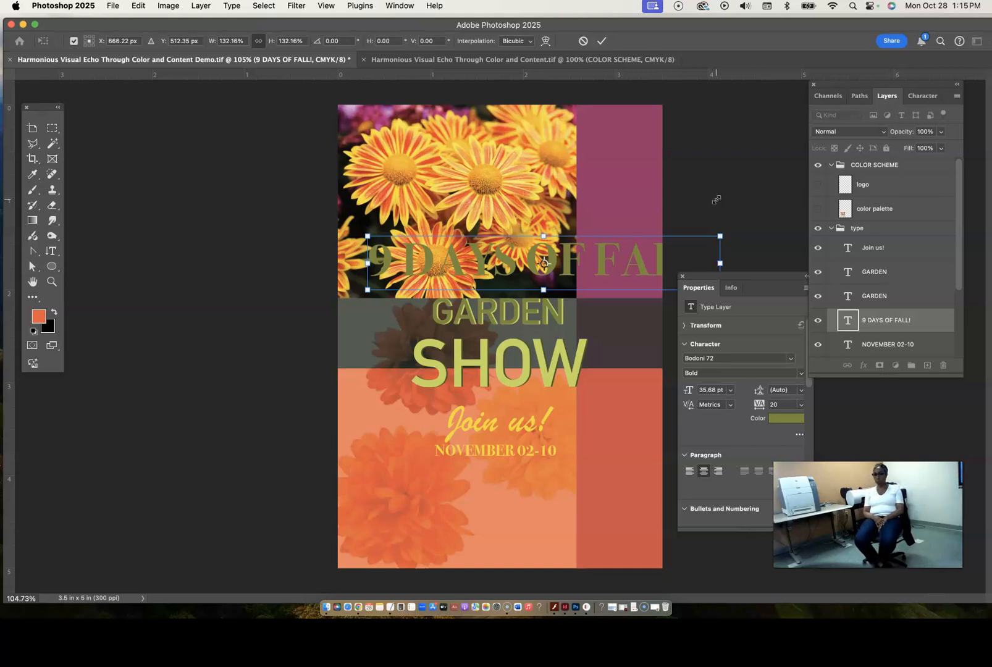
- Move the Properties panel out of the way and close it
left_click_drag(759, 278, 730, 336)
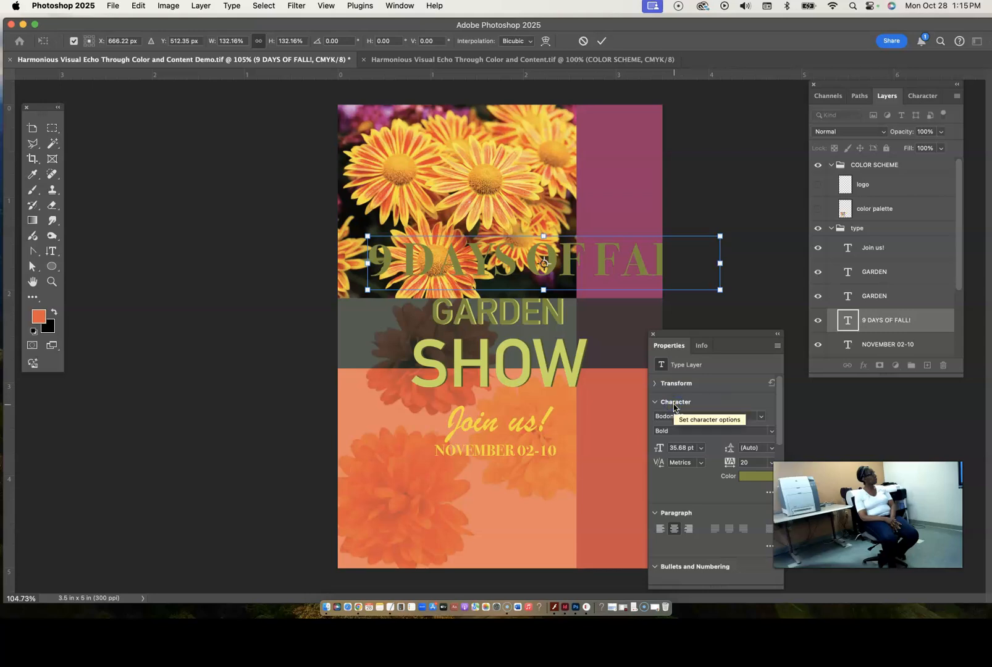
left_click(653, 334)
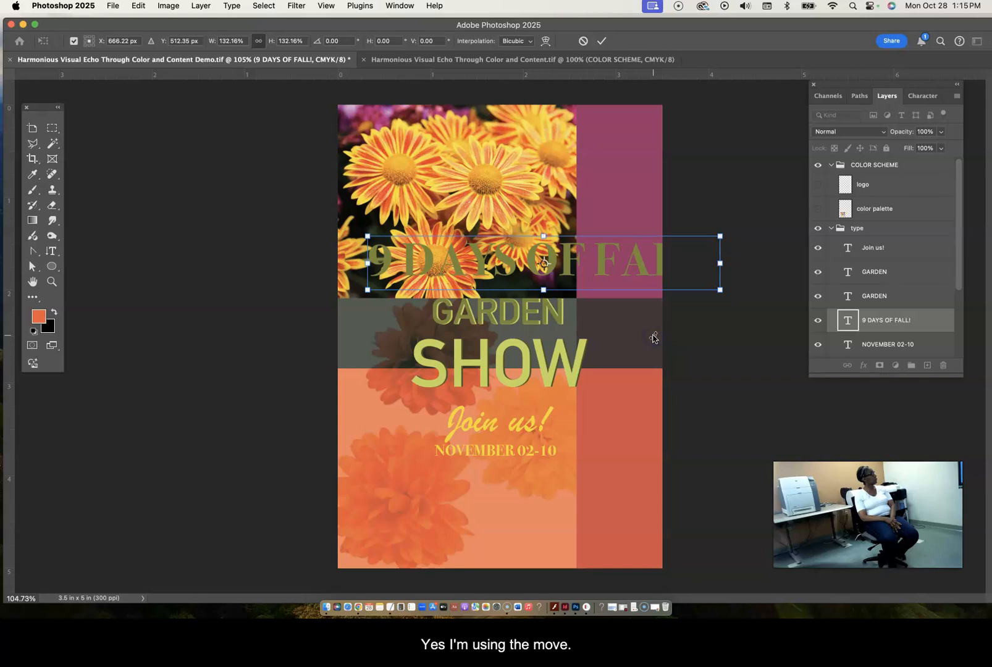
left_click(33, 297)
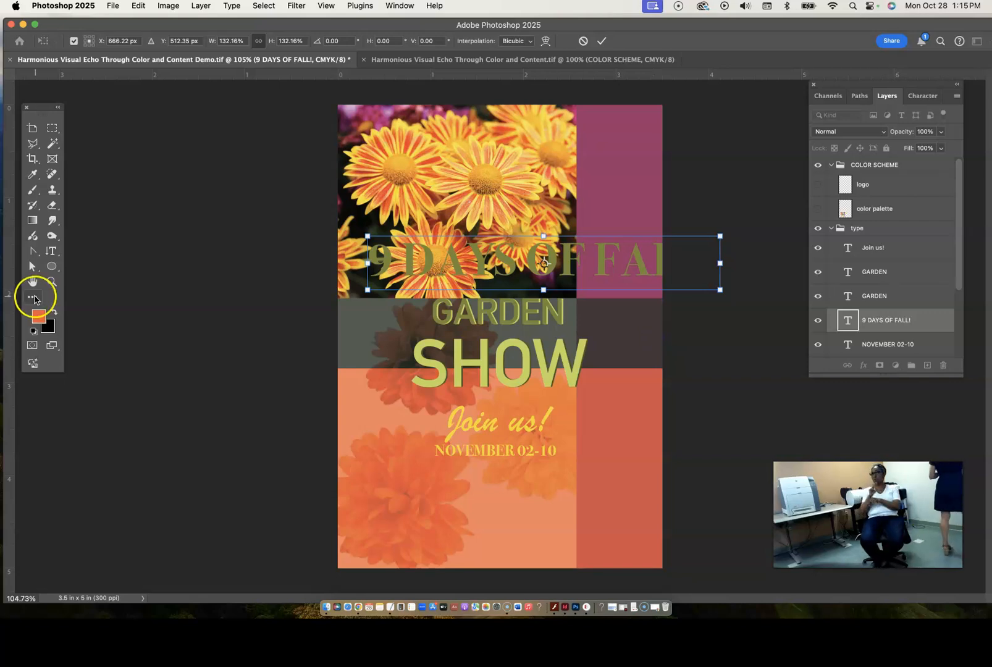
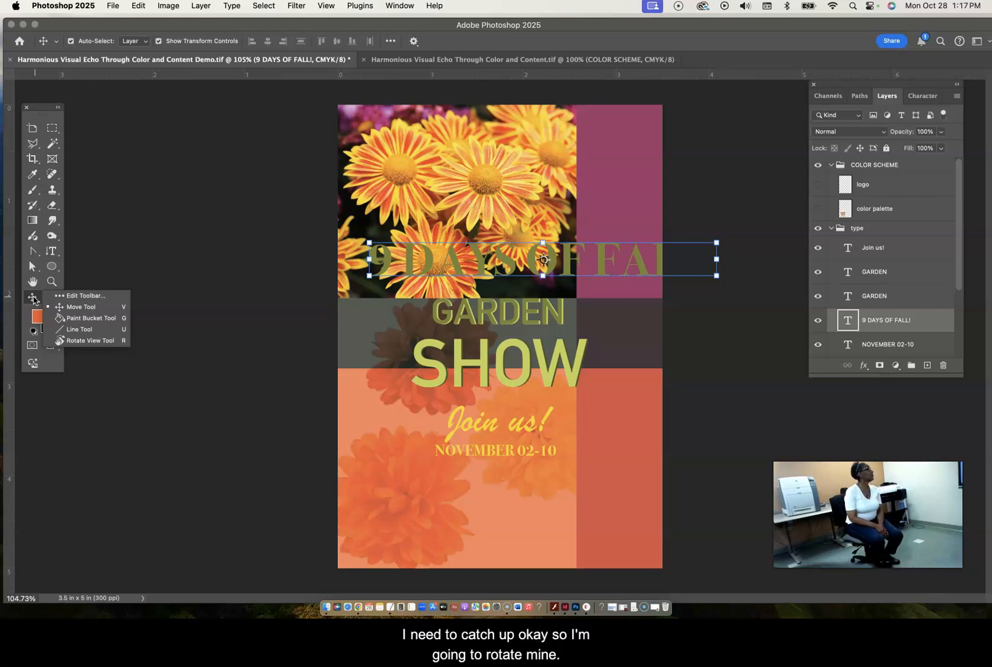
- Rotate the "9 DAYS OF FALL!" text about 90.2° clockwise and move it onto the magenta strip at about X 897 px, Y 709 px
left_click(721, 237)
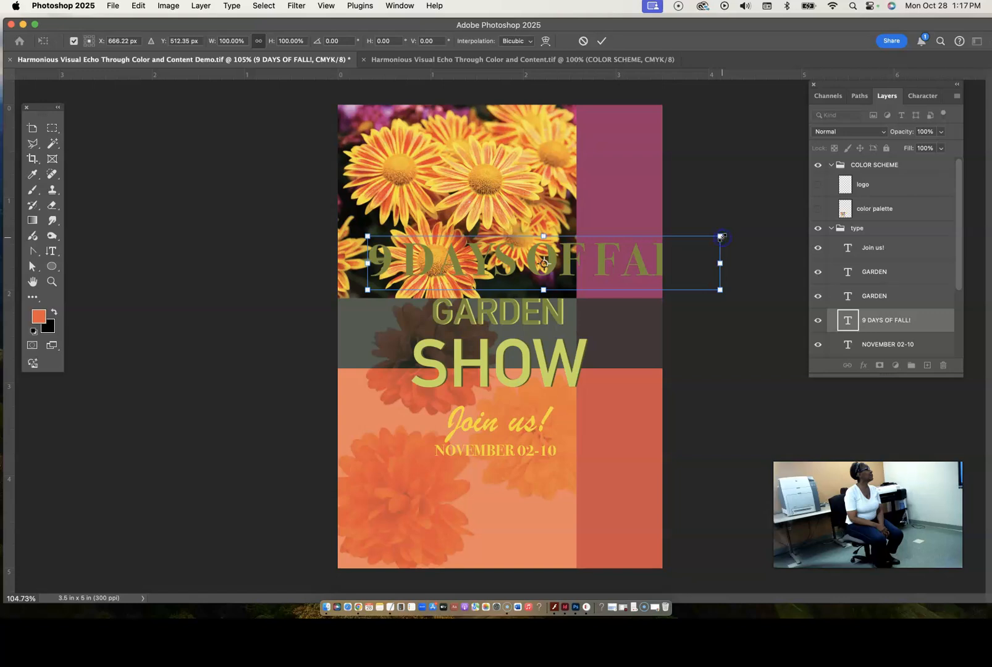
left_click_drag(723, 235, 576, 454)
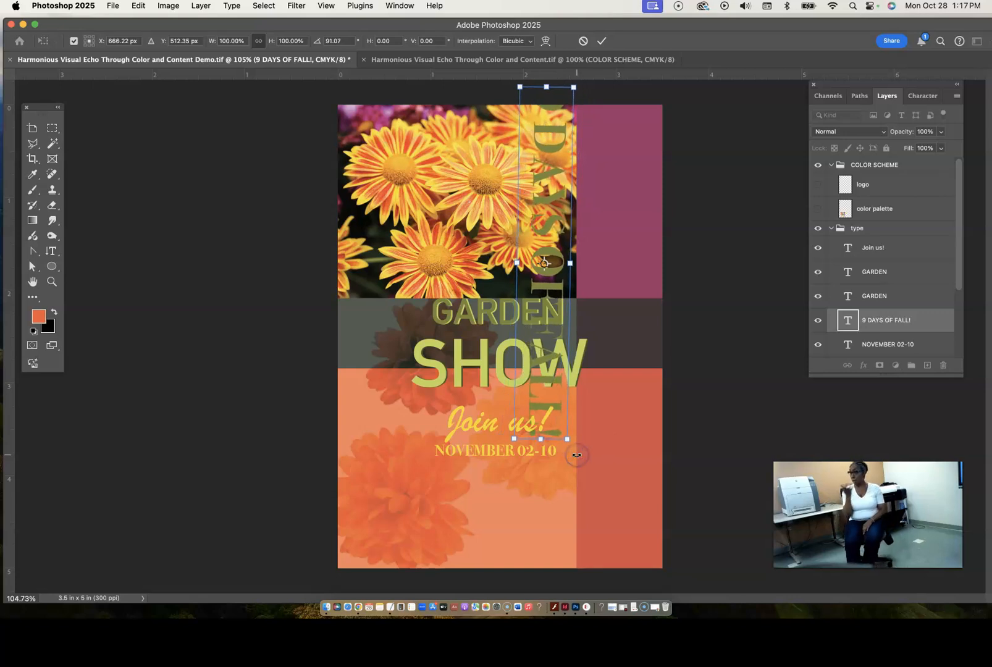
left_click(556, 253)
left_click_drag(564, 258, 627, 310)
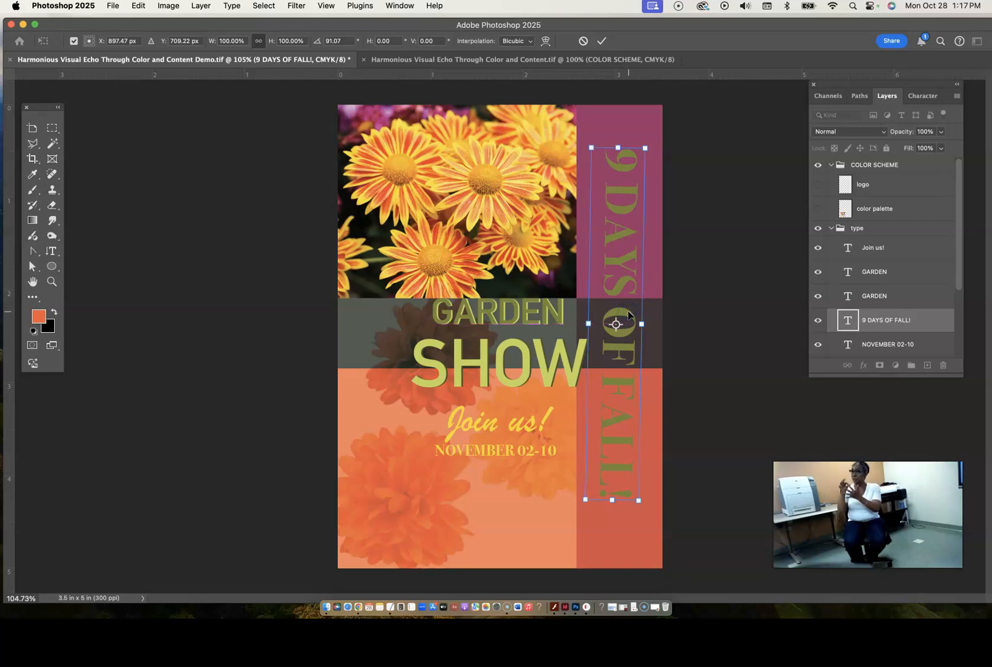
left_click_drag(652, 143, 652, 141)
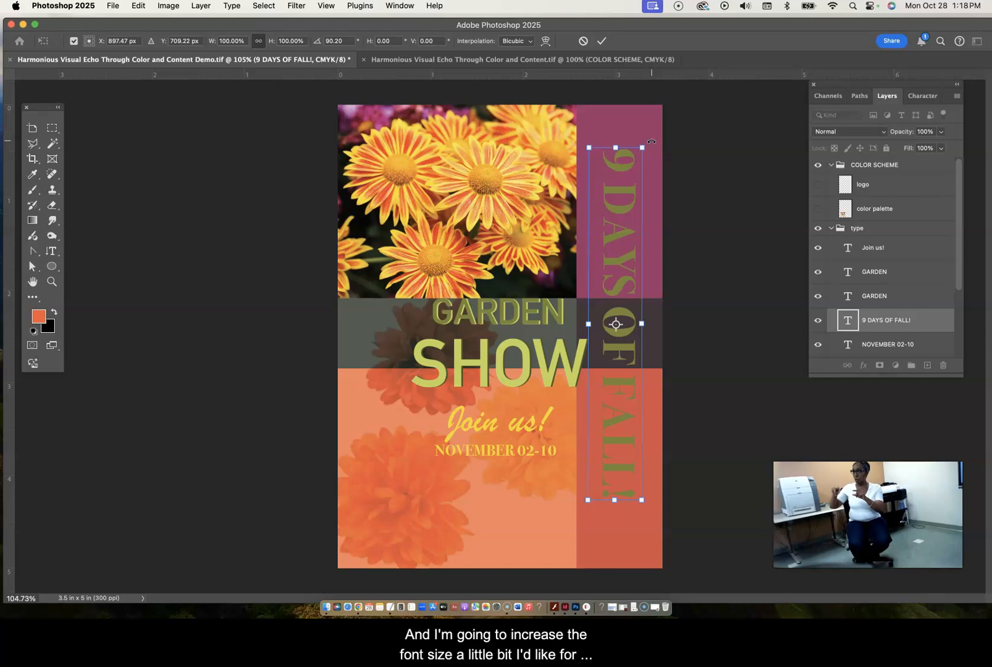
- Select all of the "9 DAYS OF FALL!" text with the horizontal Type tool and set its font size to 42 pt
left_click(923, 96)
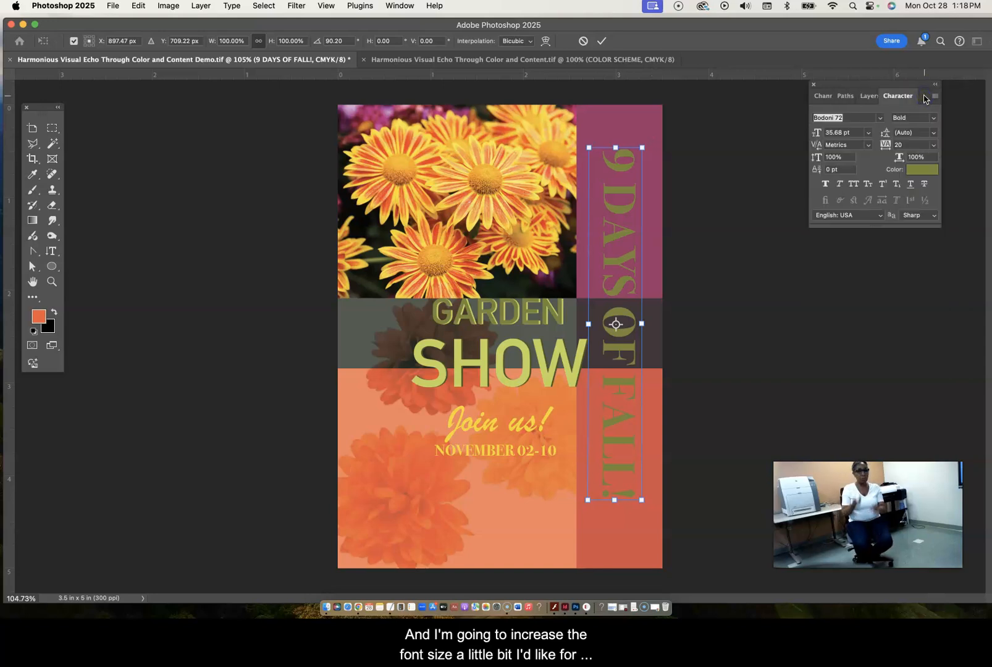
left_click(869, 134)
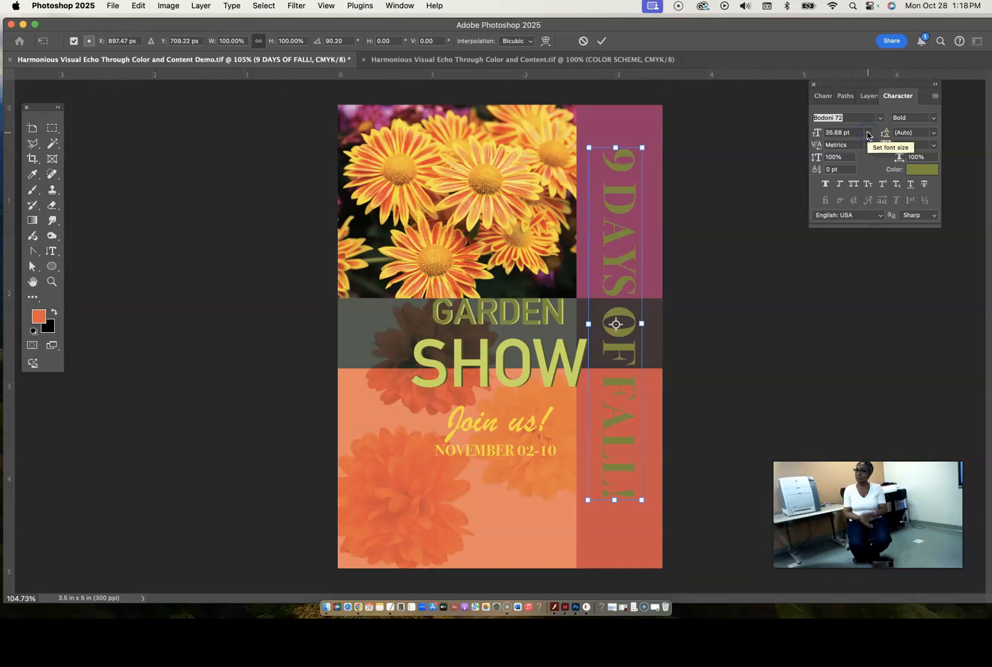
left_click(818, 135)
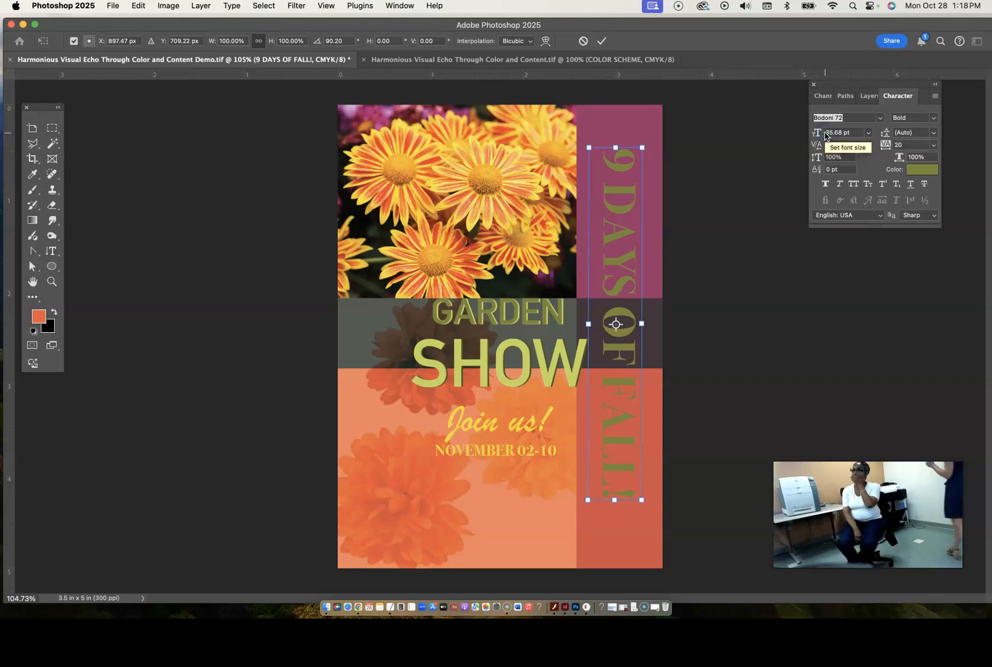
left_click(51, 251)
left_click_drag(51, 250, 84, 252)
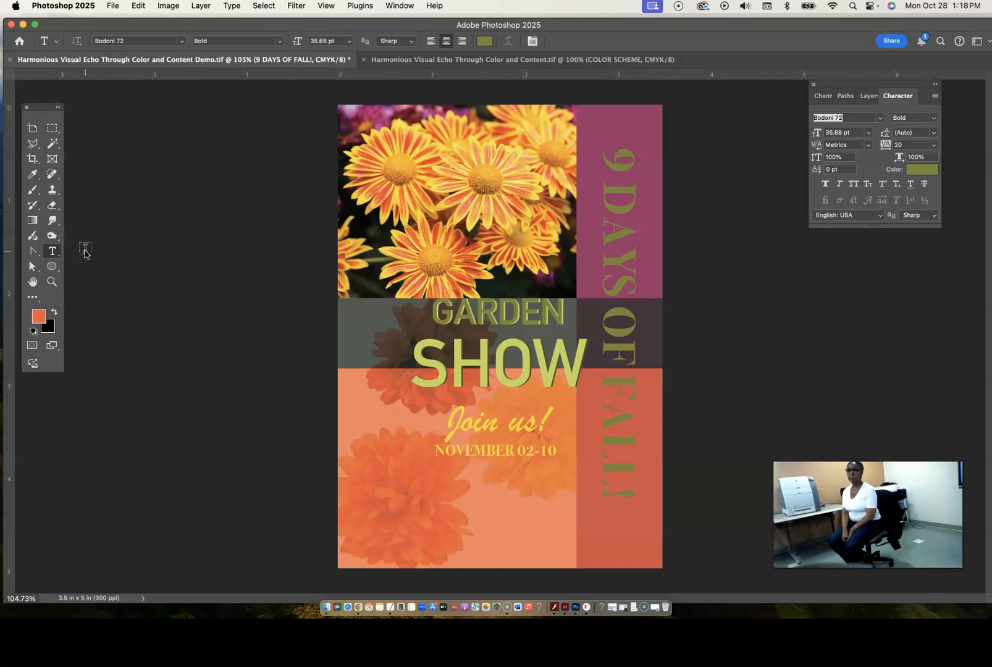
left_click(623, 207)
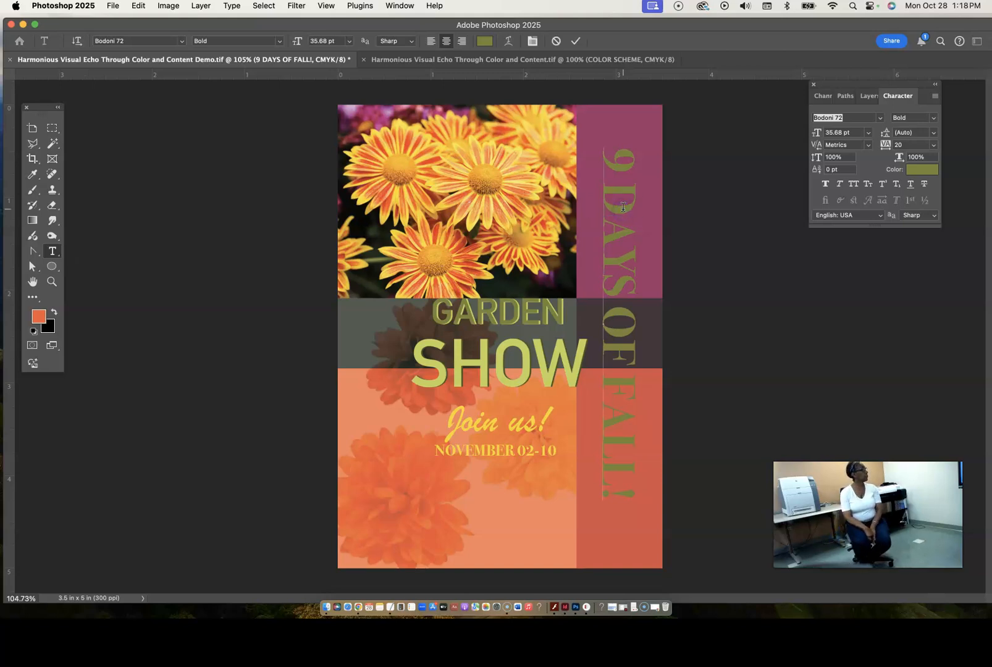
left_click_drag(815, 133, 823, 134)
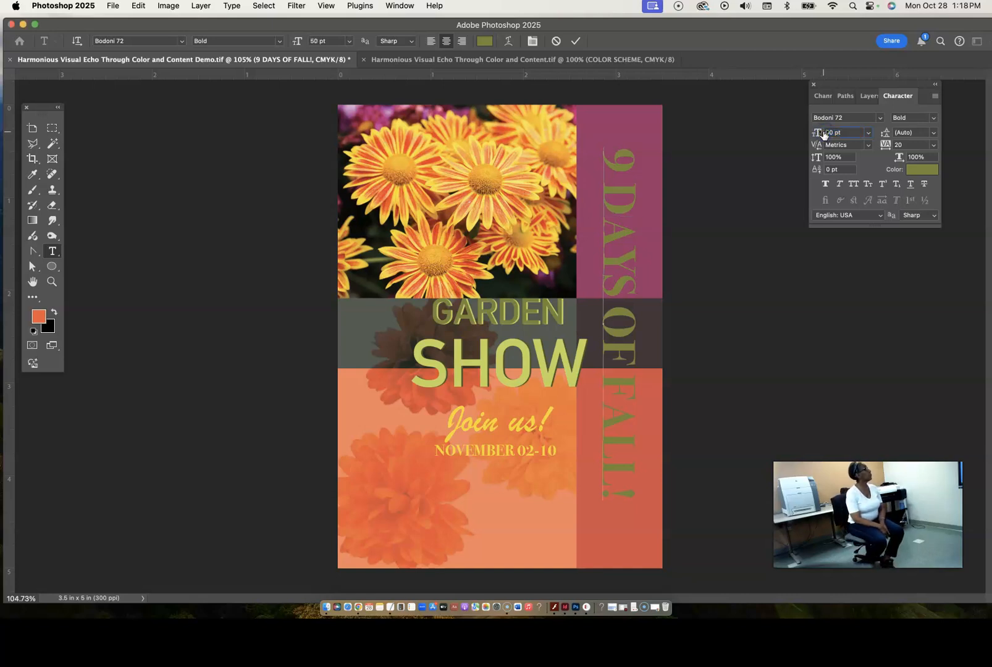
triple_click(622, 165)
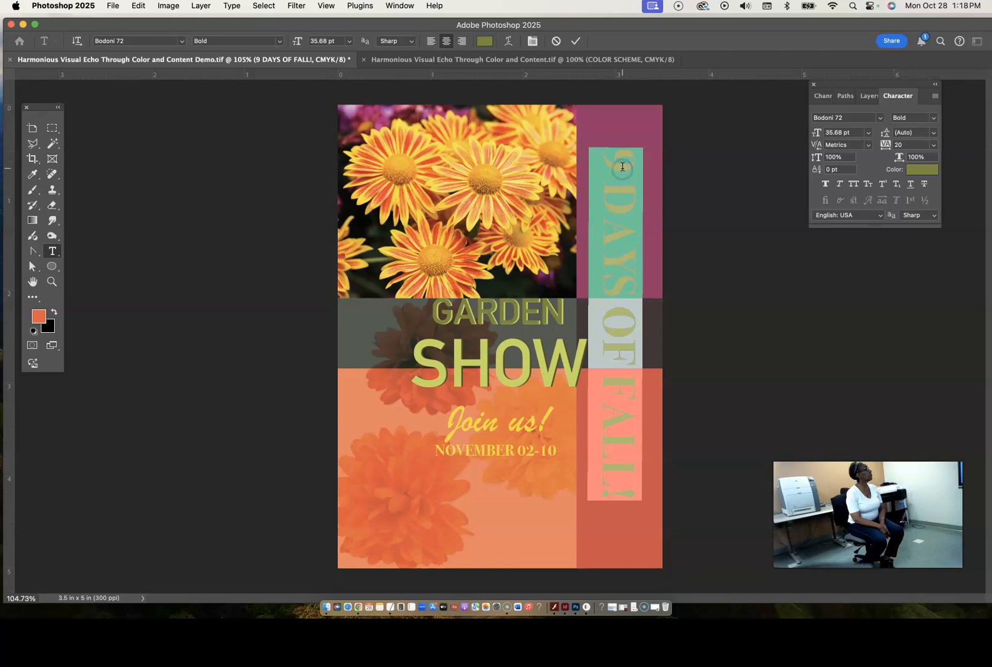
left_click_drag(820, 133, 818, 133)
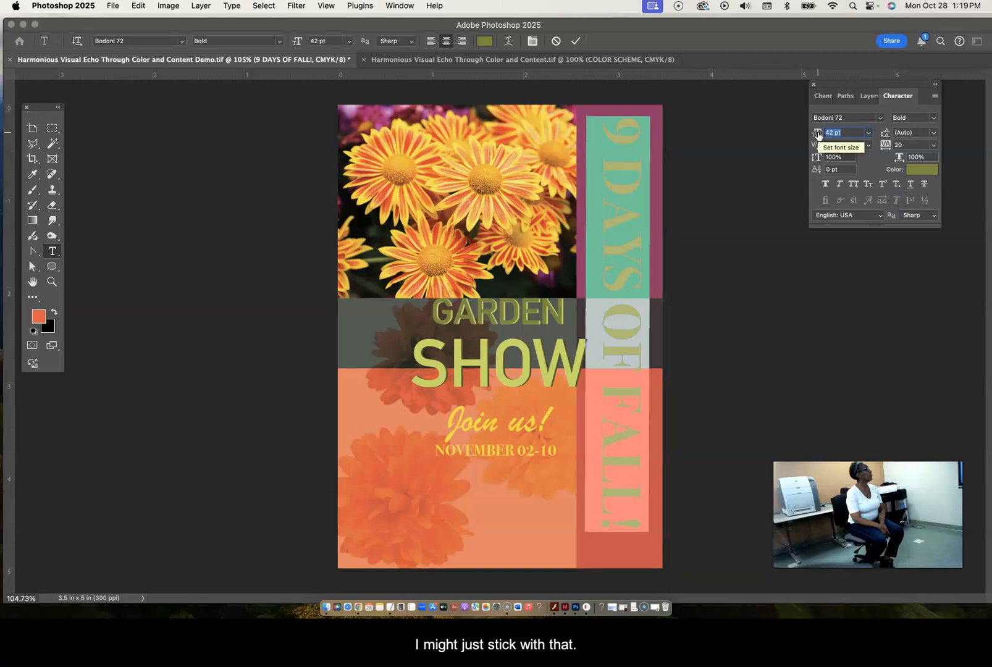
key("Return")
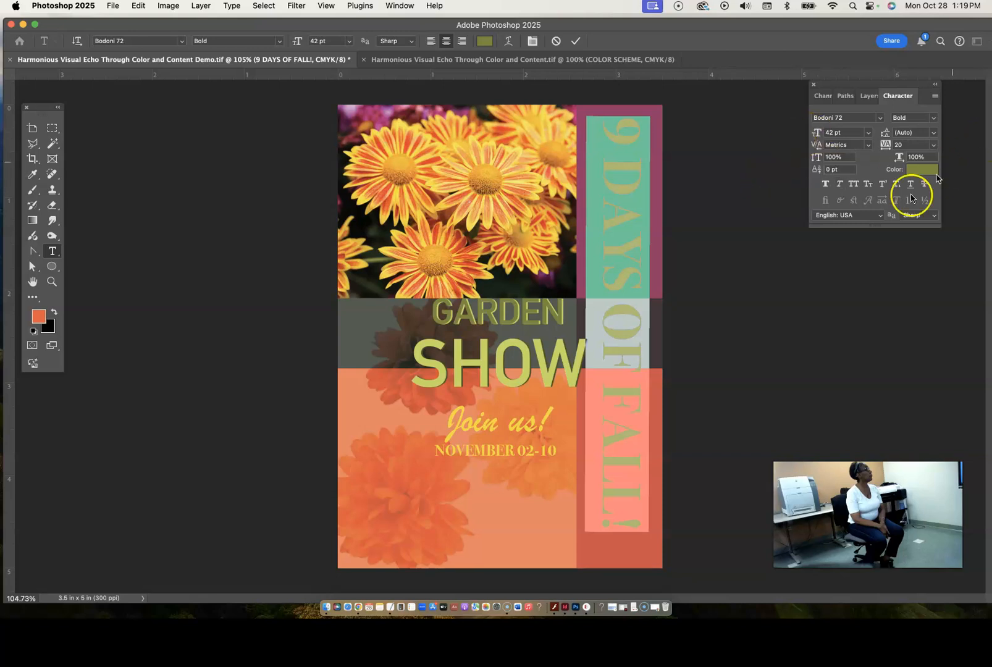
left_click(796, 264)
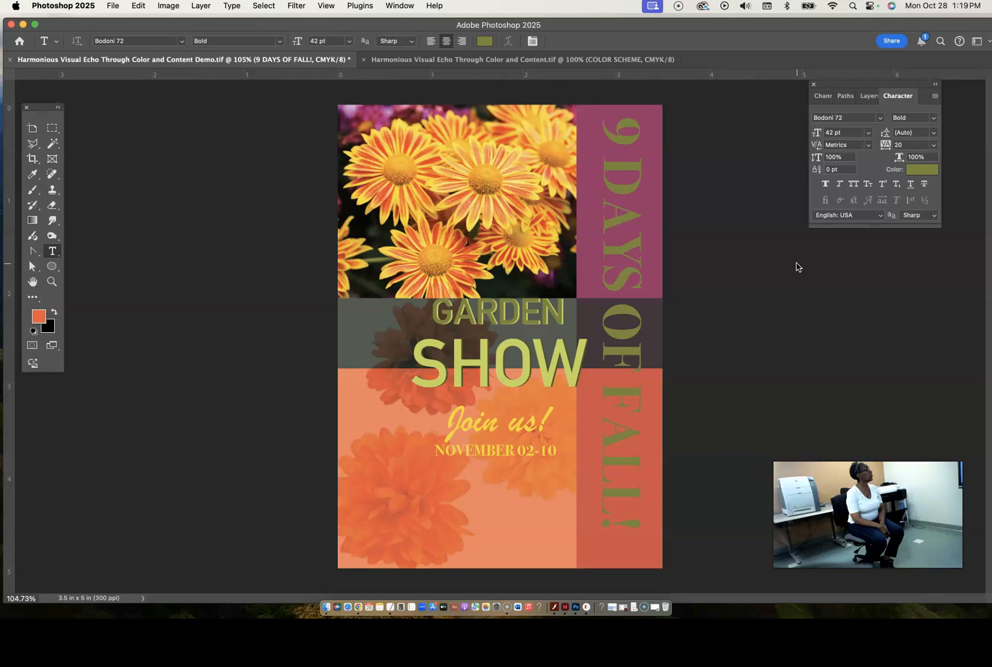
- Nudge the vertical "9 DAYS OF FALL!" text slightly upward within the magenta strip using the Move tool
left_click(624, 246)
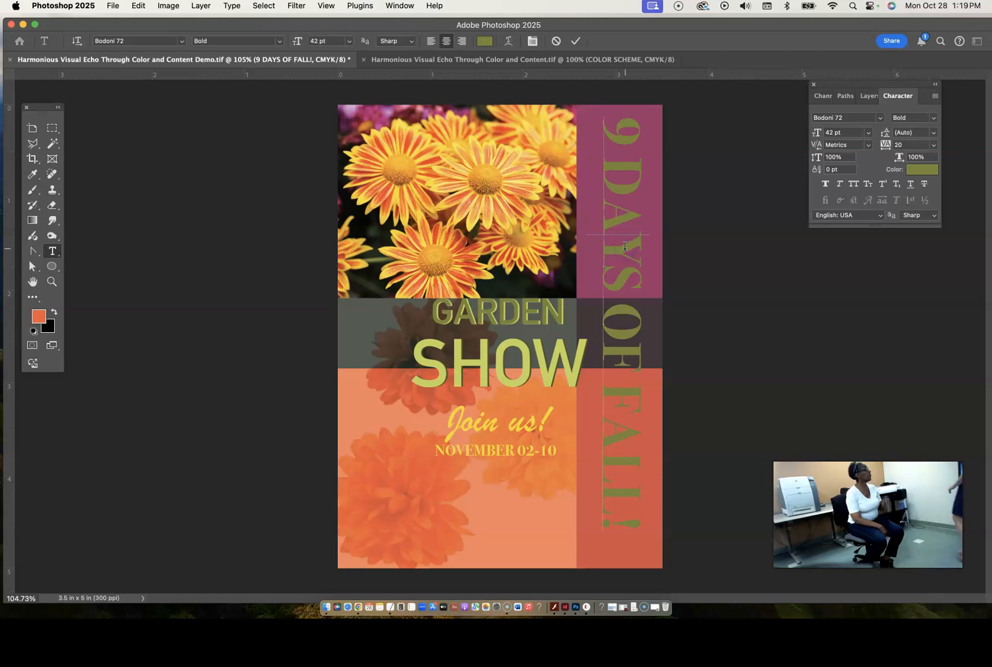
left_click(32, 298)
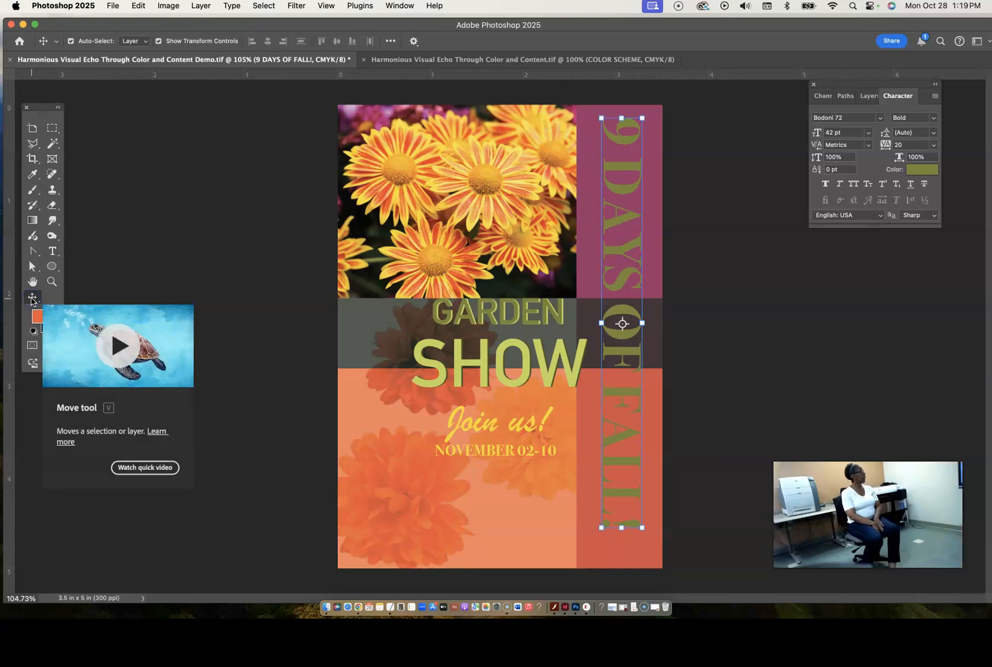
left_click(716, 340)
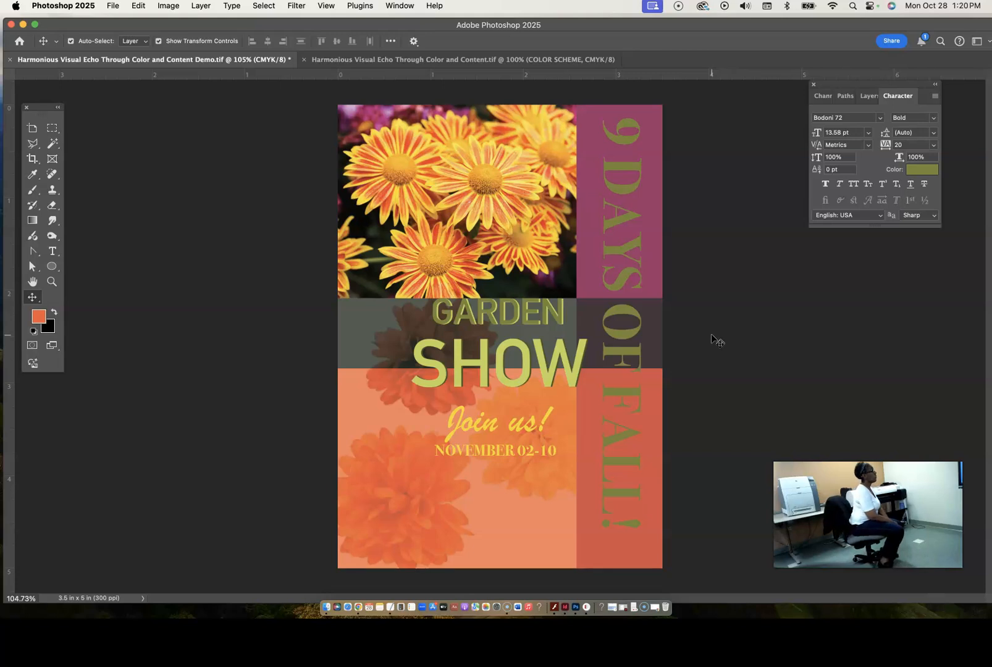
left_click(625, 218)
left_click_drag(618, 219, 619, 217)
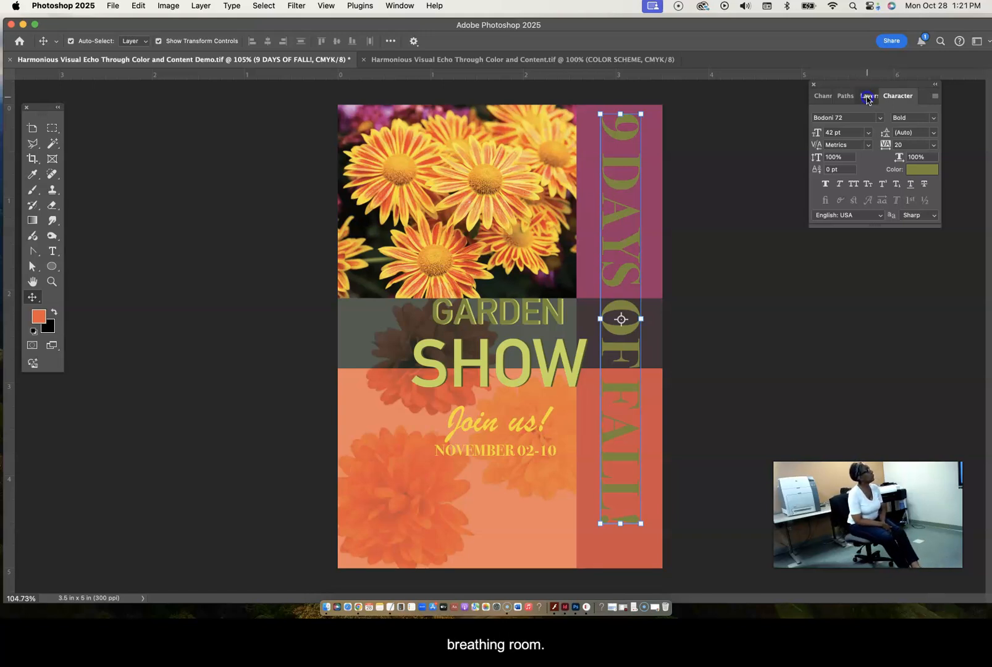
- Collapse the type group, expand and unlock the screens group, and select the dark green screen layer
left_click(867, 97)
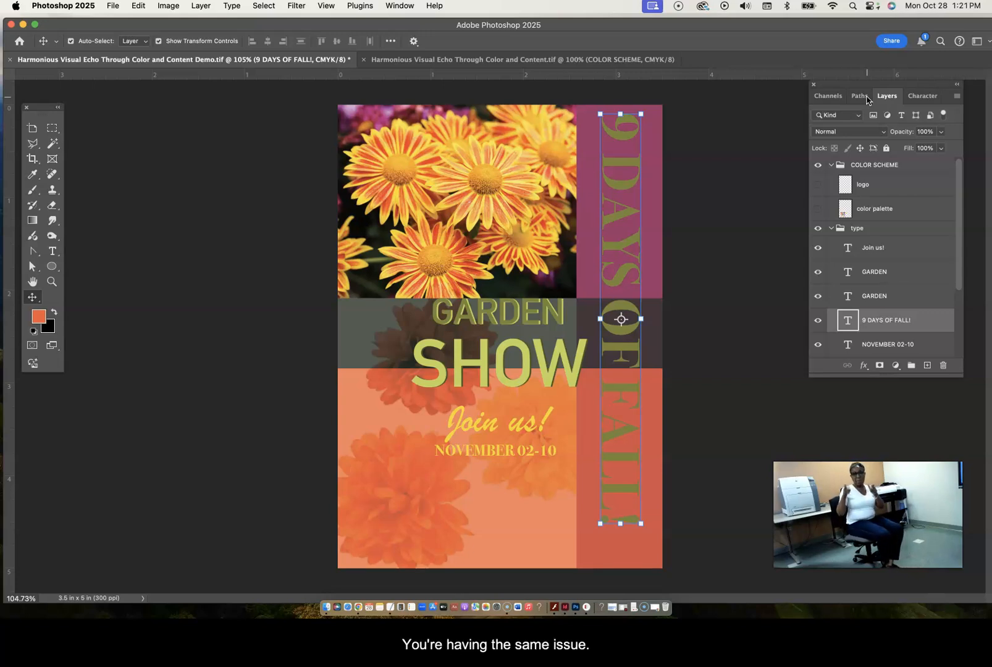
left_click(840, 230)
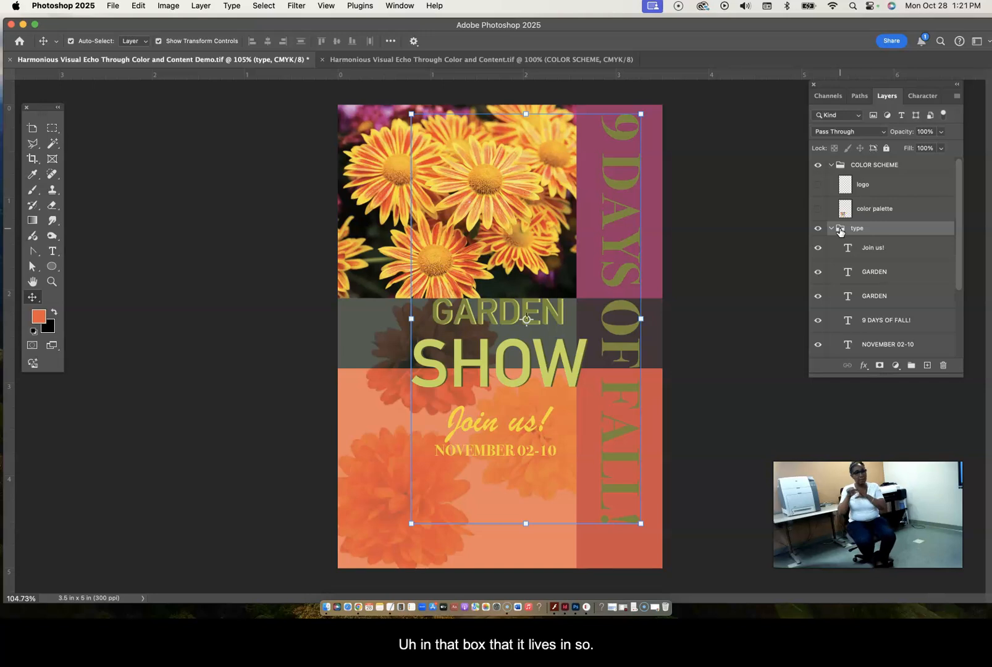
left_click(836, 231)
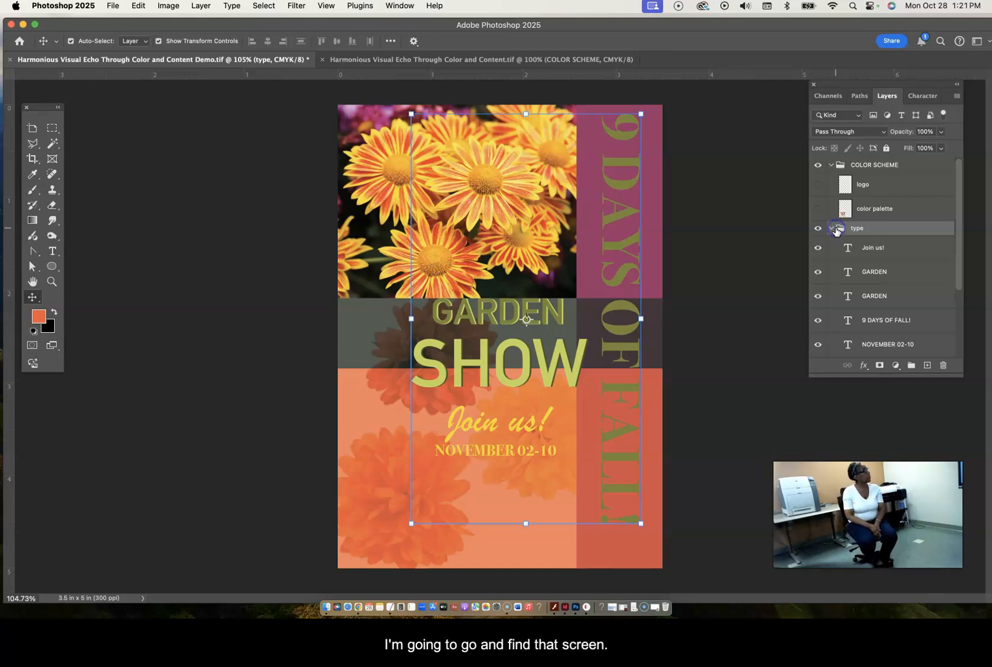
left_click(839, 232)
left_click(833, 230)
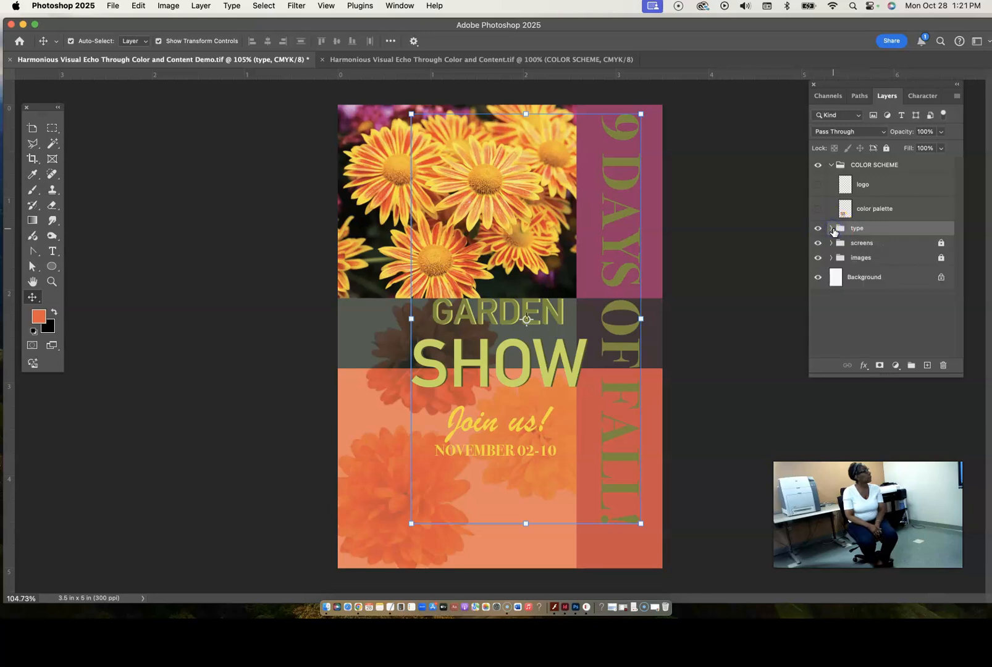
left_click(830, 245)
left_click(831, 244)
left_click(941, 243)
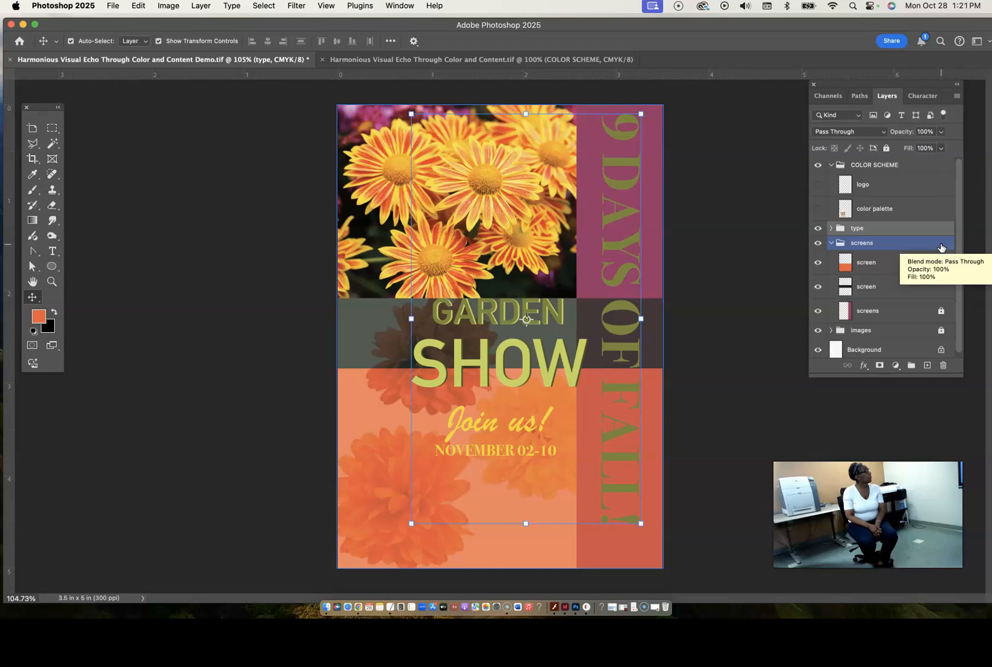
left_click(897, 288)
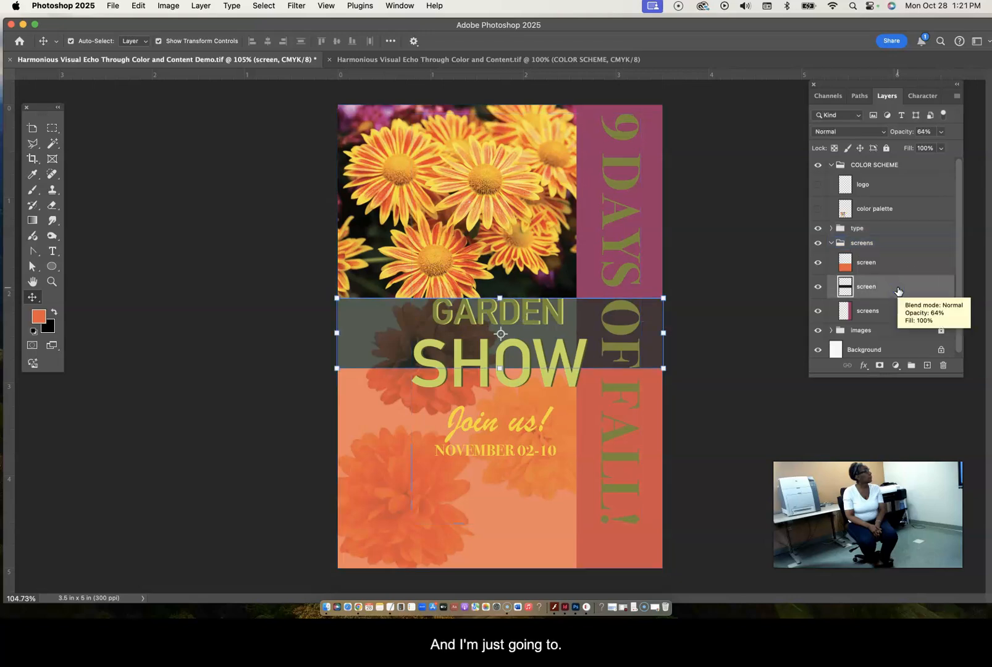
- Scale the dark green screen proportionally to about 109.64% from its top-centre reference point, extending it downward, and deselect it
left_click_drag(501, 333, 500, 298)
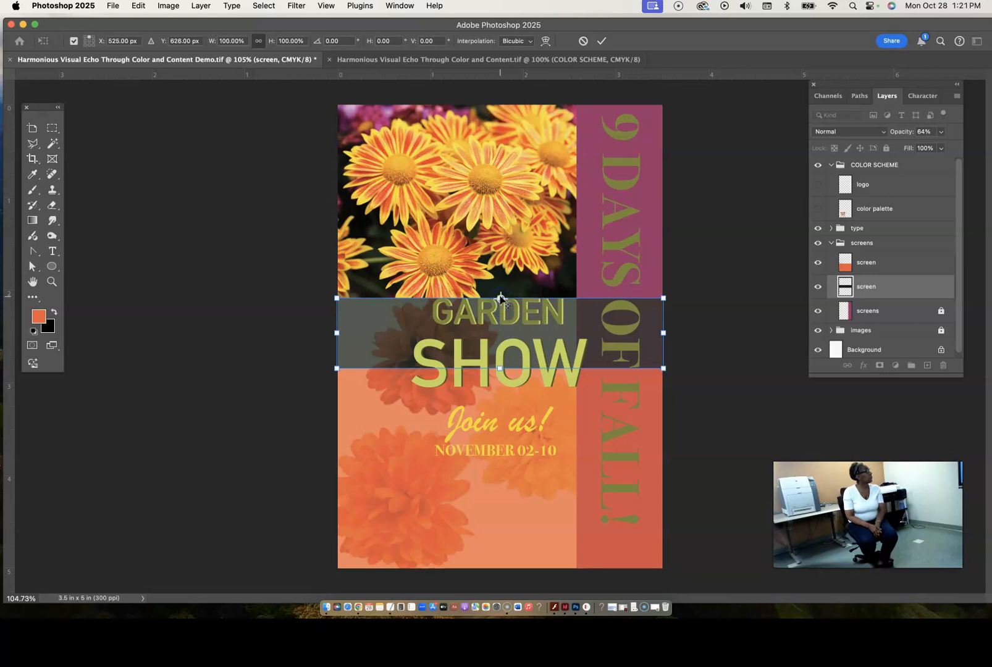
left_click_drag(500, 368, 500, 374)
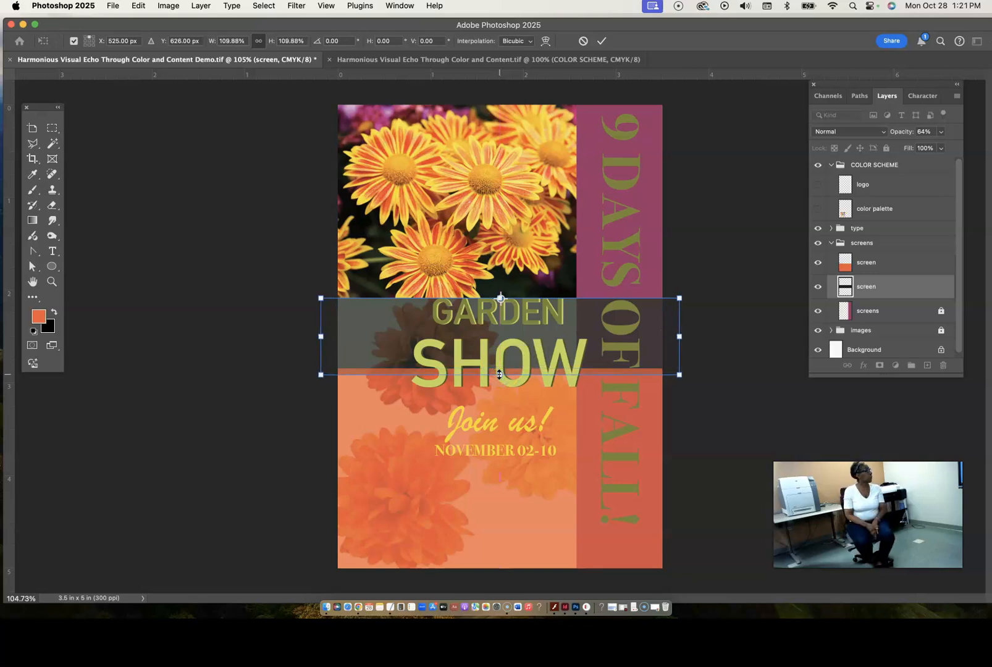
left_click_drag(499, 375, 499, 375)
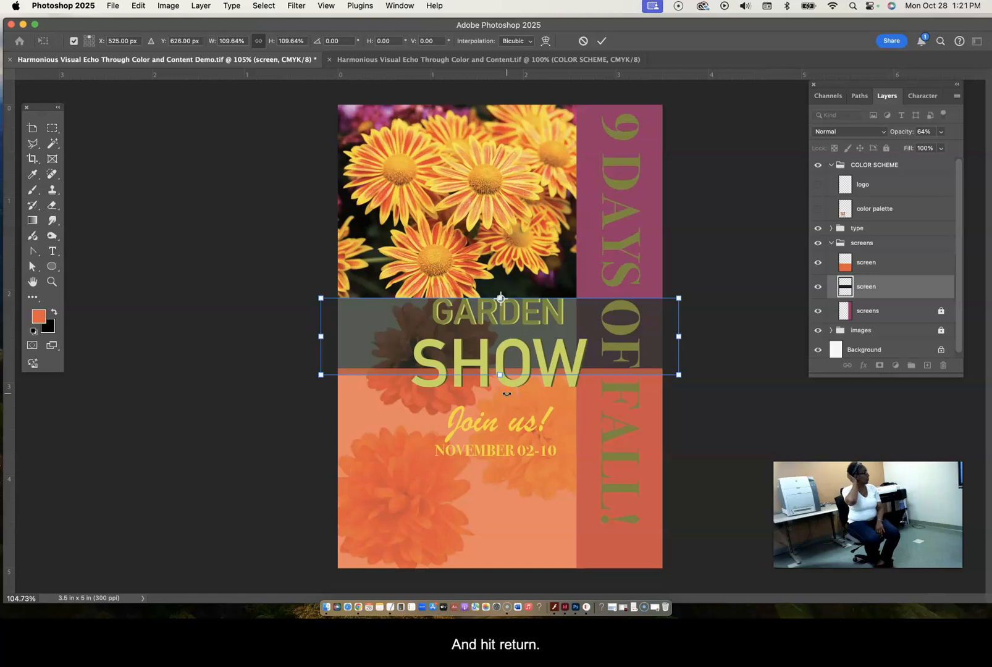
key("Return")
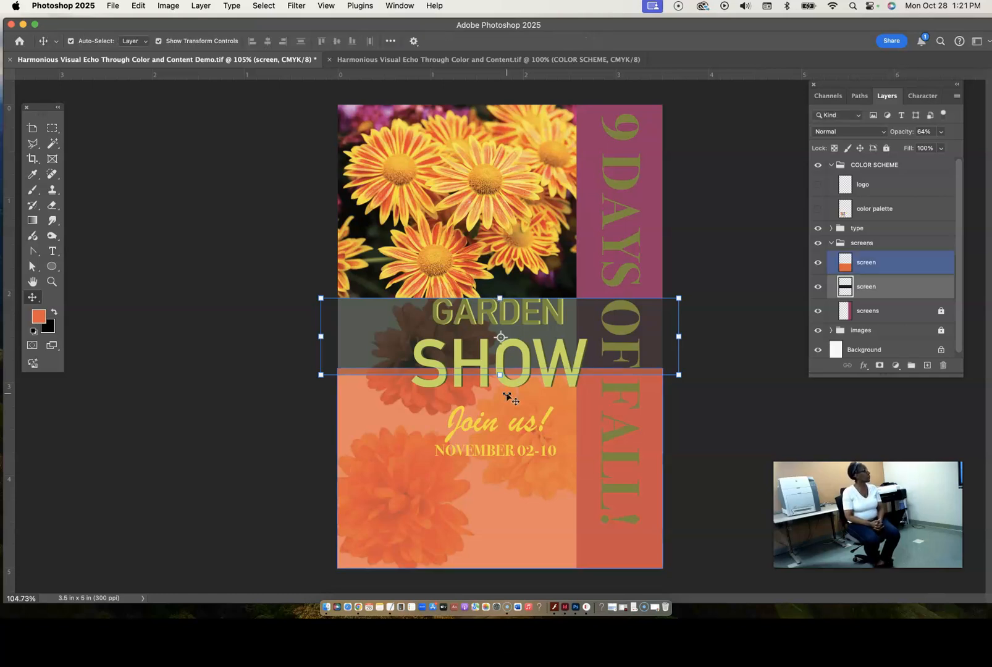
left_click(719, 395)
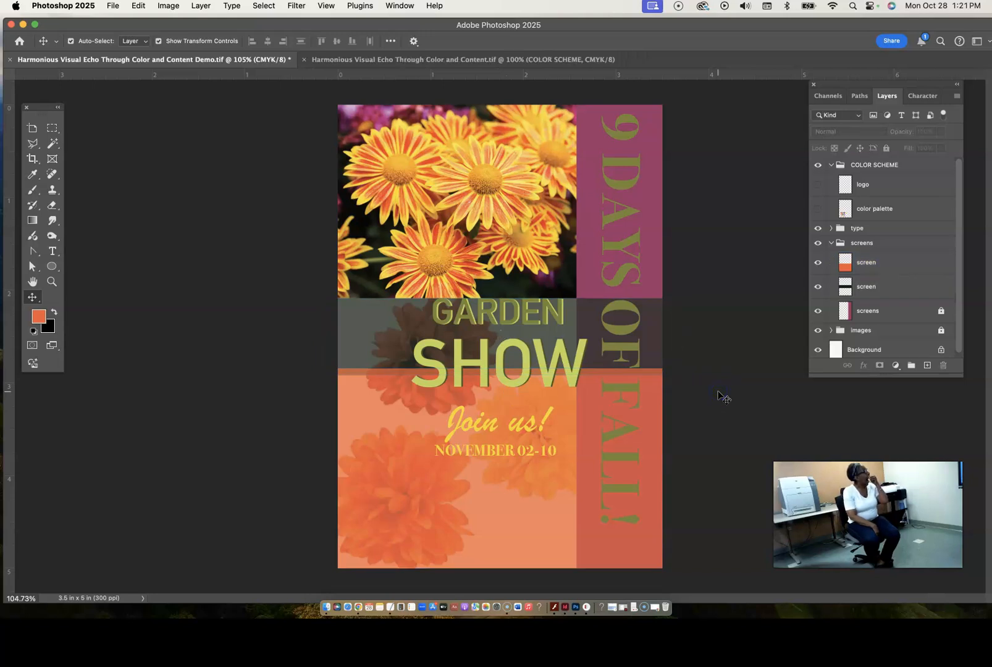
- Scale the orange screen proportionally to about 96.60% from its bottom-centre reference point, lowering its upper edge to the dark green screen's lower edge
left_click(536, 396)
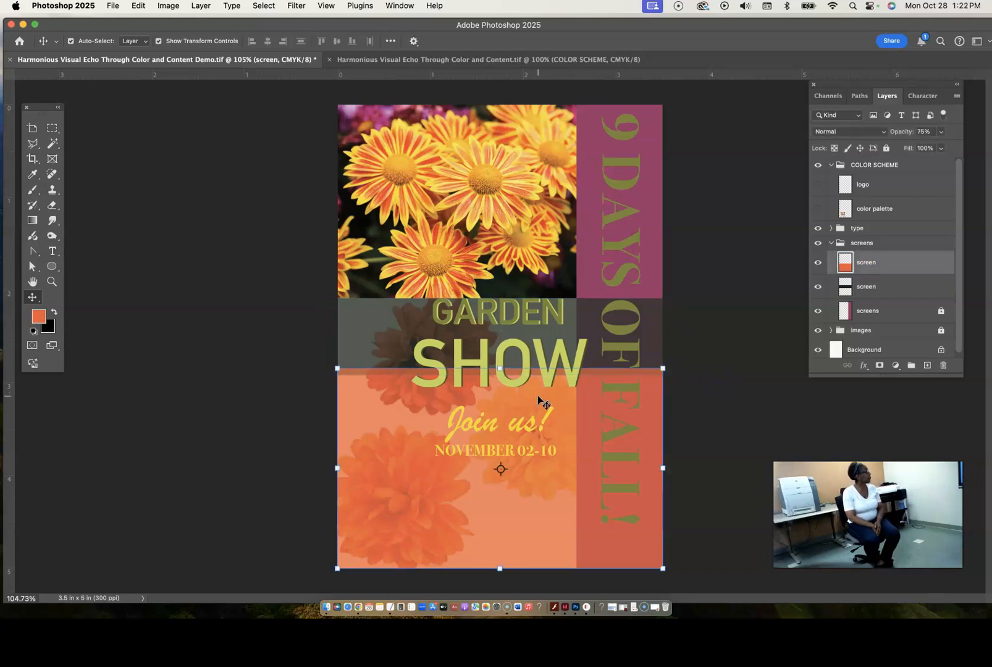
left_click_drag(501, 468, 501, 568)
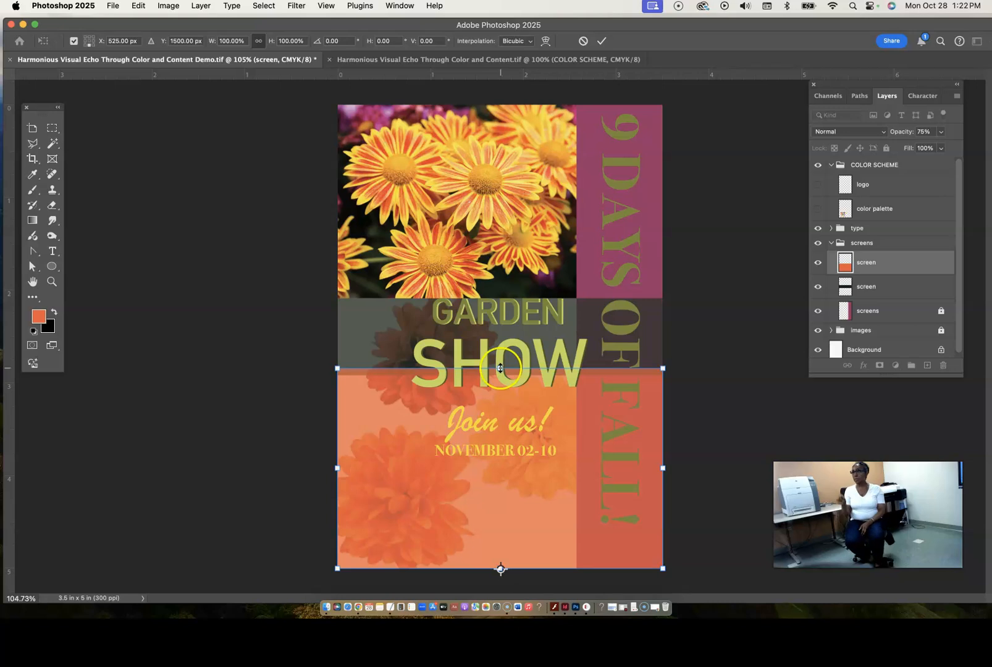
left_click_drag(499, 368, 499, 373)
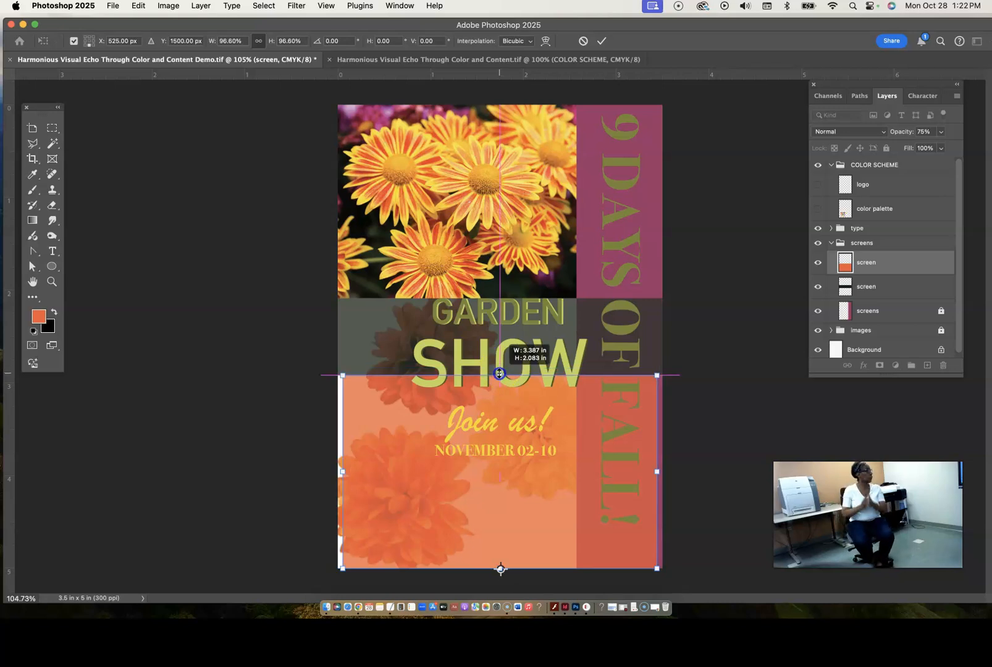
left_click_drag(499, 373, 499, 374)
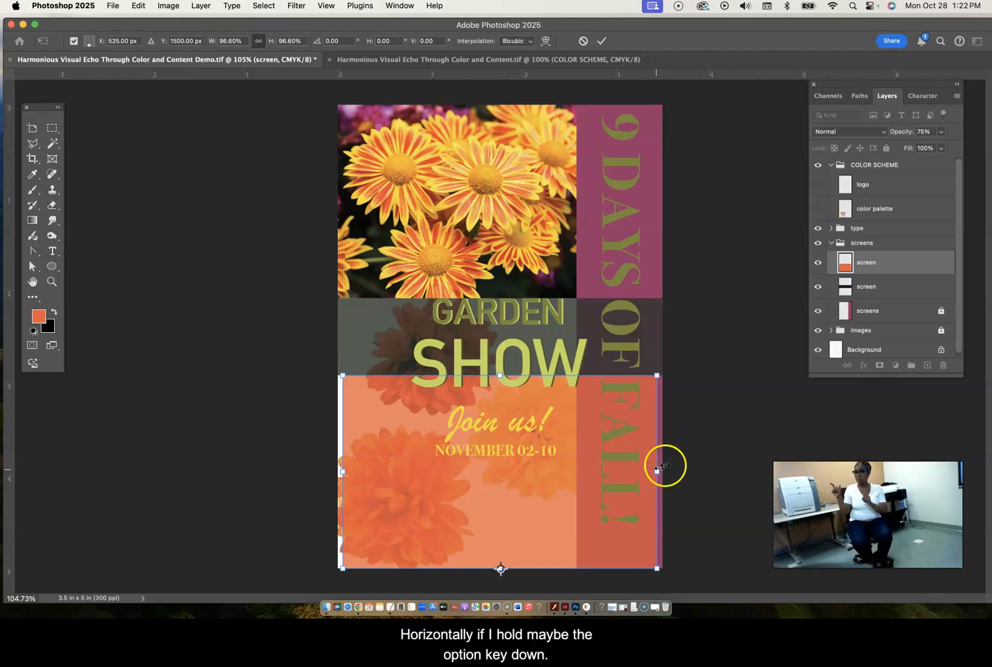
- Stretch both sides of the orange screen out to the poster's edges, to about 99.81% width while keeping the height
left_click_drag(657, 469, 662, 471)
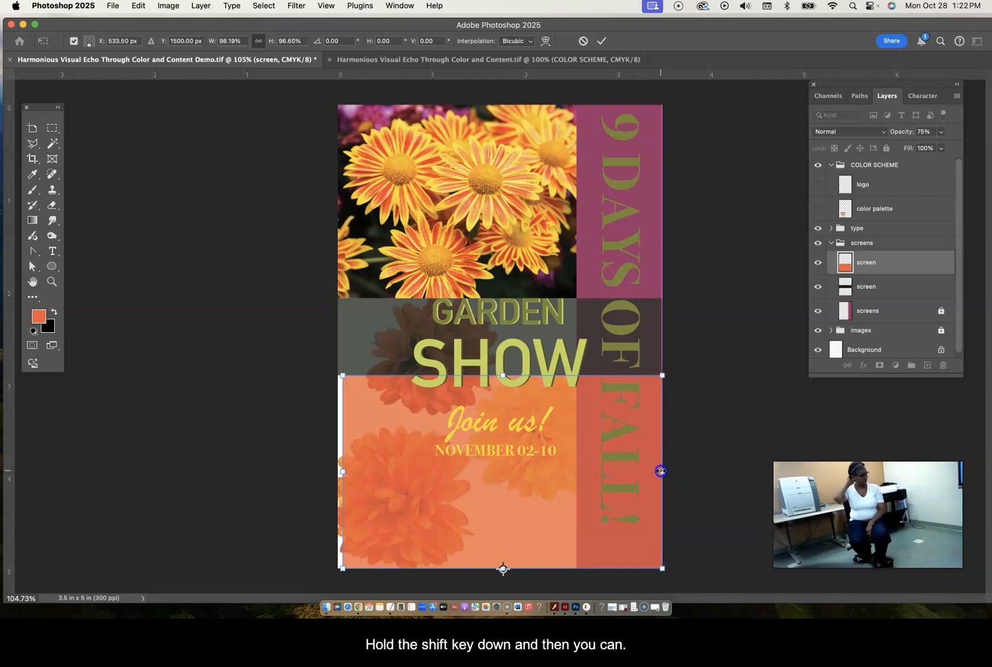
left_click_drag(343, 471, 338, 471)
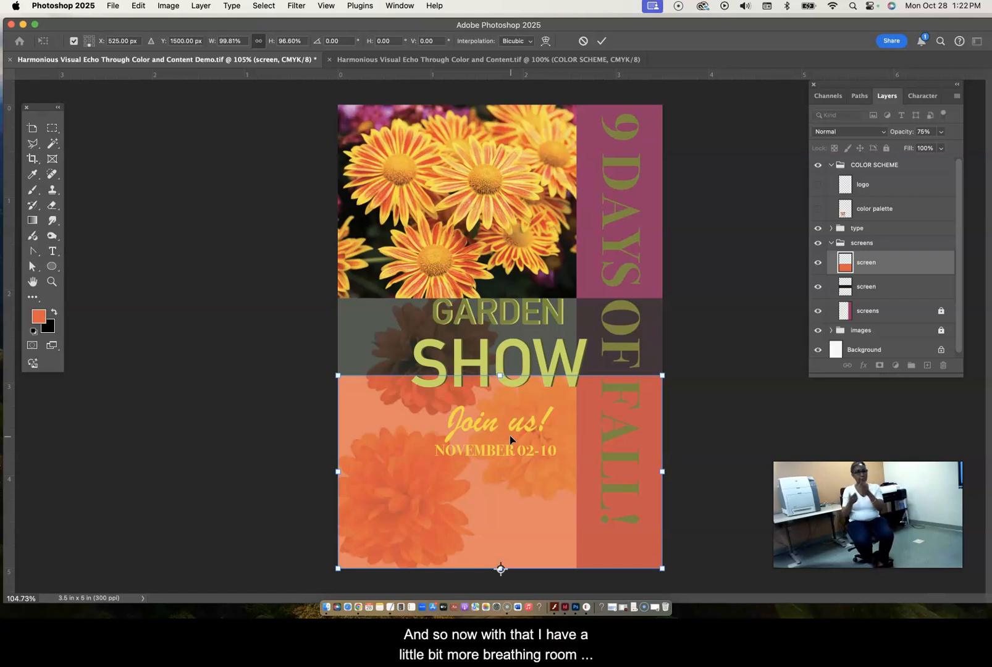
left_click(527, 433)
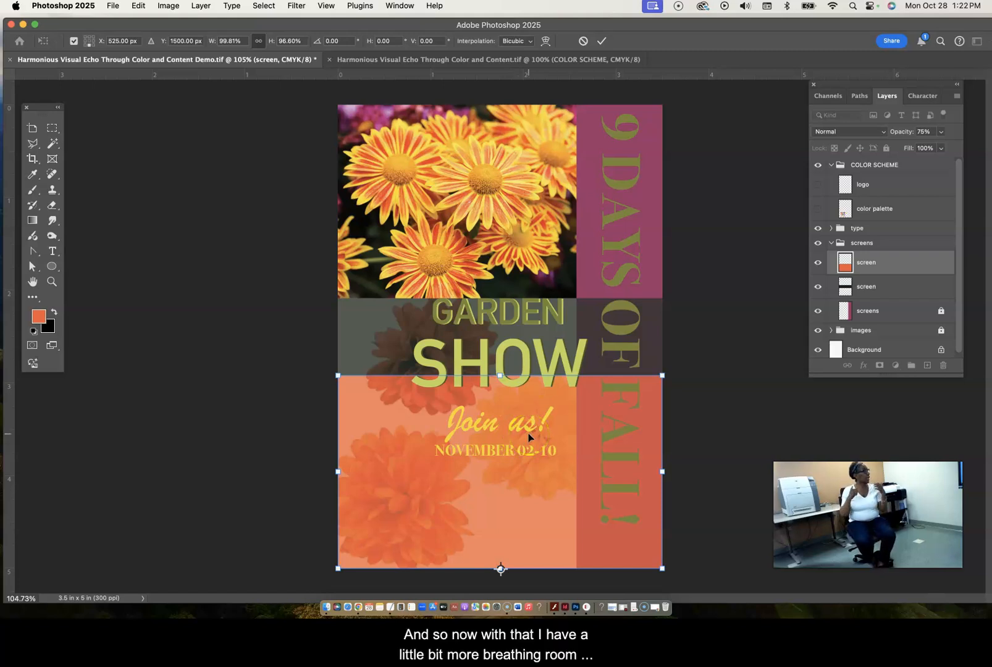
- Select the vertical "9 DAYS OF FALL!" text and shift it slightly down within the magenta strip, fine-tuning its height with small upward nudges
left_click(621, 210)
left_click(621, 210)
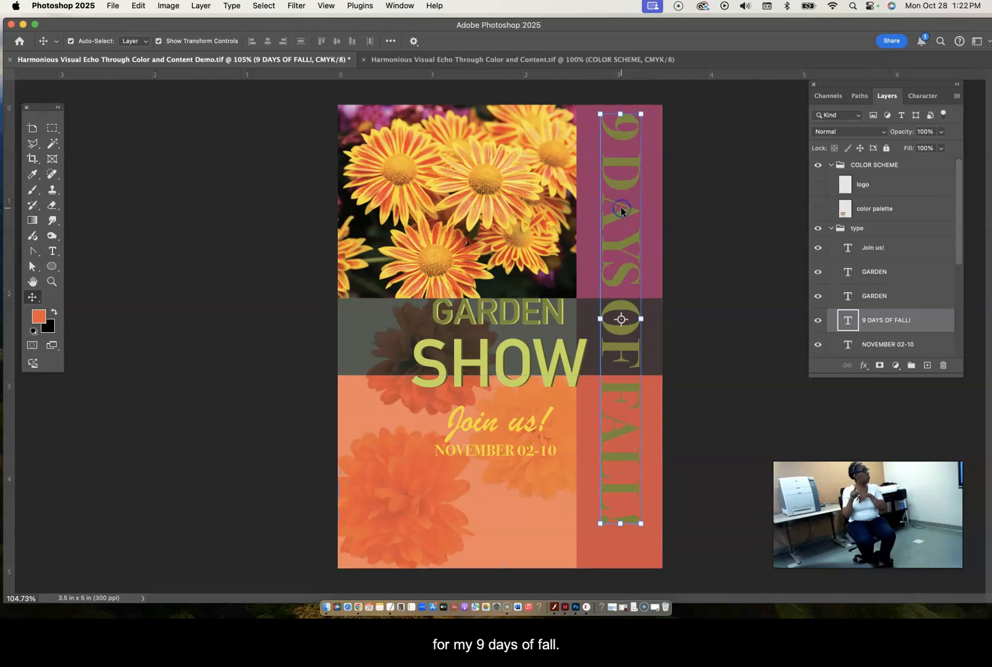
mouse_move(625, 163)
left_mouse_down()
mouse_move(625, 176)
mouse_move(624, 165)
left_mouse_up()
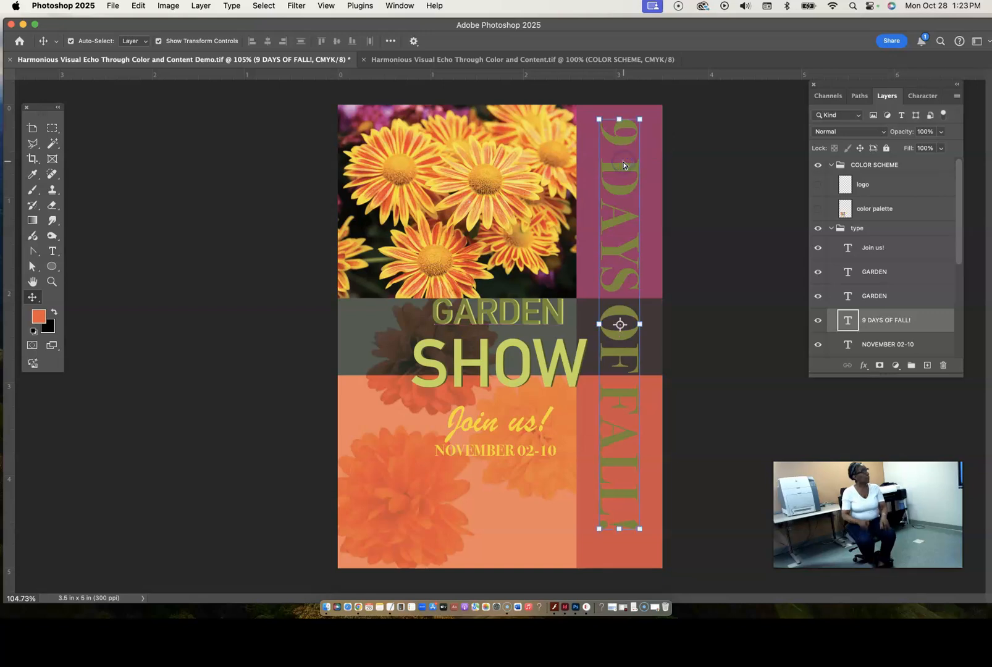
key("Up")
key("Up")
key("Up")
key("Up")
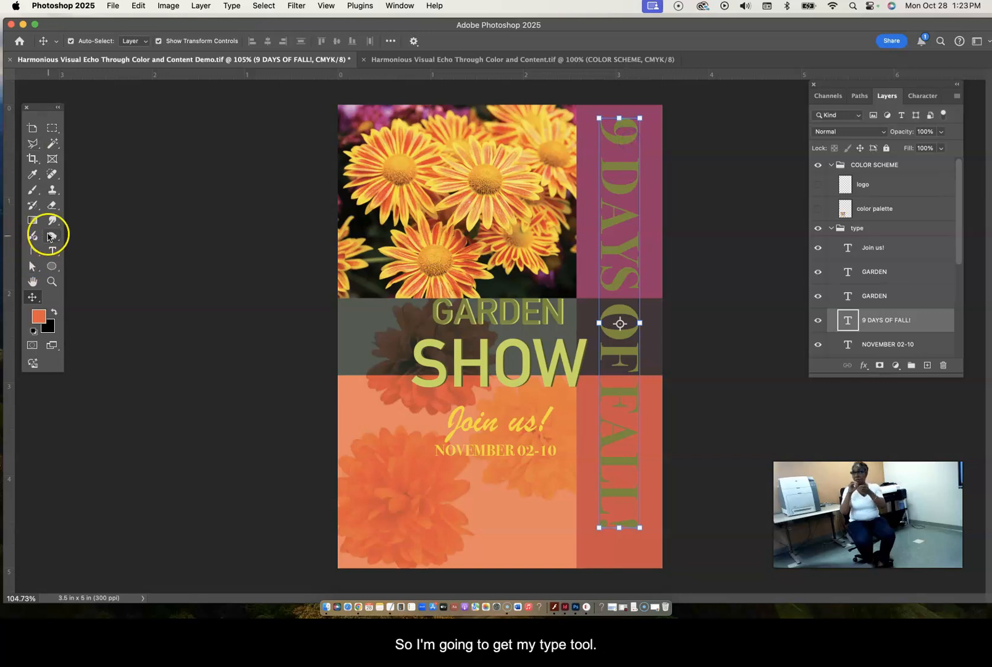
- Enlarge only the "9" of the vertical text to 56 pt, commit the edit, and move the text slightly up
left_click(52, 252)
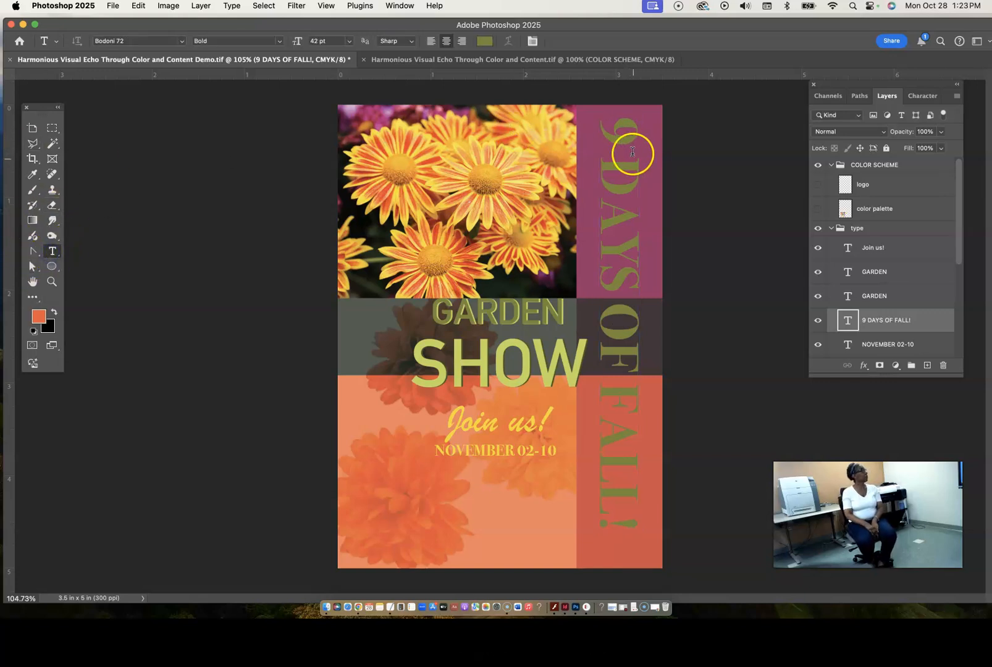
left_click_drag(633, 150, 625, 133)
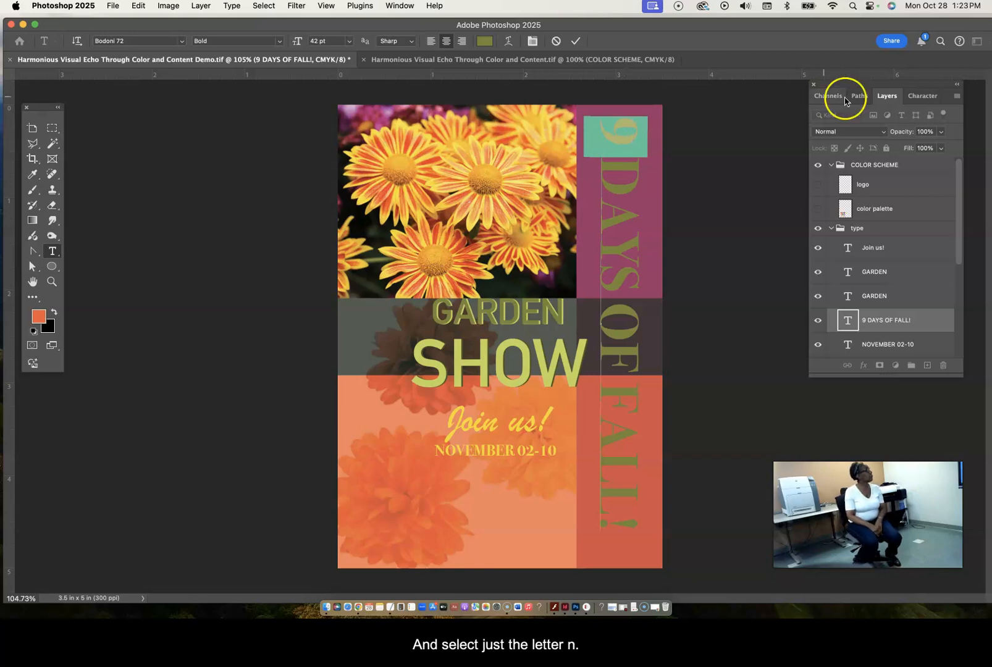
left_click(920, 98)
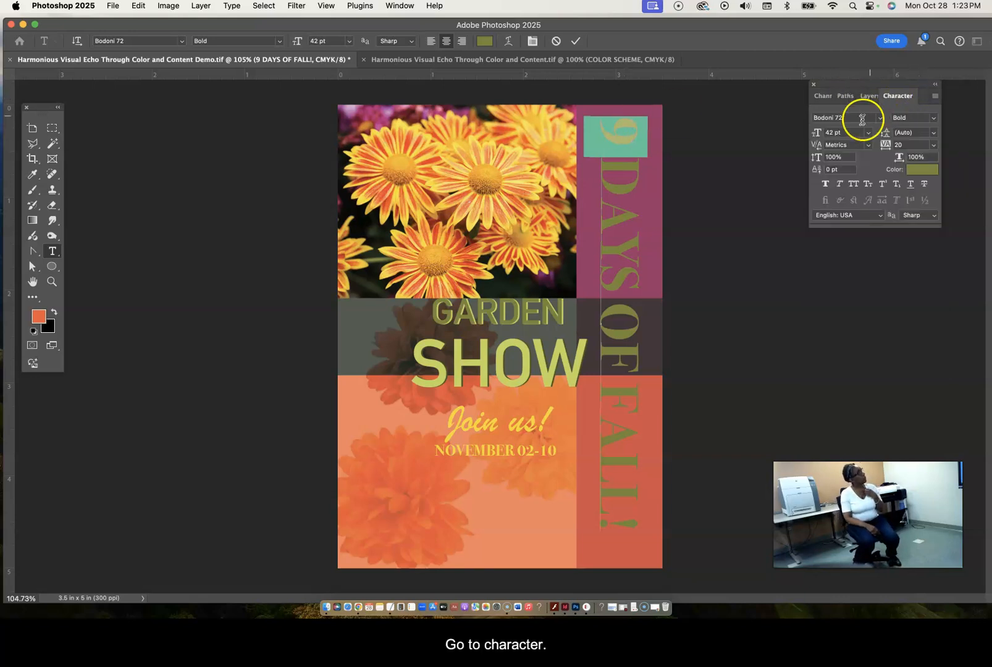
left_click_drag(816, 133, 824, 133)
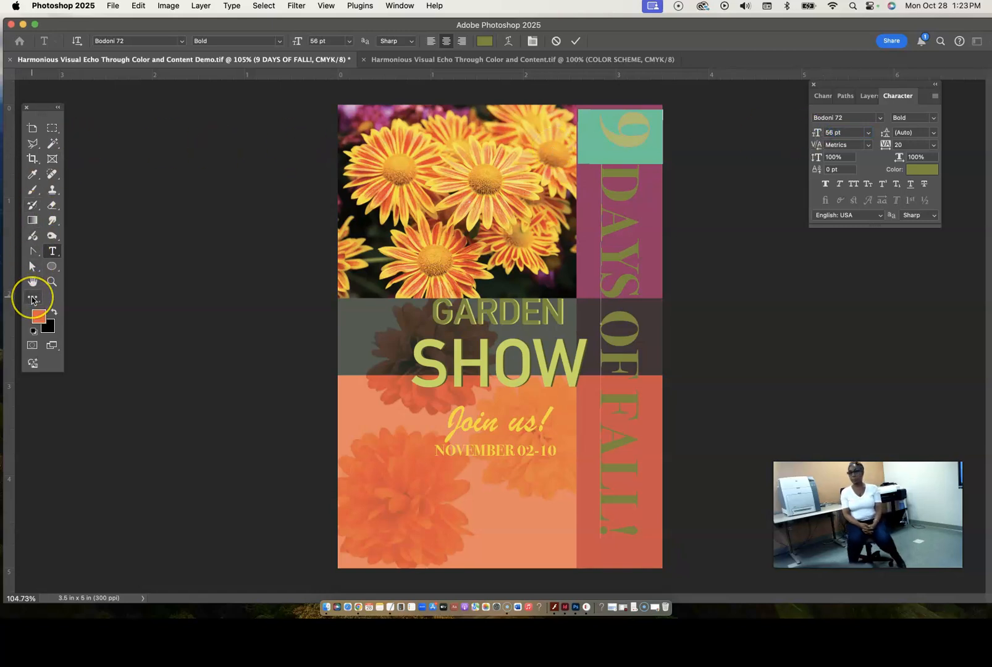
key("Return")
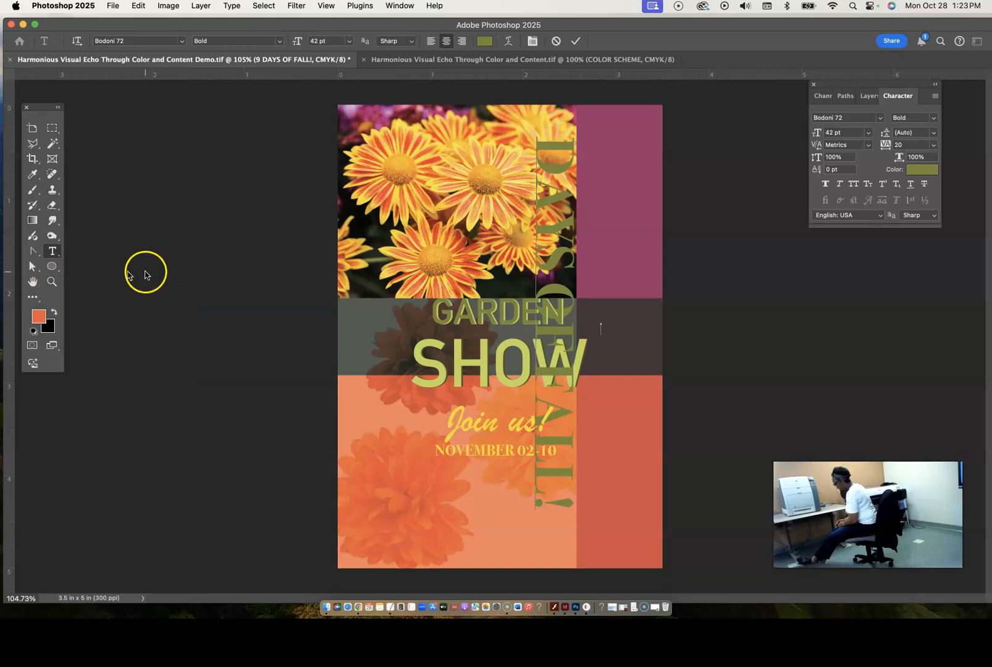
key("super+z")
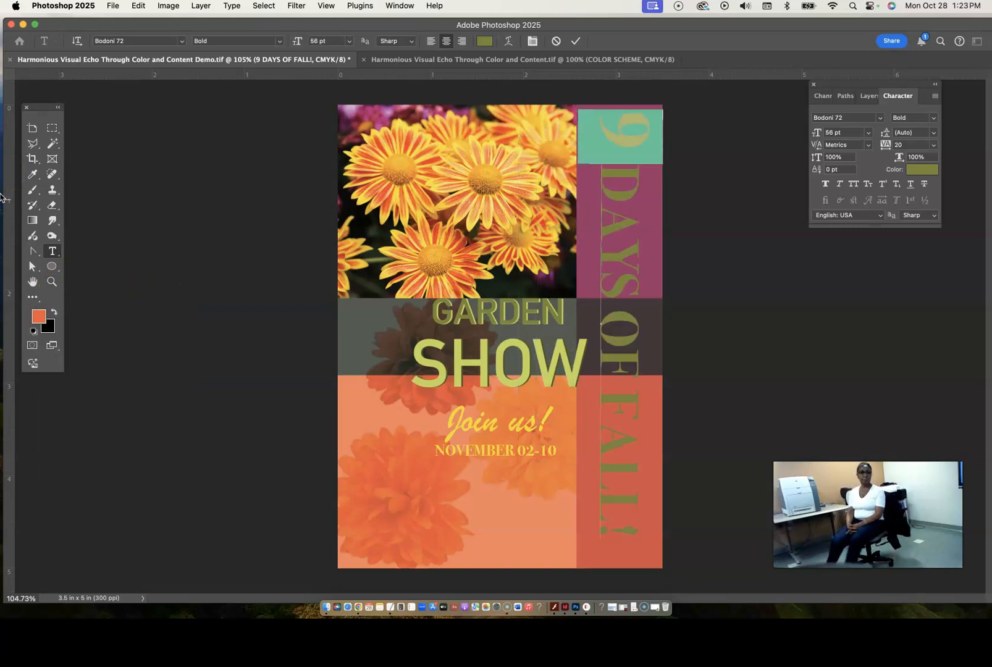
left_click(33, 297)
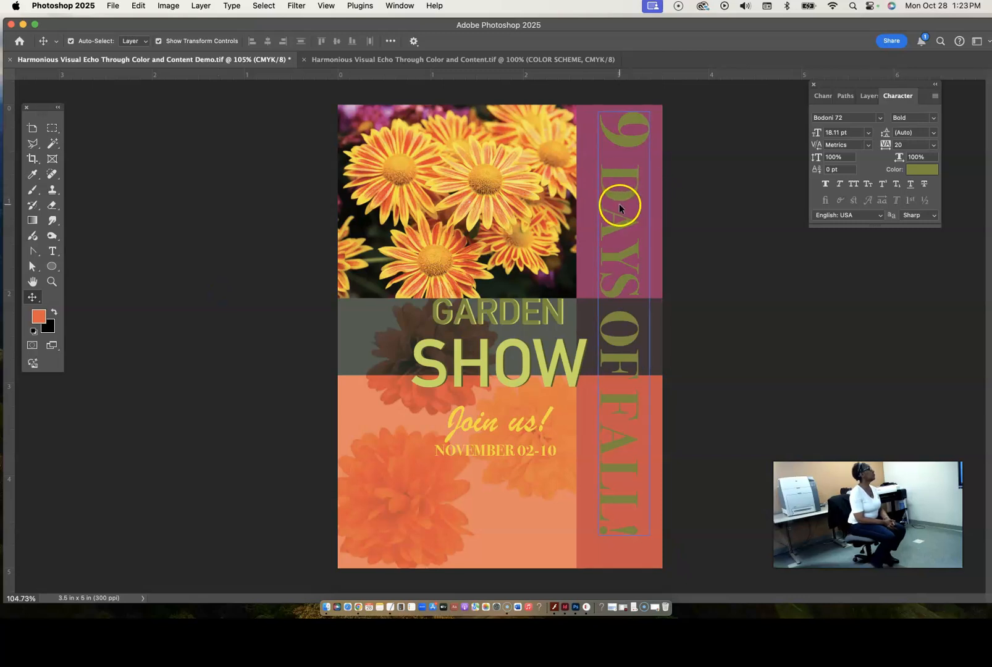
left_click_drag(619, 206, 618, 202)
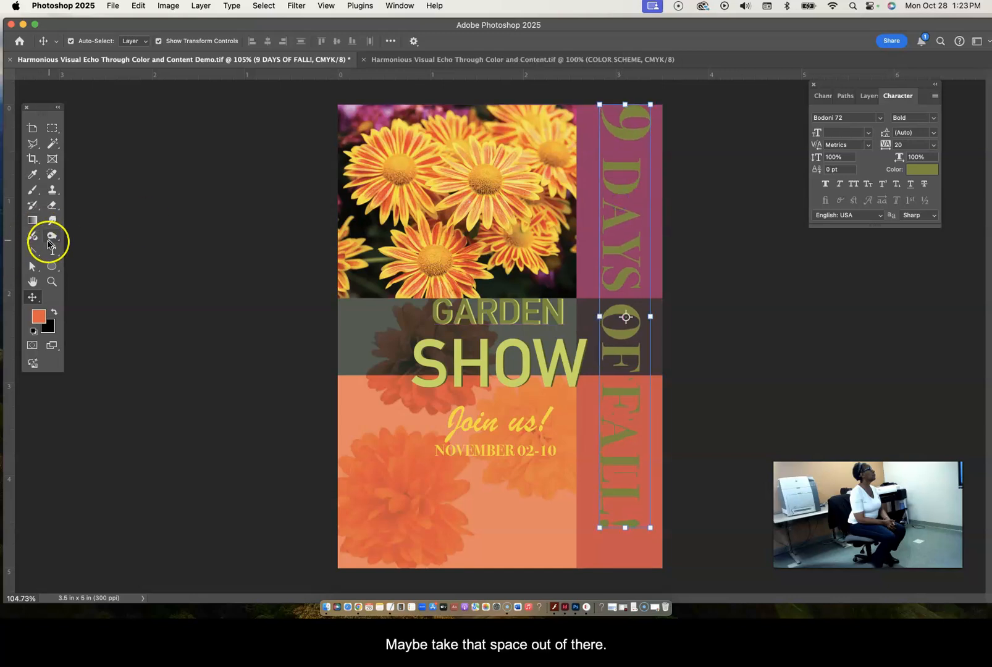
- Try to close the gap after the "9" in the vertical text by deleting a character there
left_click(52, 251)
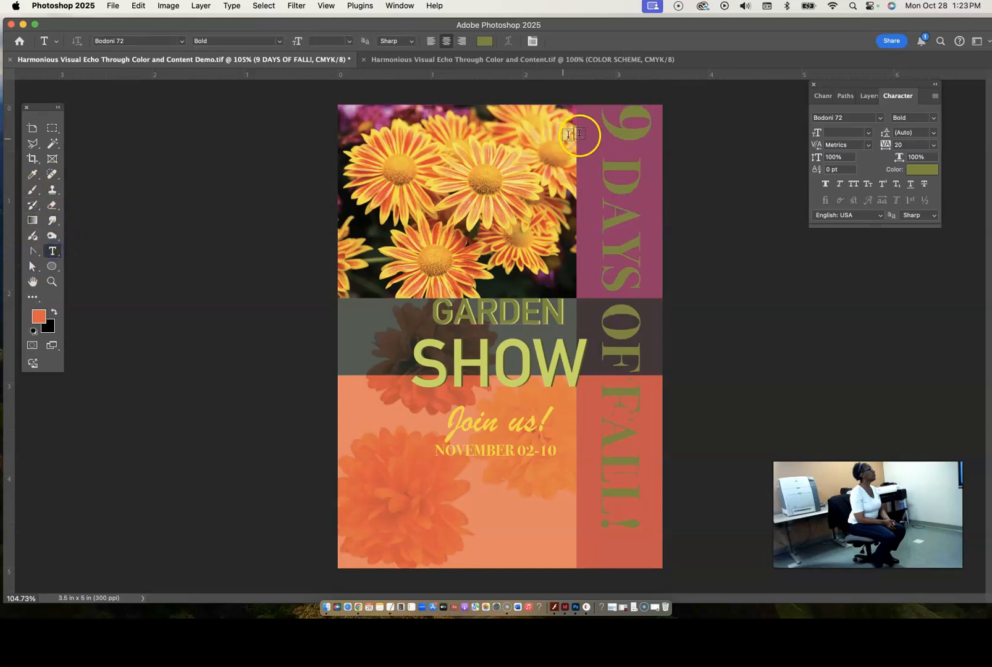
double_click(647, 135)
left_click(631, 137)
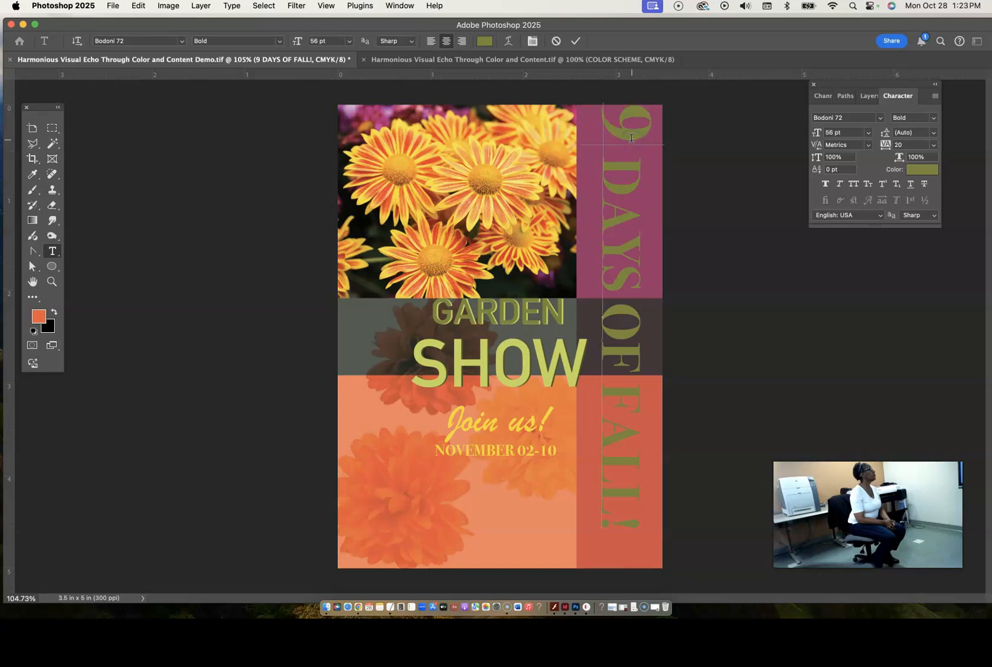
key("BackSpace")
type("9")
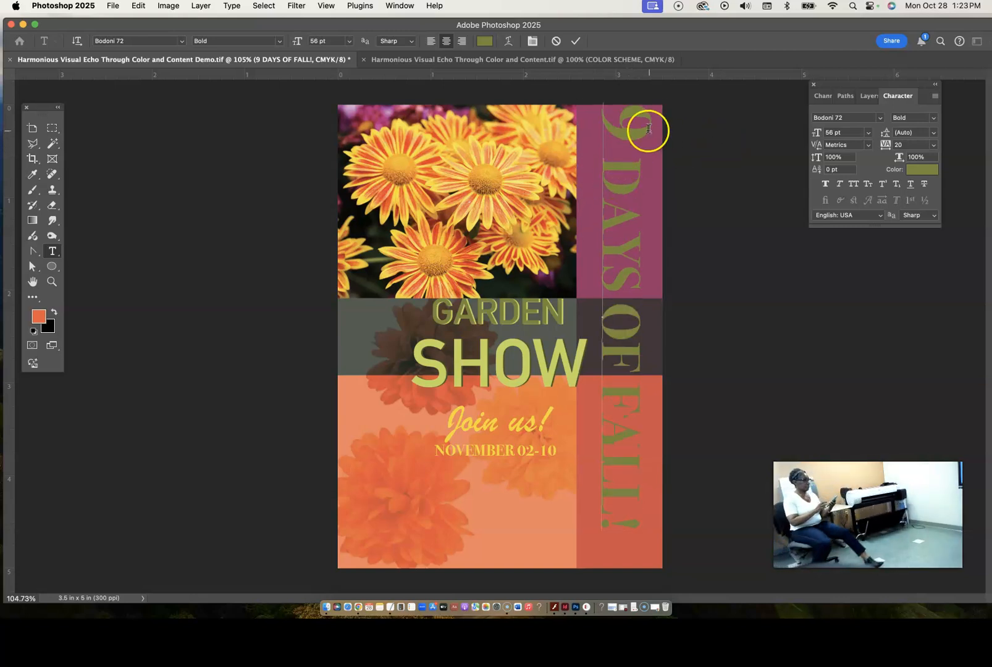
- Tighten the tracking of the "9 D" characters in the vertical text to -40
left_click_drag(620, 111, 622, 178)
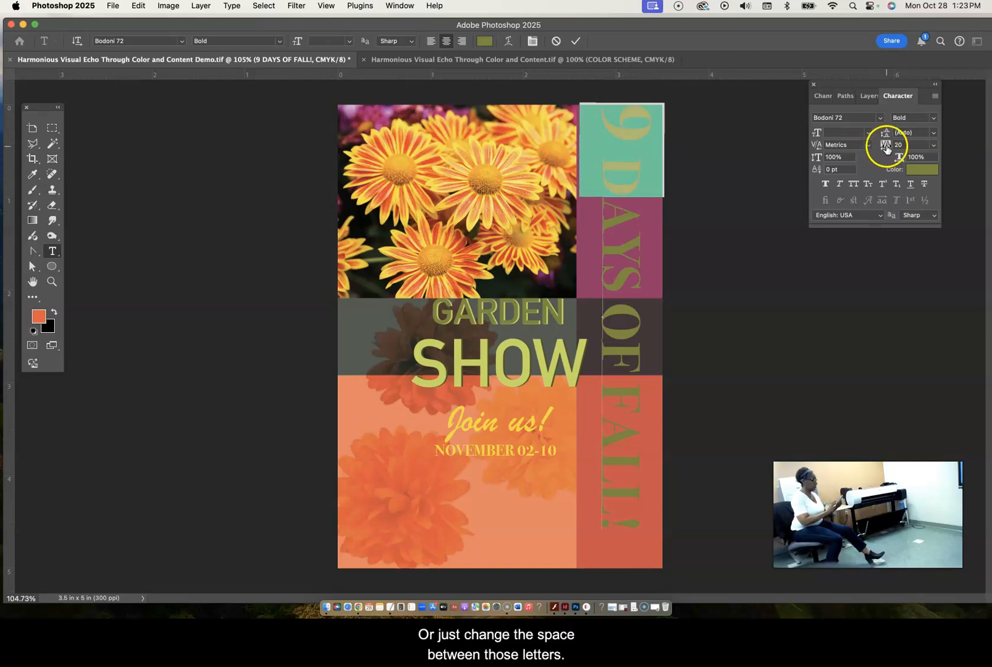
left_click_drag(886, 148, 885, 149)
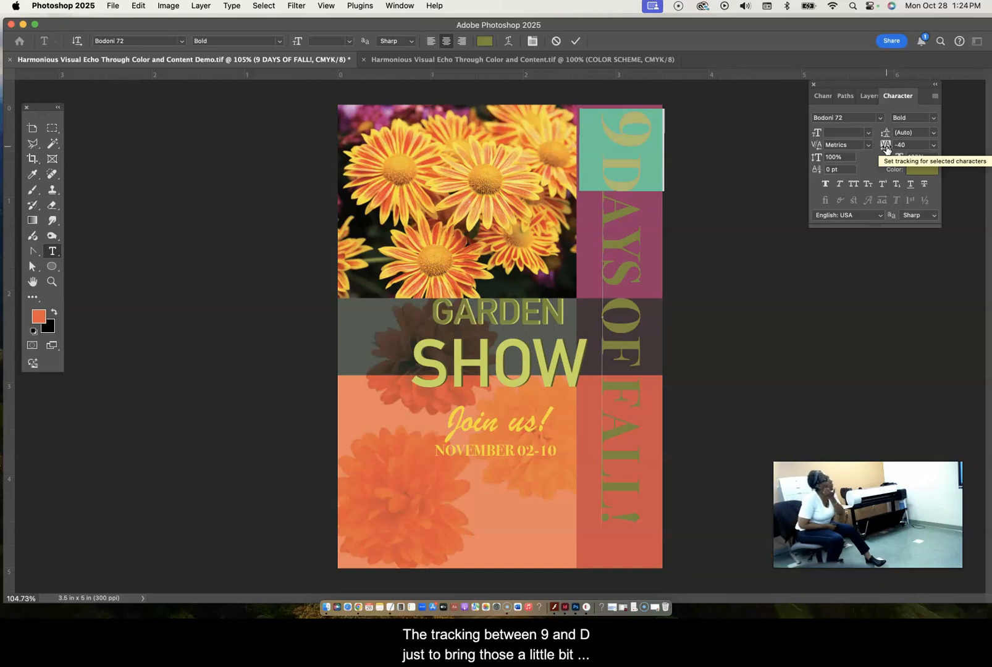
left_click(635, 152)
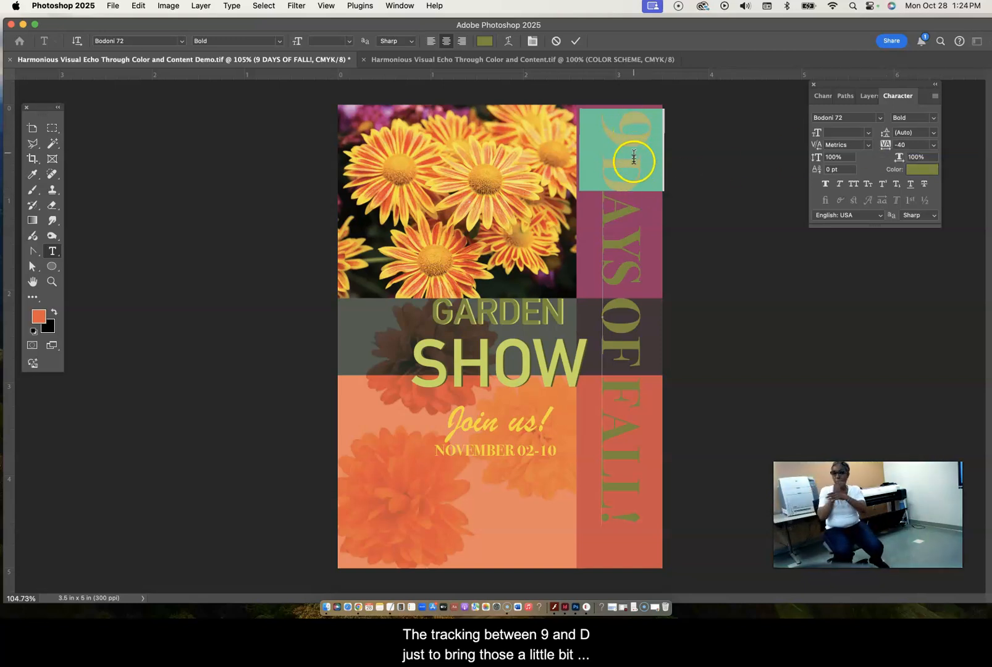
- Reposition the vertical "9 DAYS OF FALL!" text slightly lower in the magenta strip with the Move tool and deselect it
left_click(31, 297)
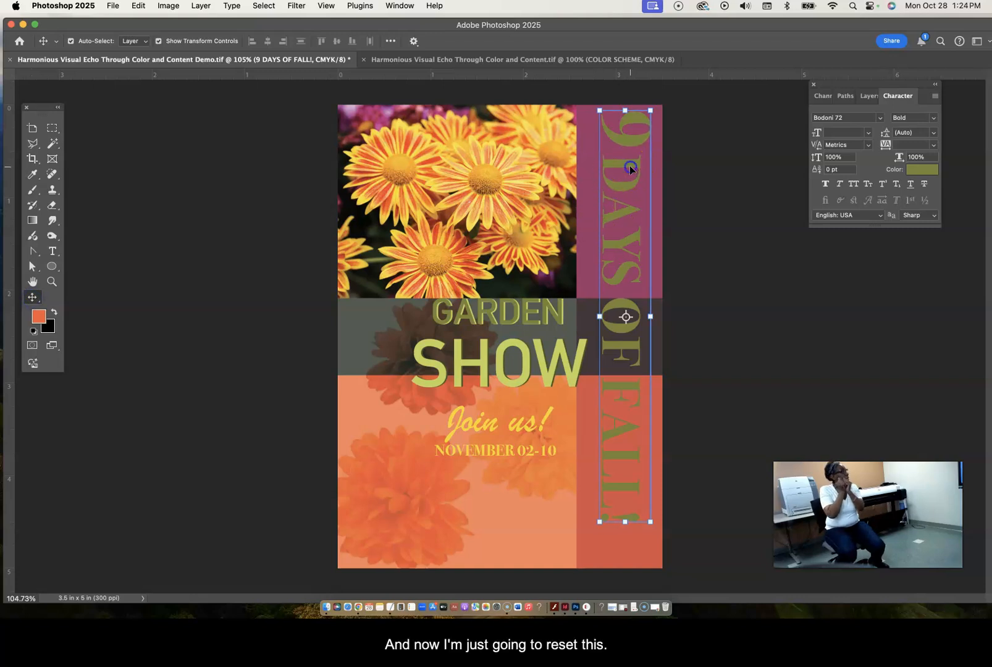
left_click_drag(629, 166, 630, 171)
left_click_drag(630, 172, 630, 173)
key("Up")
key("Up")
key("Up")
key("Up")
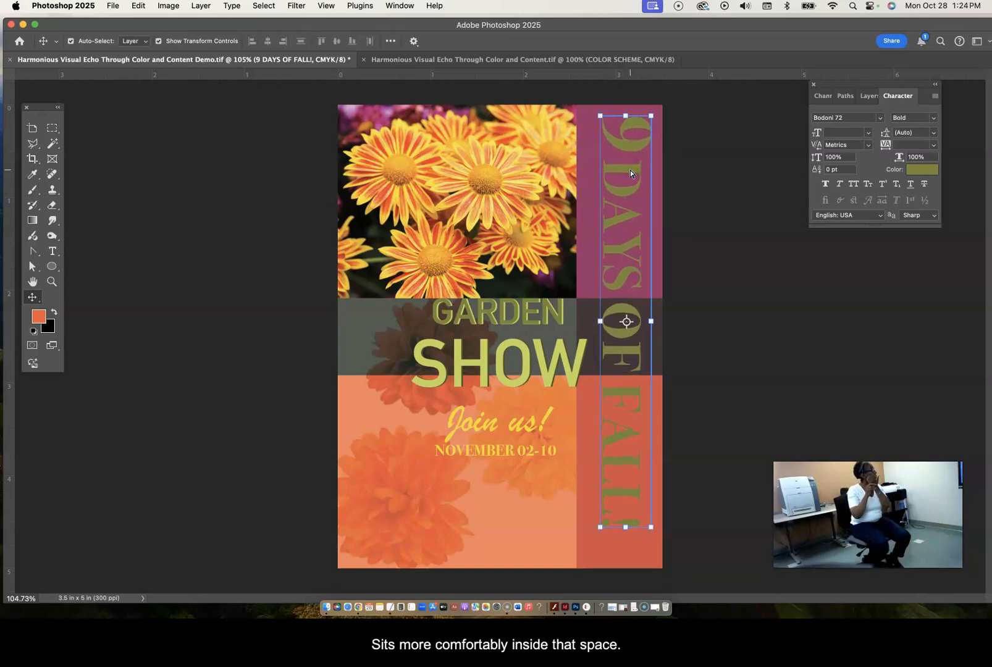
left_click(687, 337)
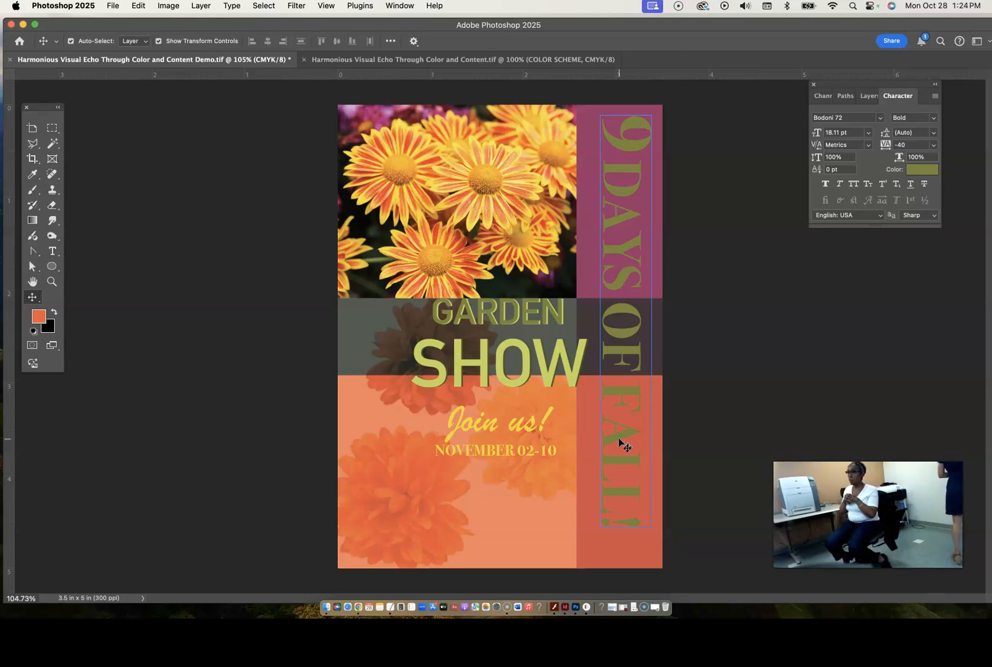
- Sample a yellow from a petal in the upper flower photo as the foreground color with the Eyedropper tool
left_click(53, 253)
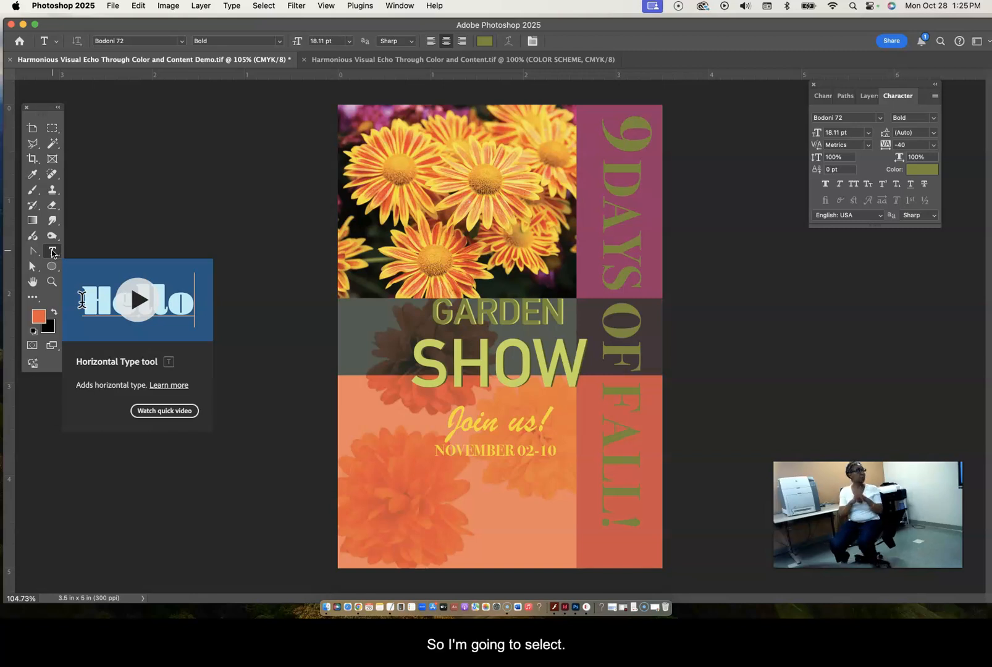
triple_click(622, 252)
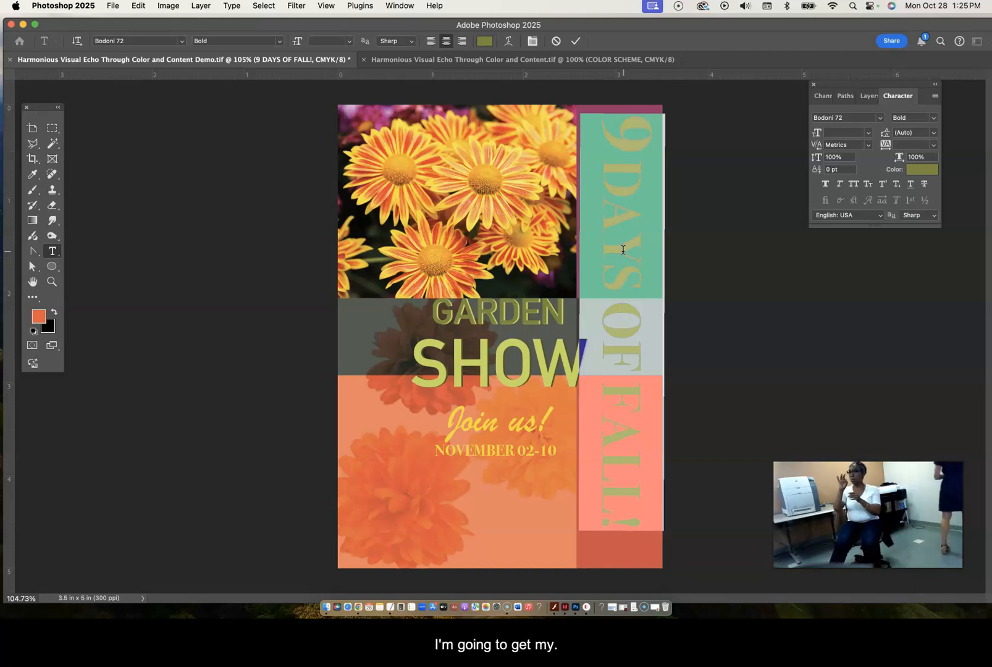
left_click(32, 175)
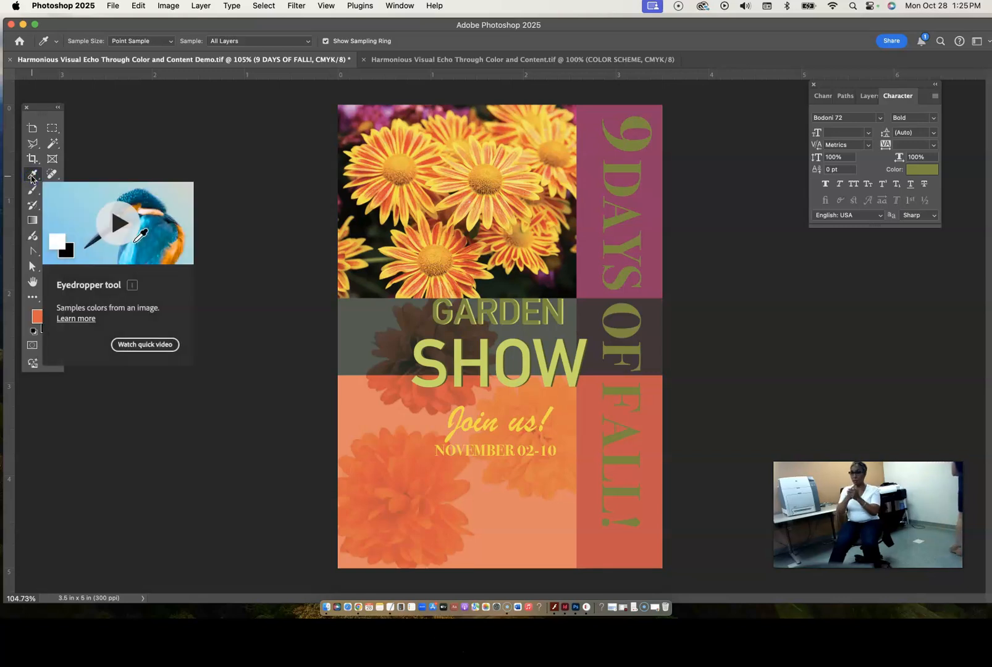
left_click(383, 249)
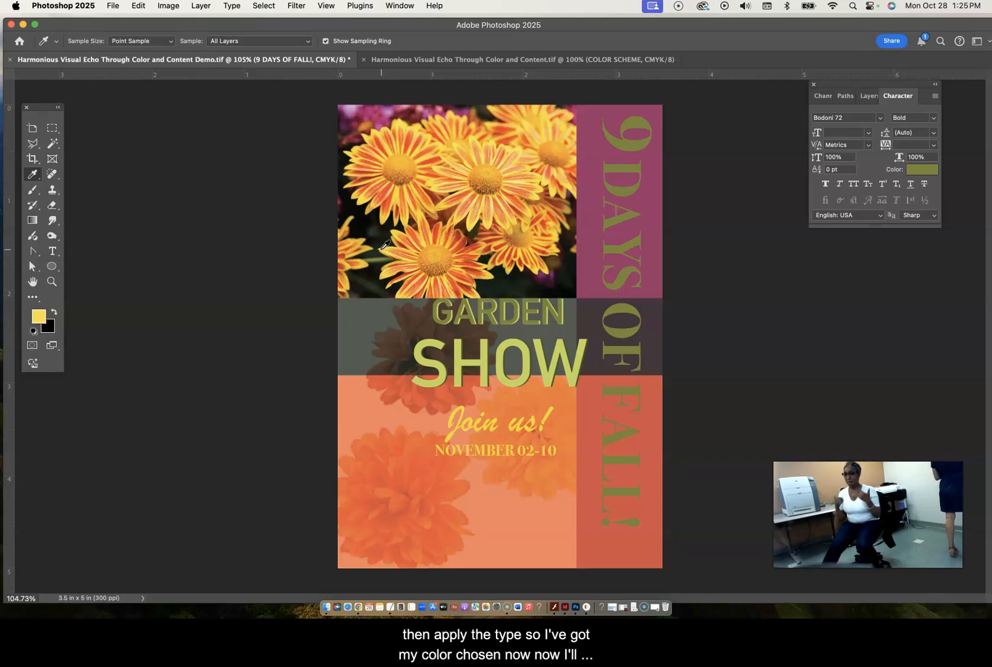
- Select all of the "9 DAYS OF FALL!" text and recolor it with the foreground yellow ffcc33
left_click(53, 251)
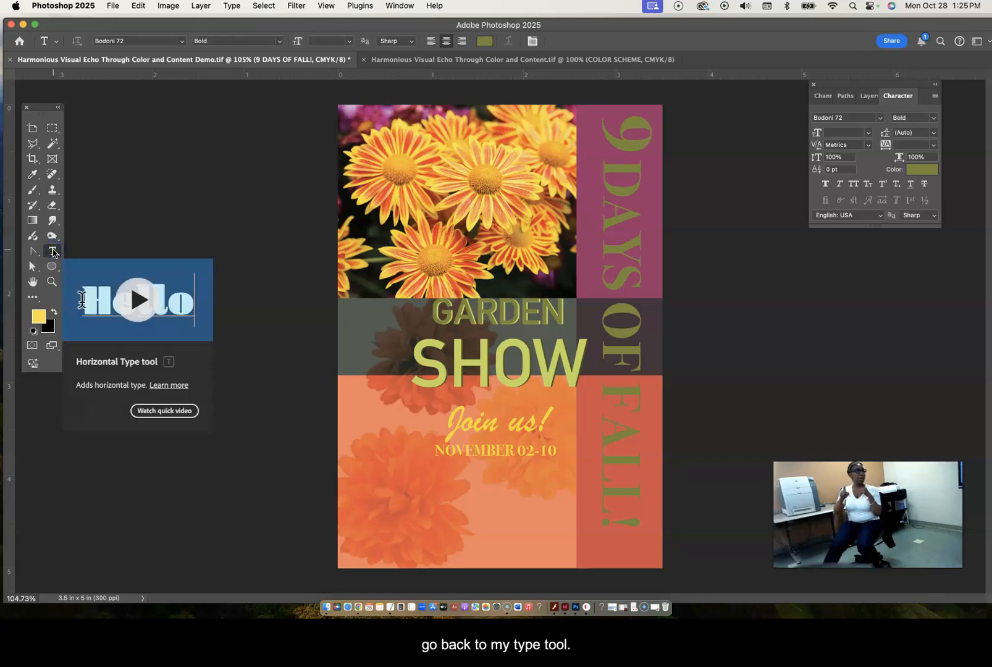
left_click(625, 244)
key("super+a")
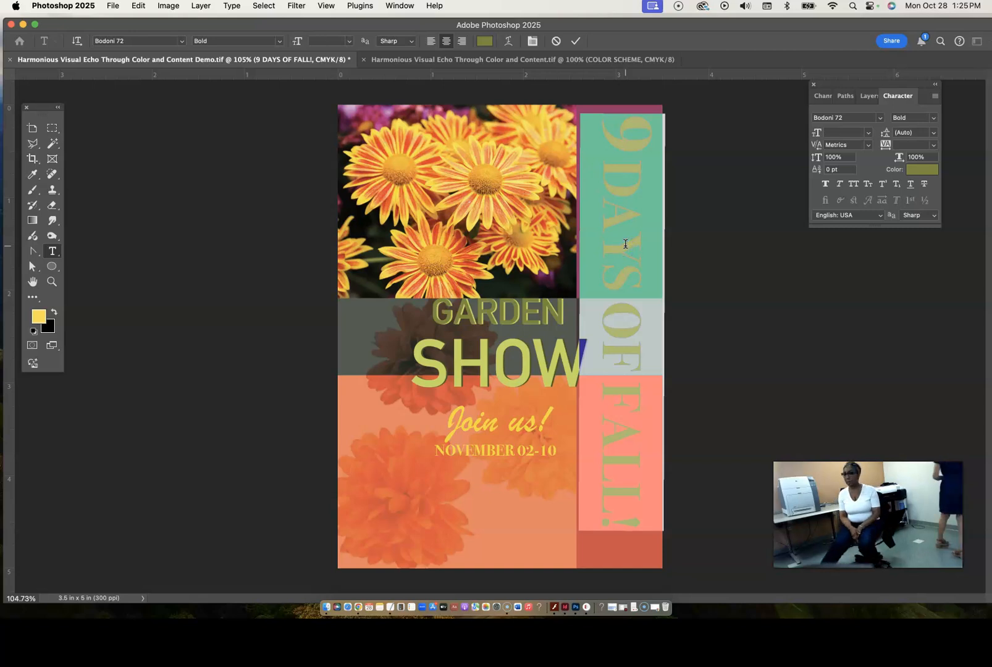
left_click(38, 317)
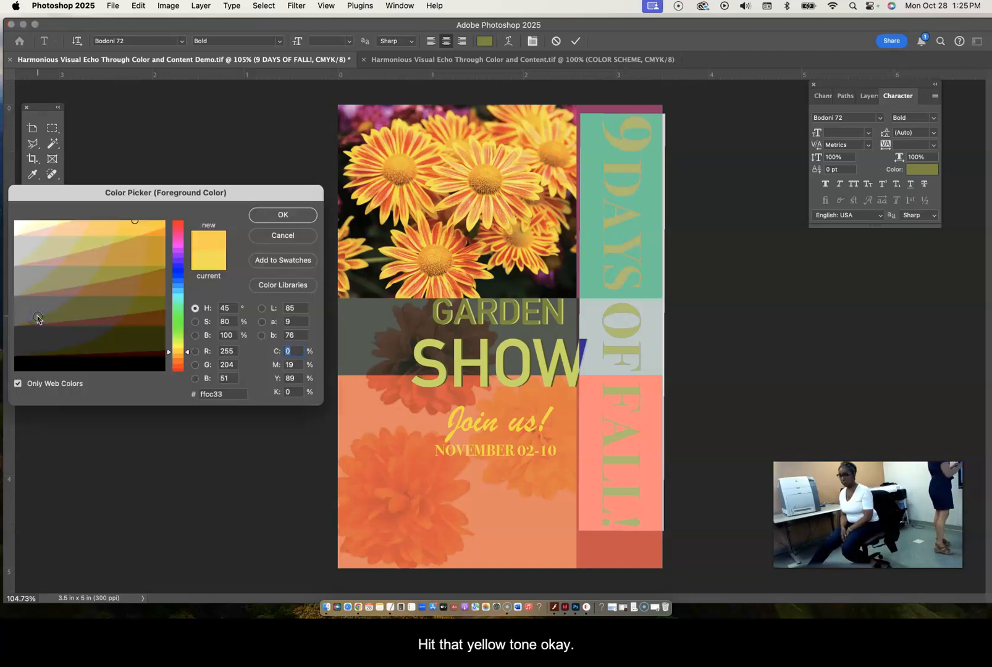
left_click(284, 216)
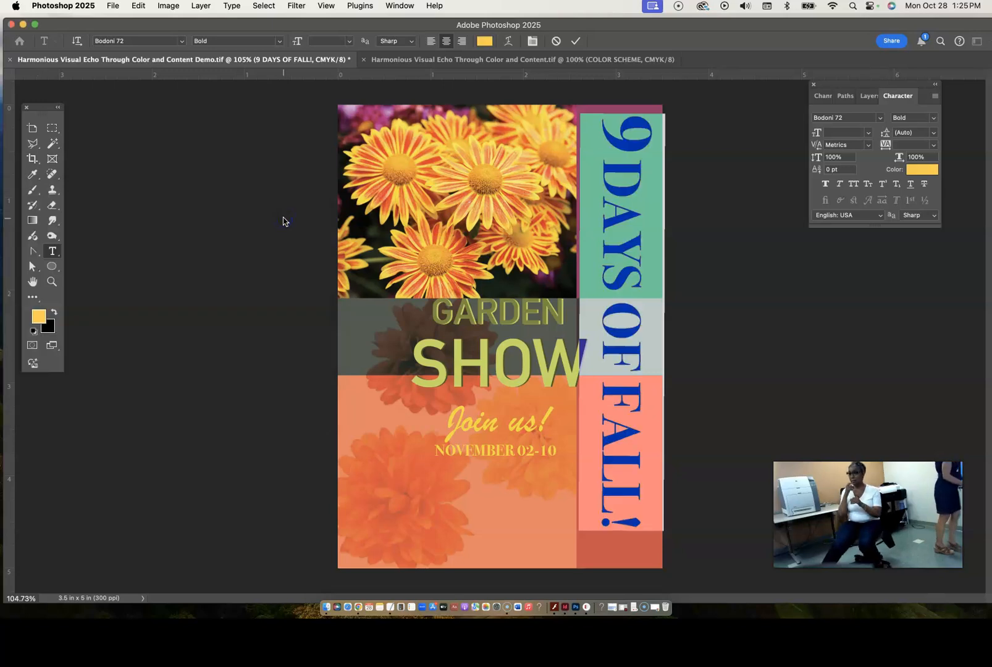
- Commit the yellow recoloring of the vertical "9 DAYS OF FALL!" text
left_click(704, 341)
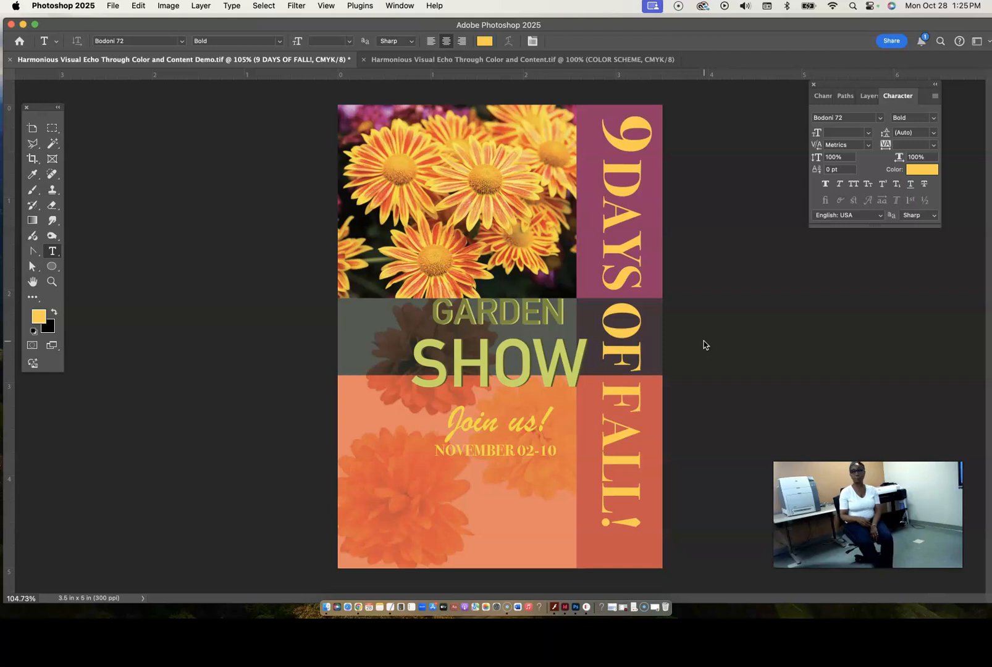
- Select the lower GARDEN text layer, toggle its visibility to identify it, and switch to the Move tool
left_click(468, 317)
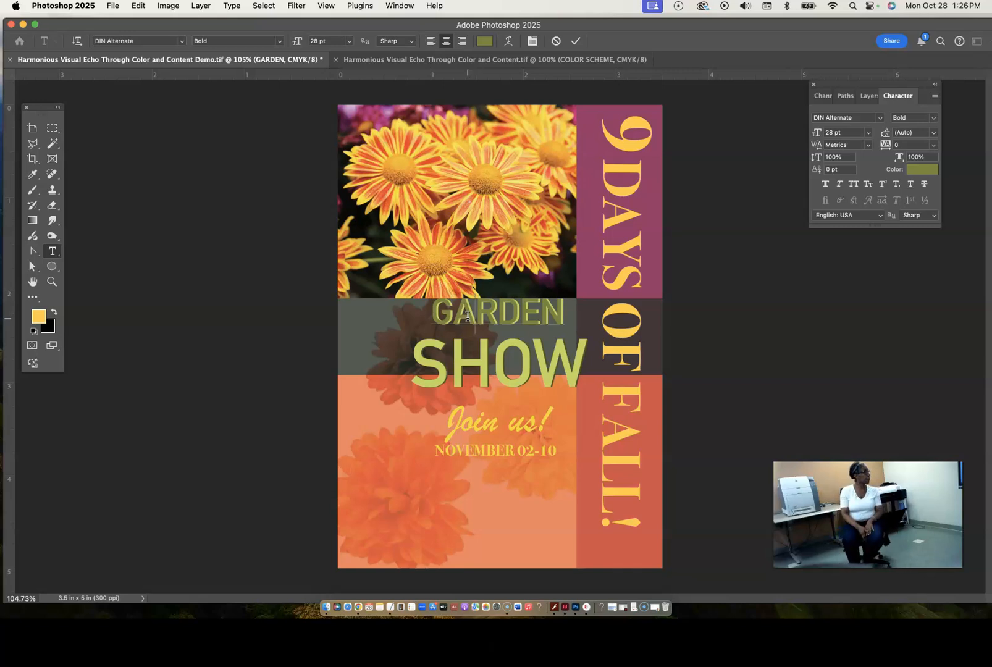
left_click(868, 96)
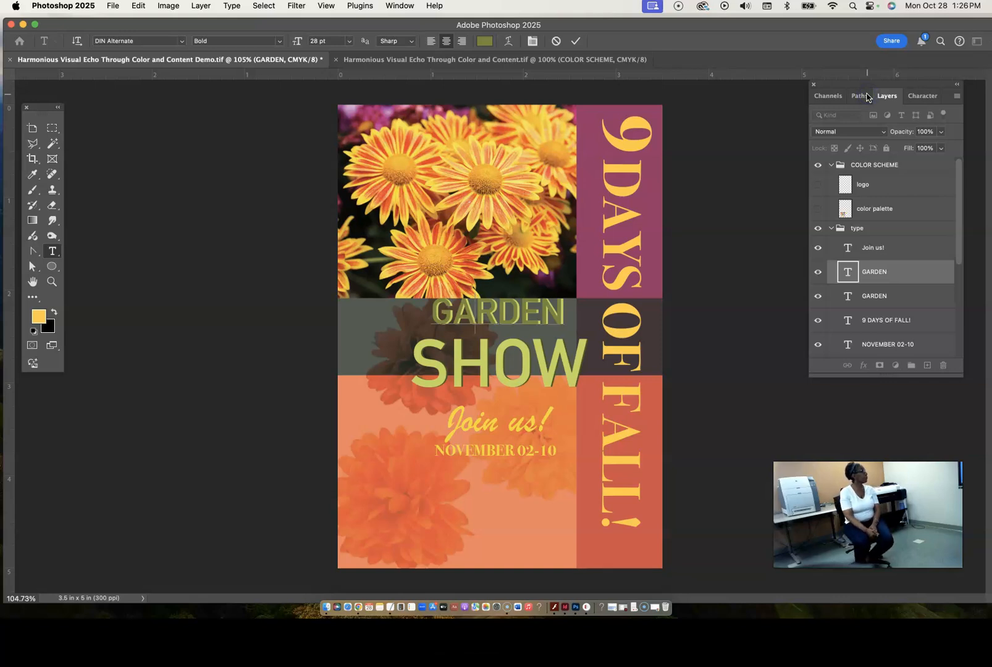
left_click(880, 299)
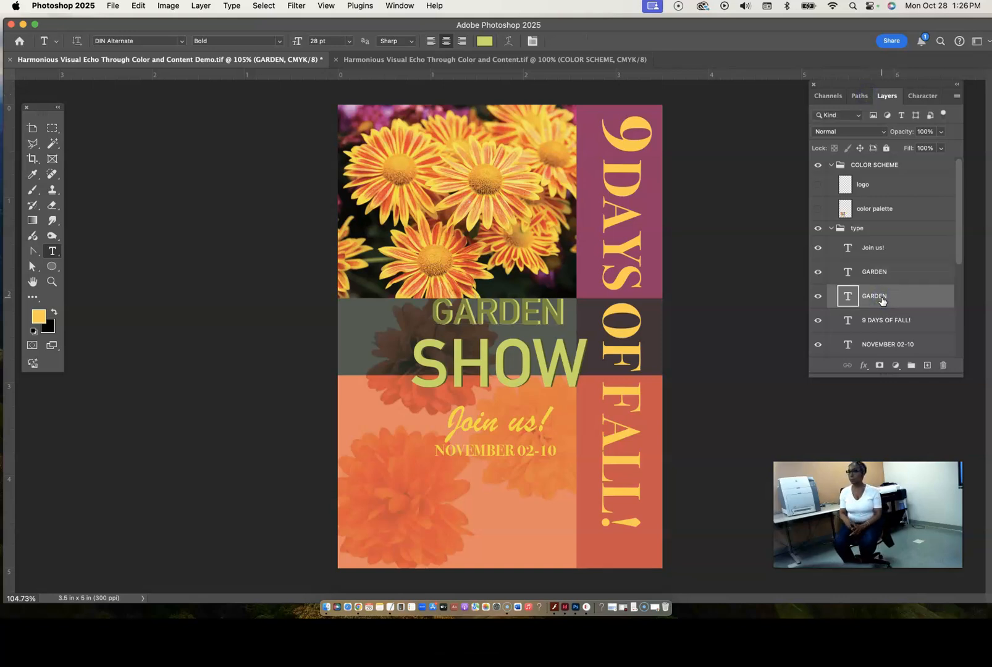
left_click(817, 298)
left_click(817, 299)
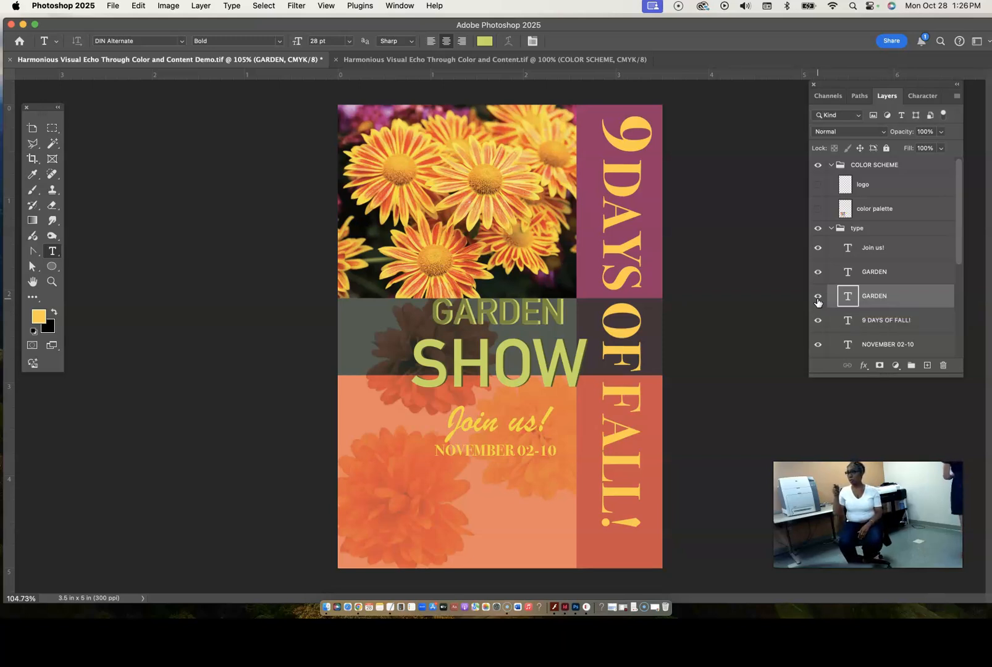
key("v")
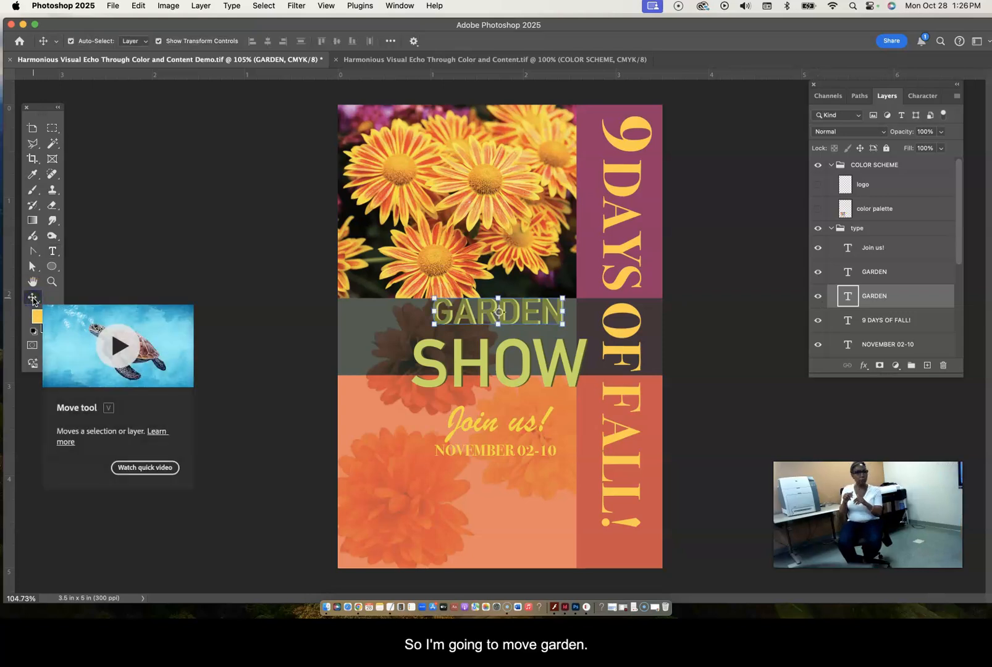
left_click(488, 313)
left_click_drag(487, 311, 432, 311)
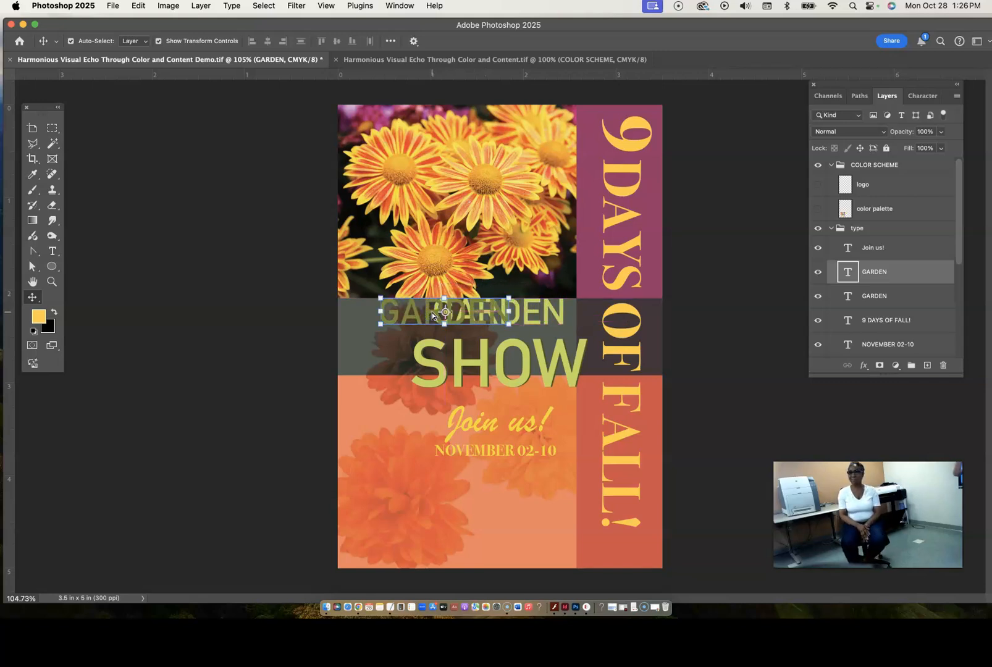
left_click(138, 6)
left_click(160, 25)
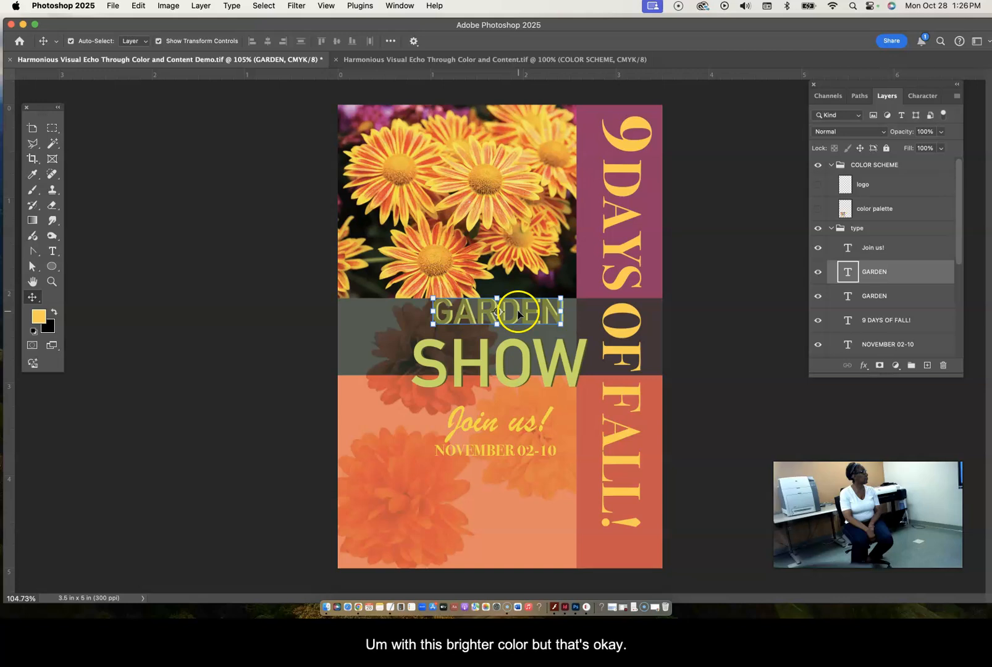
- Select both GARDEN text layers and move them together toward the left side of the dark green band
left_click(894, 291, "shift")
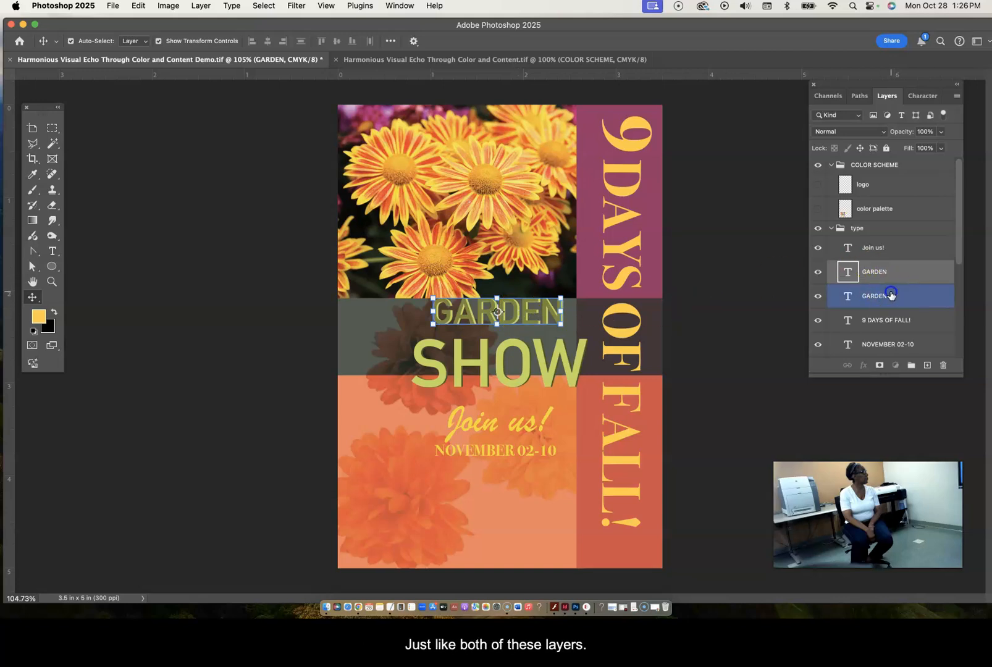
left_click_drag(547, 322, 447, 322)
- Select the SHOW and SHOW copy layers and move them up and left to fit inside the dark green band, against the magenta strip
left_click(535, 365)
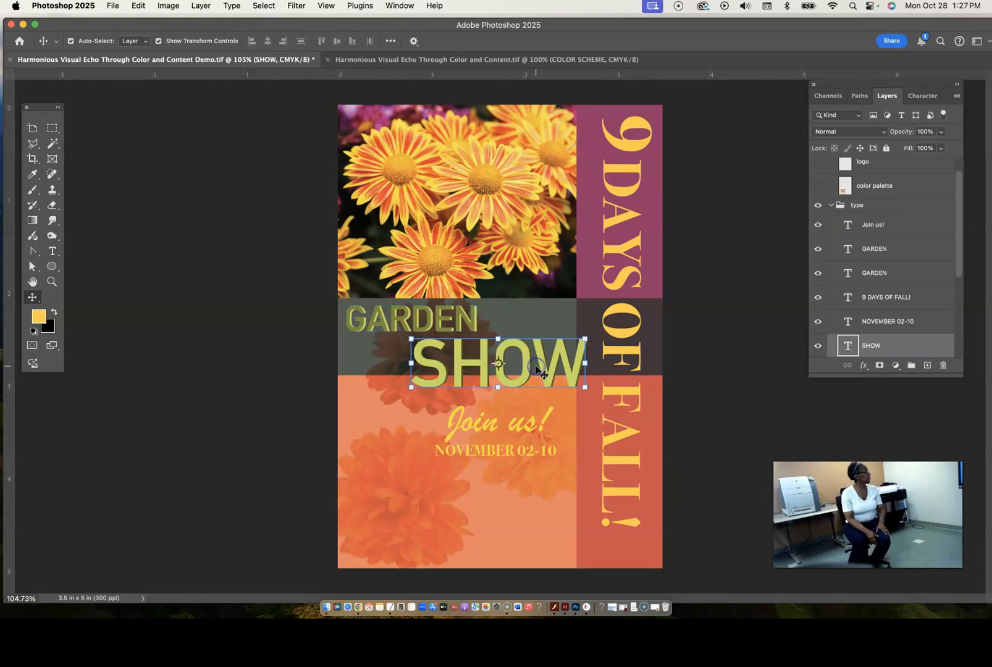
left_click_drag(957, 222, 961, 259)
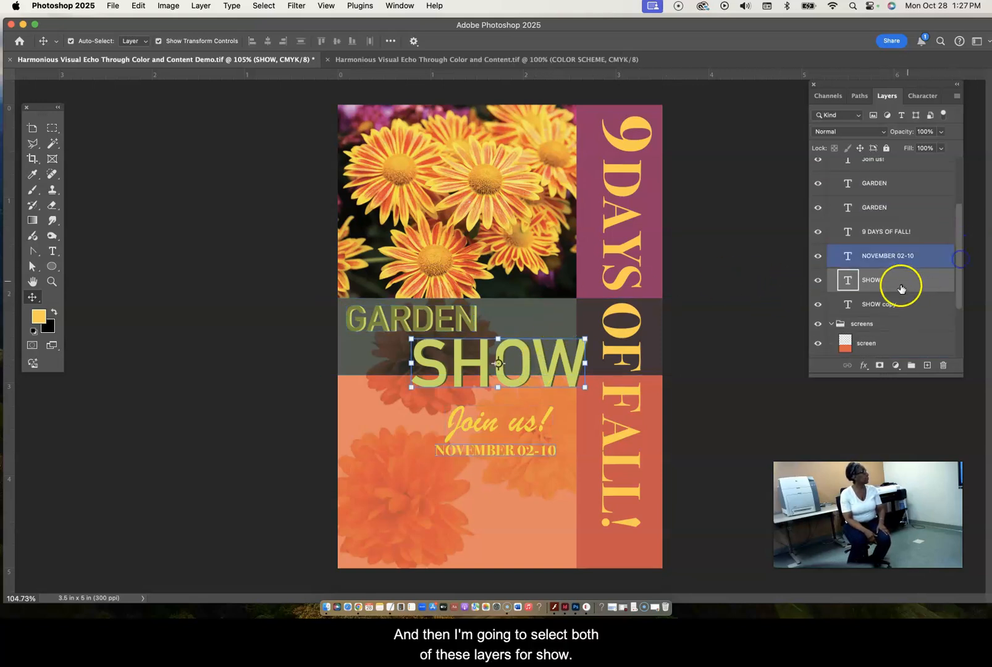
left_click(872, 303, "shift")
left_click_drag(545, 364, 534, 349)
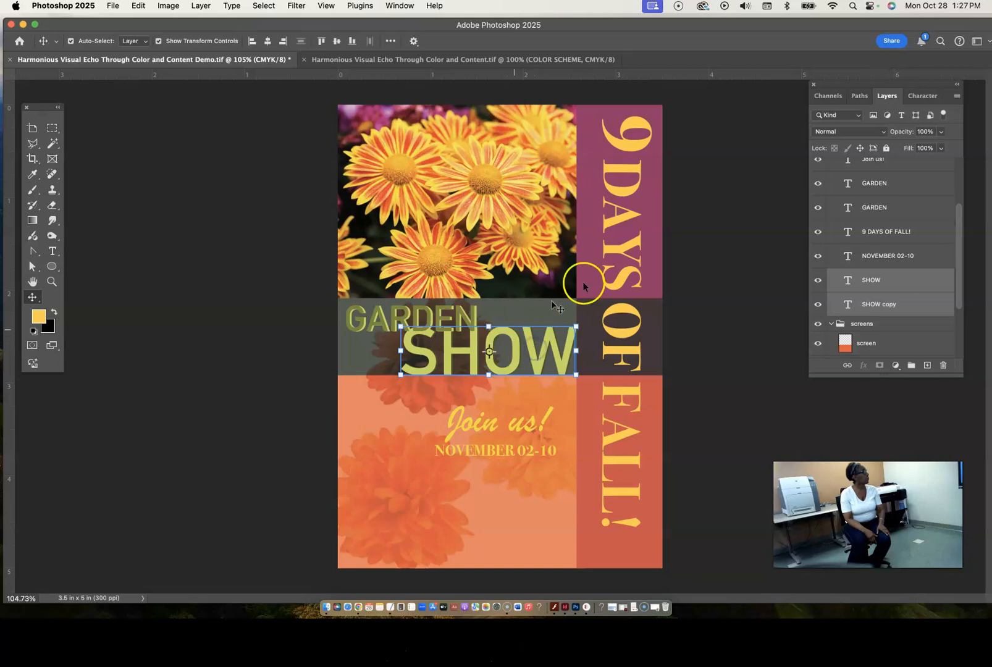
- Select both GARDEN text layers and move them slightly up and left, against the poster's left edge
left_click(876, 207)
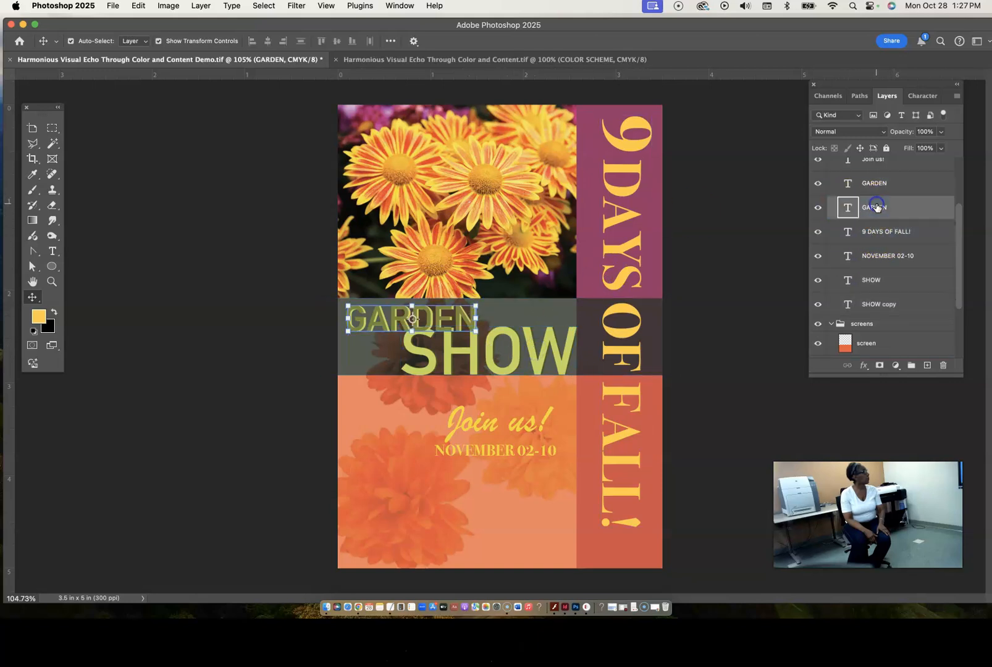
left_click(876, 184, "shift")
mouse_move(448, 320)
left_mouse_down()
mouse_move(458, 320)
mouse_move(450, 313)
left_mouse_up()
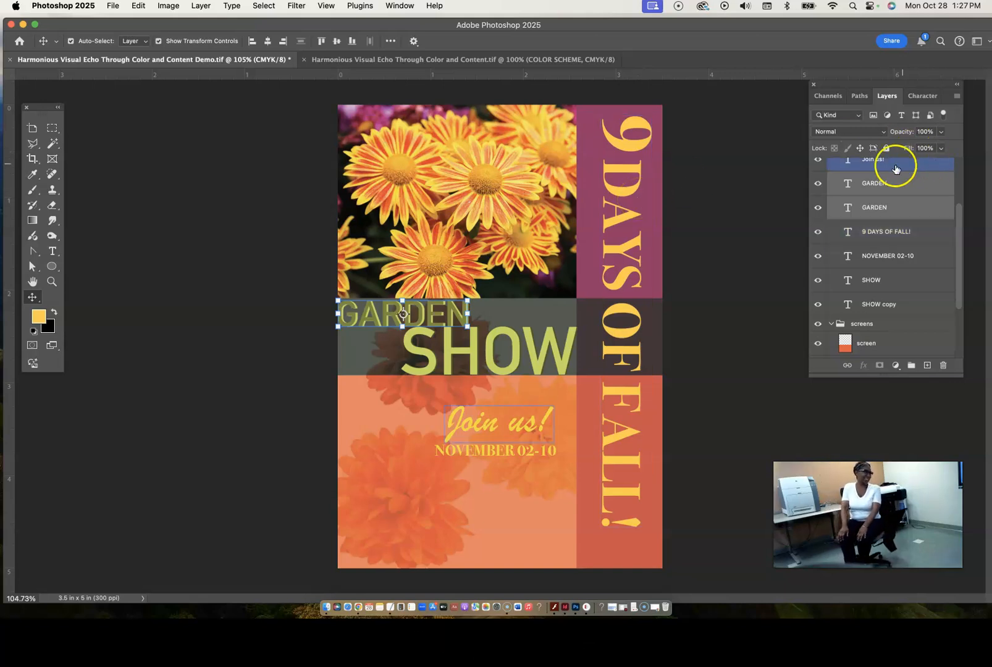
- Set both GARDEN text layers to 25 pt and nudge them up to the top of the dark green band
left_click(899, 272)
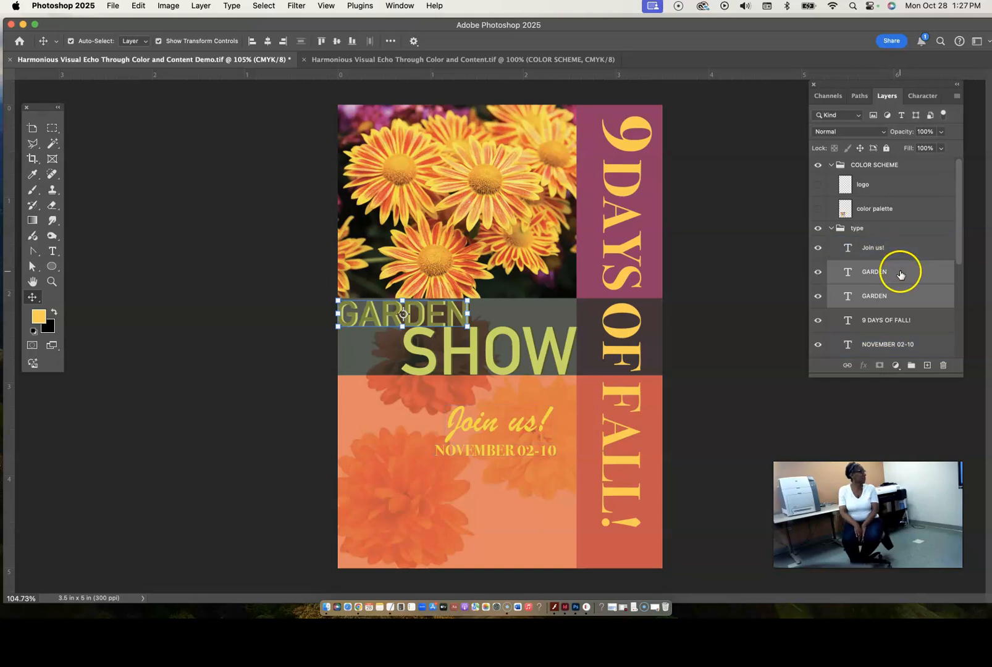
left_click(900, 296, "shift")
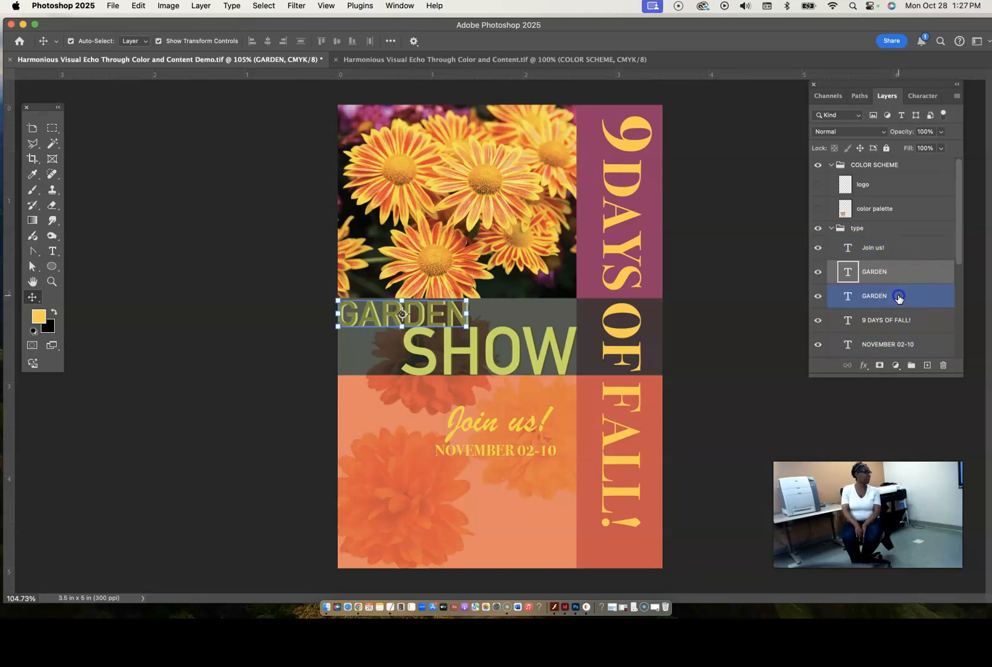
left_click(920, 96)
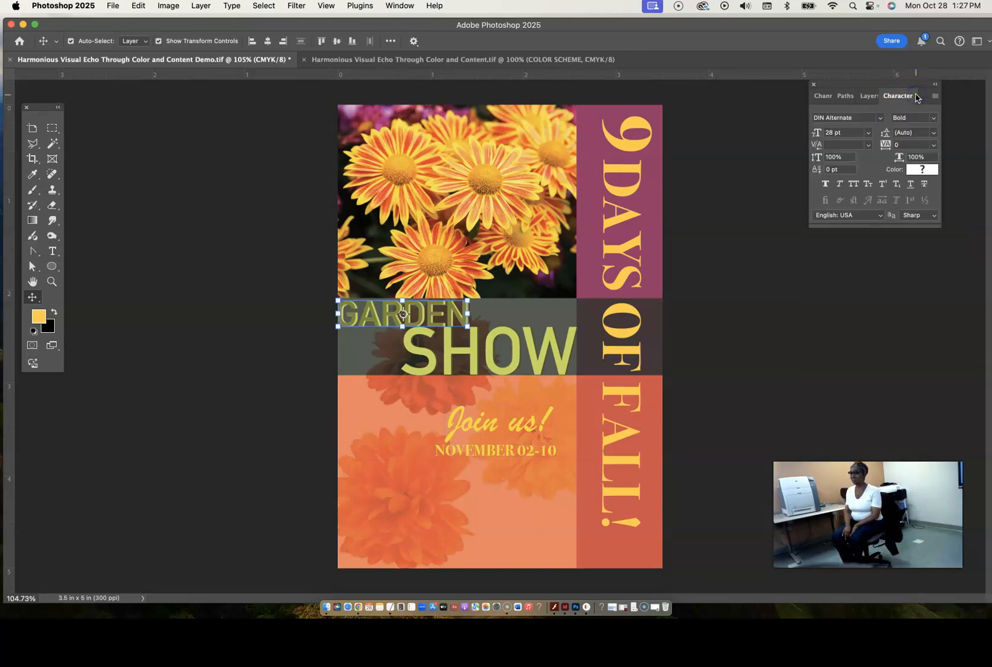
left_click_drag(818, 133, 816, 134)
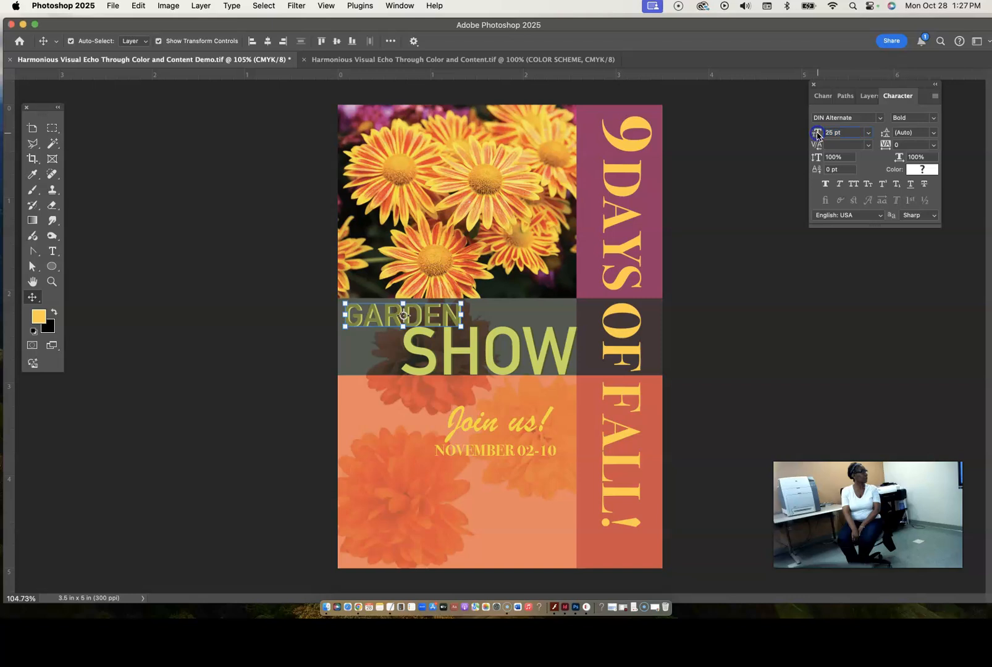
left_click_drag(444, 314, 446, 312)
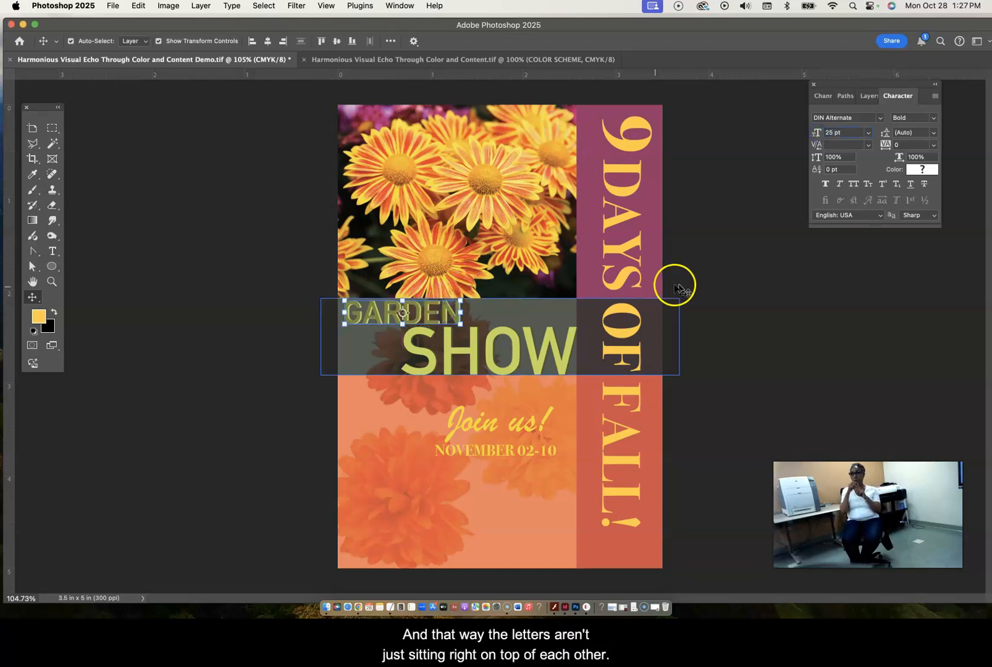
- Move "Join us!" and "NOVEMBER 02-10" left to center them in the orange area, with more space between the two lines
left_click(717, 290)
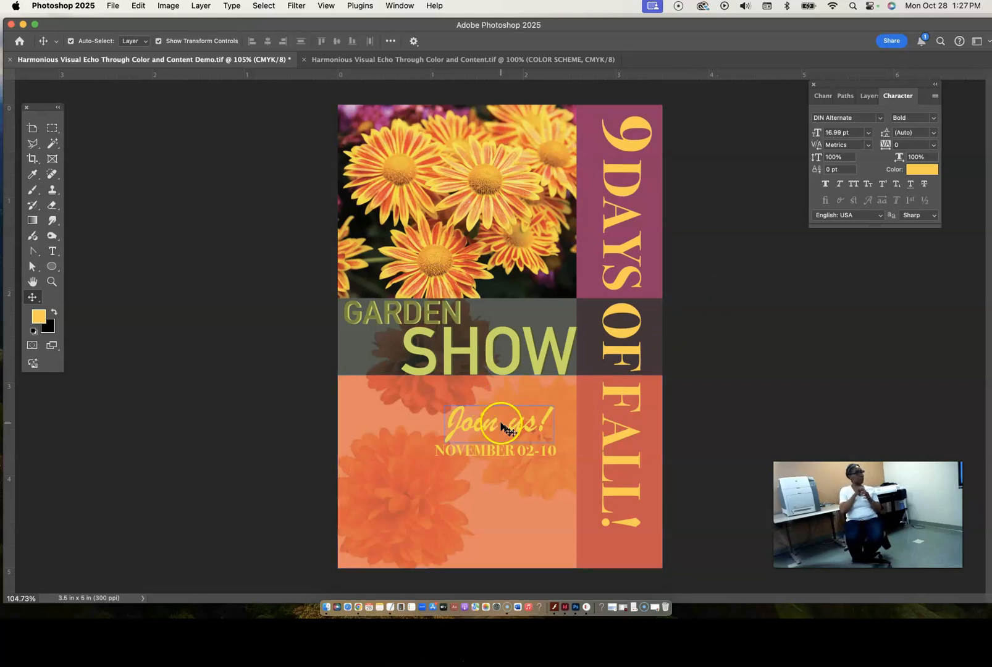
left_click(514, 428)
left_click_drag(518, 430, 472, 450)
- Make the logo layer in the COLOR SCHEME group visible and select it
left_click(865, 97)
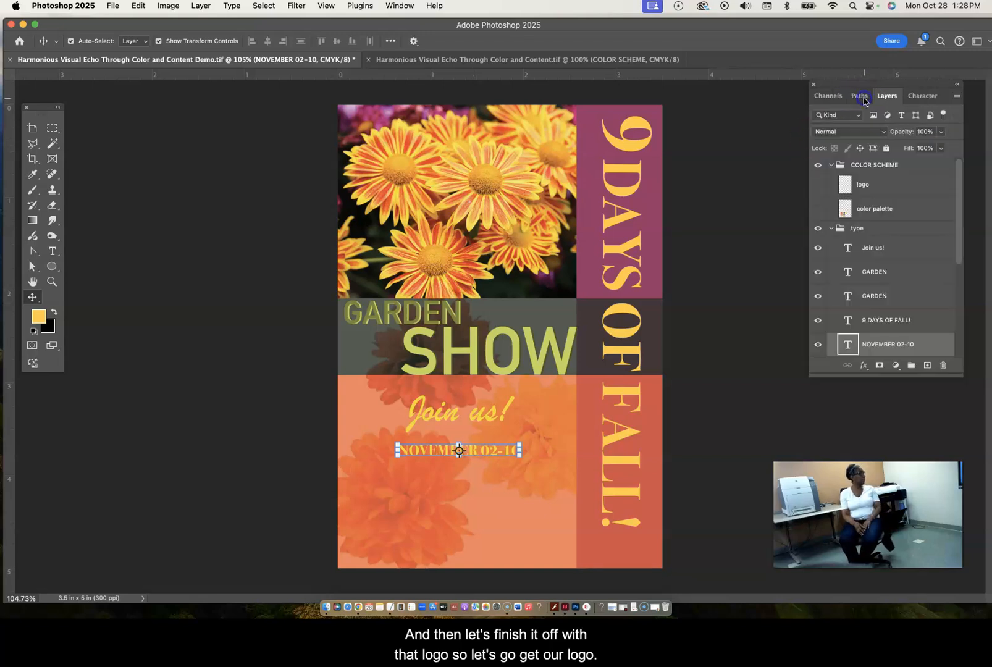
left_click(818, 184)
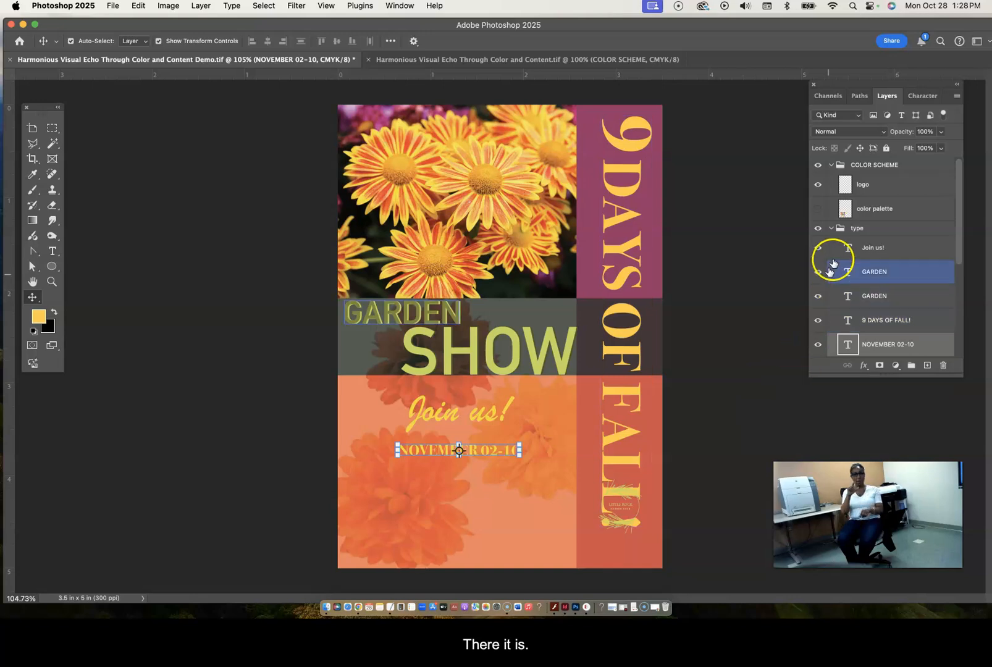
left_click(893, 192)
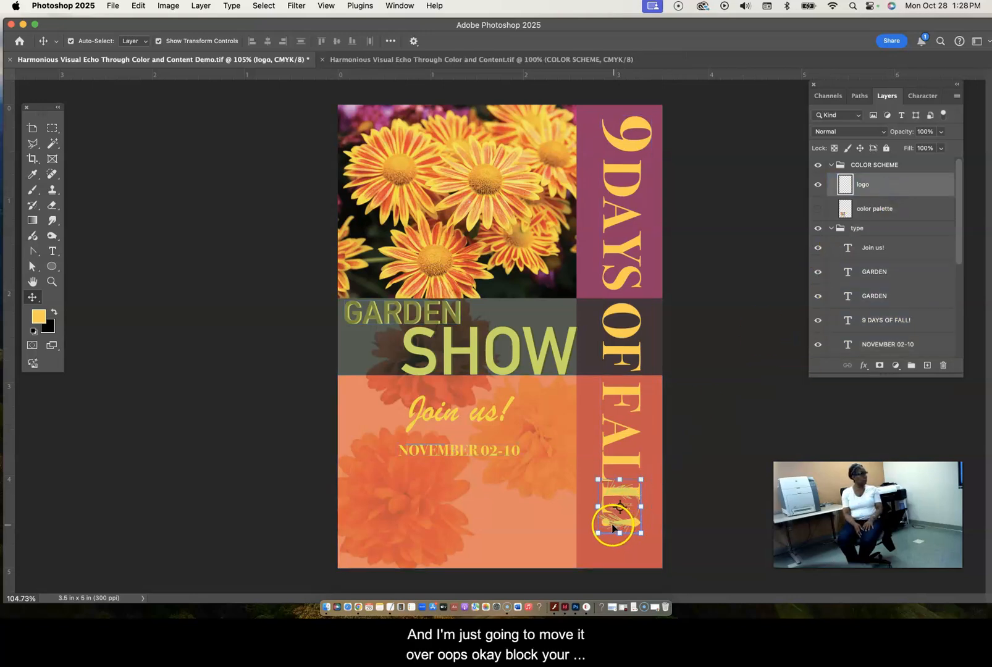
left_click(612, 529)
left_click_drag(613, 530, 454, 529)
key("super+z")
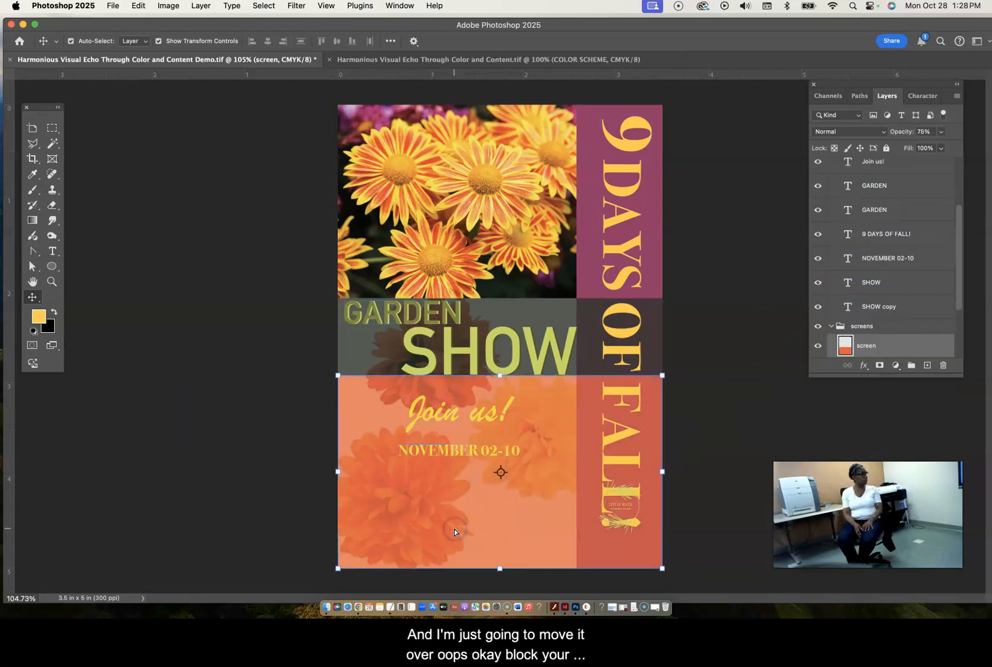
- Collapse the screens layer group and lock it
left_click(843, 326)
left_click(831, 326)
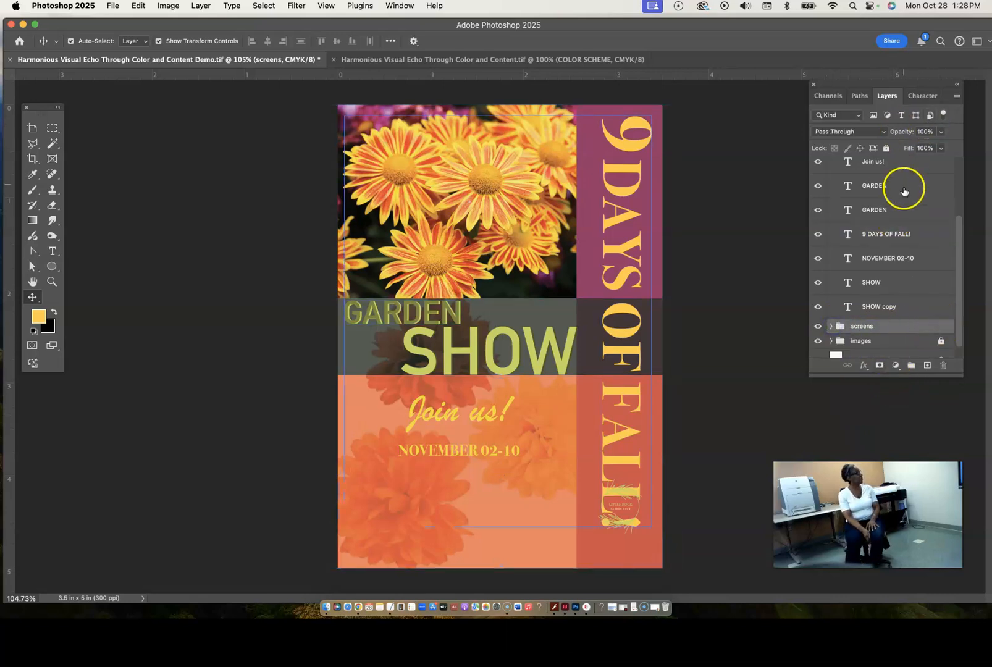
left_click(886, 149)
- Collapse the type layer group and lock it so its text cannot be picked up instead of the logo
left_click(868, 290)
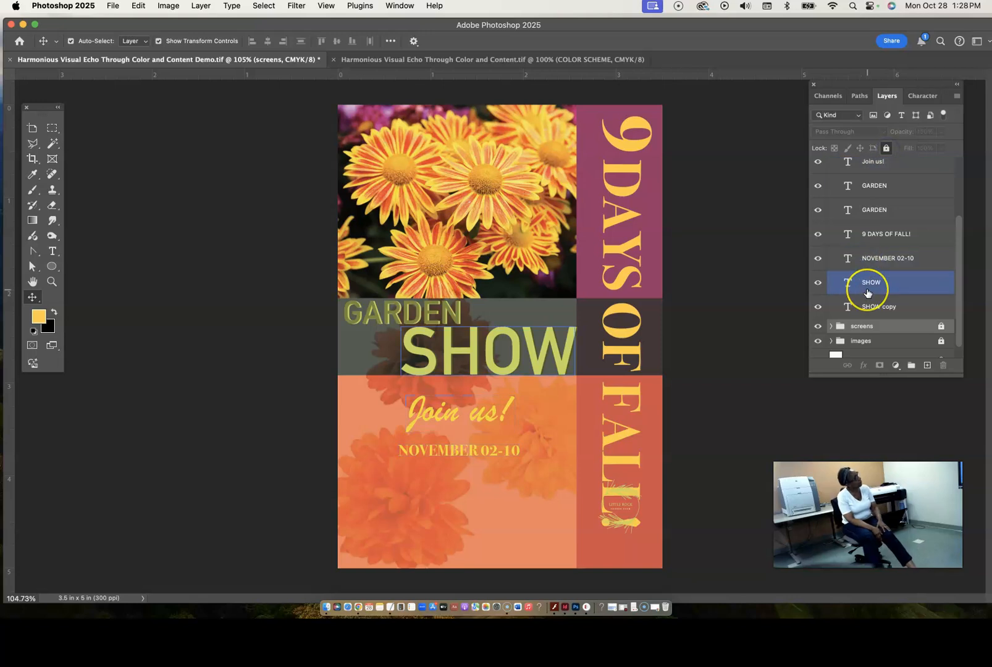
scroll(867, 294, "up", 3)
left_click(867, 288)
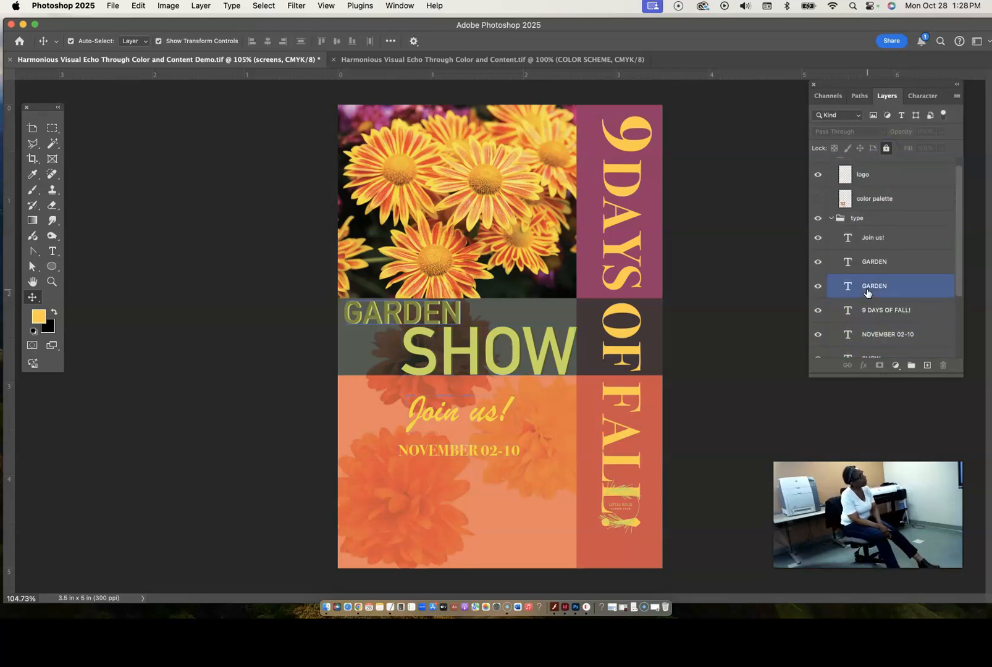
left_click(624, 516)
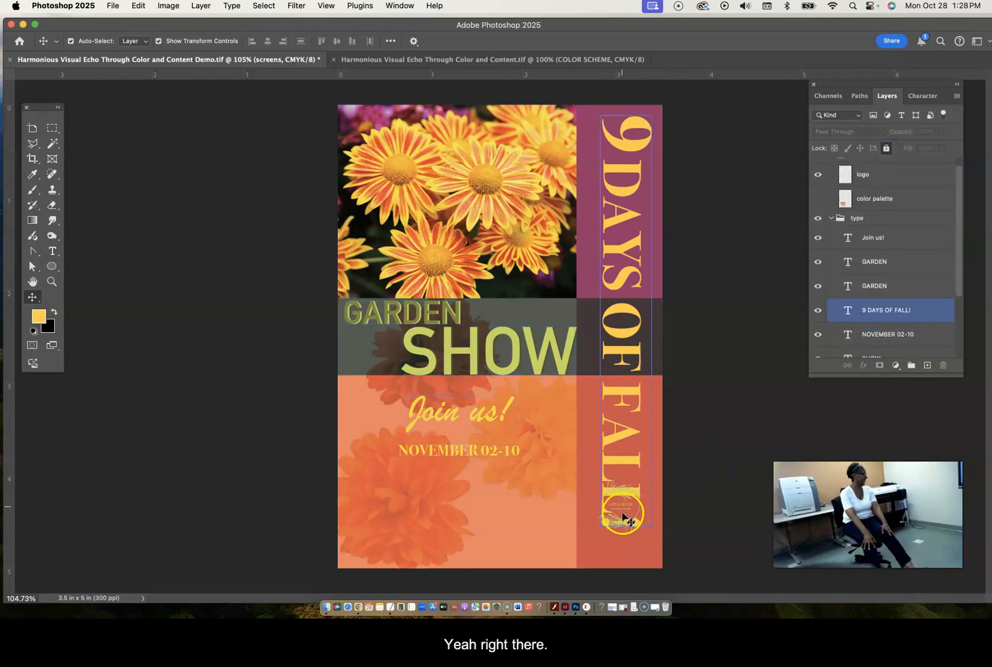
left_click(701, 398)
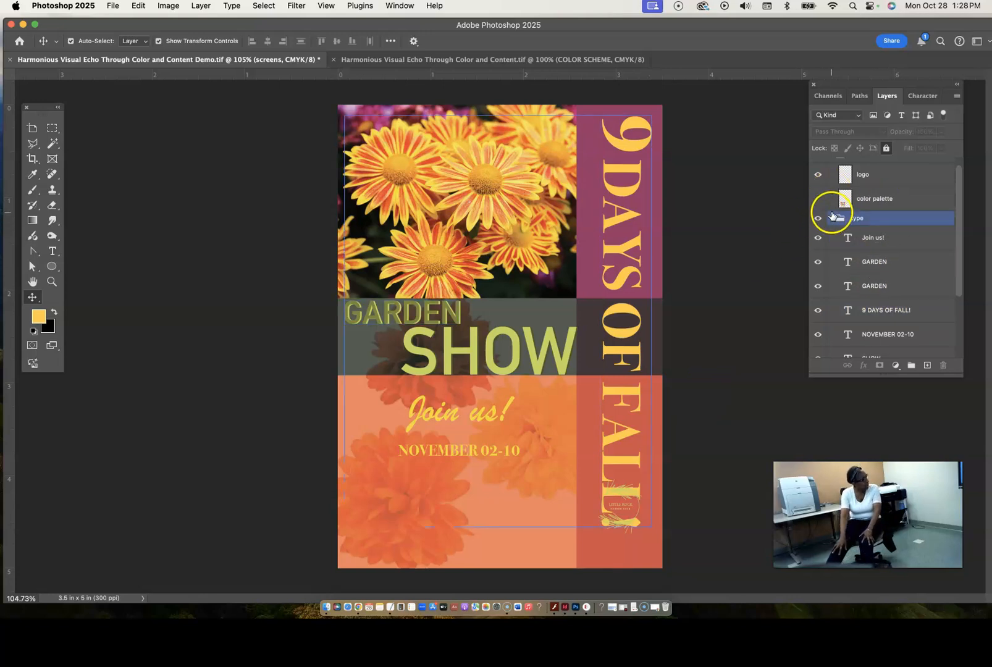
left_click(831, 218)
left_click(890, 227)
left_click(925, 187)
left_click(887, 149)
- Move the logo below the date in the orange area, scale it to 175.15%, commit the transform and deselect it
left_click(879, 185)
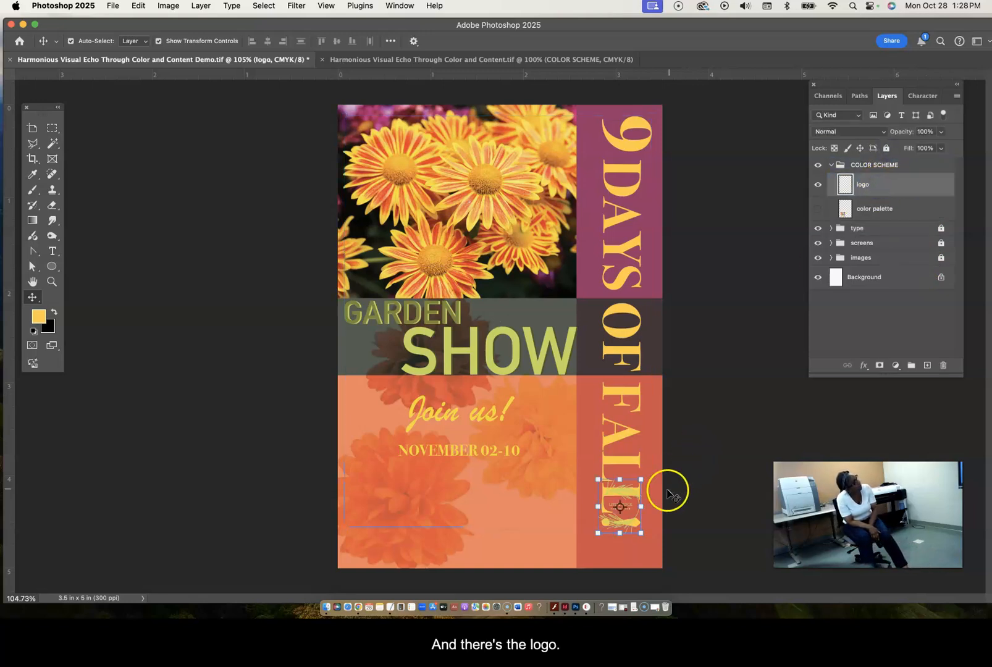
left_click_drag(614, 525, 487, 526)
left_click_drag(624, 487, 478, 494)
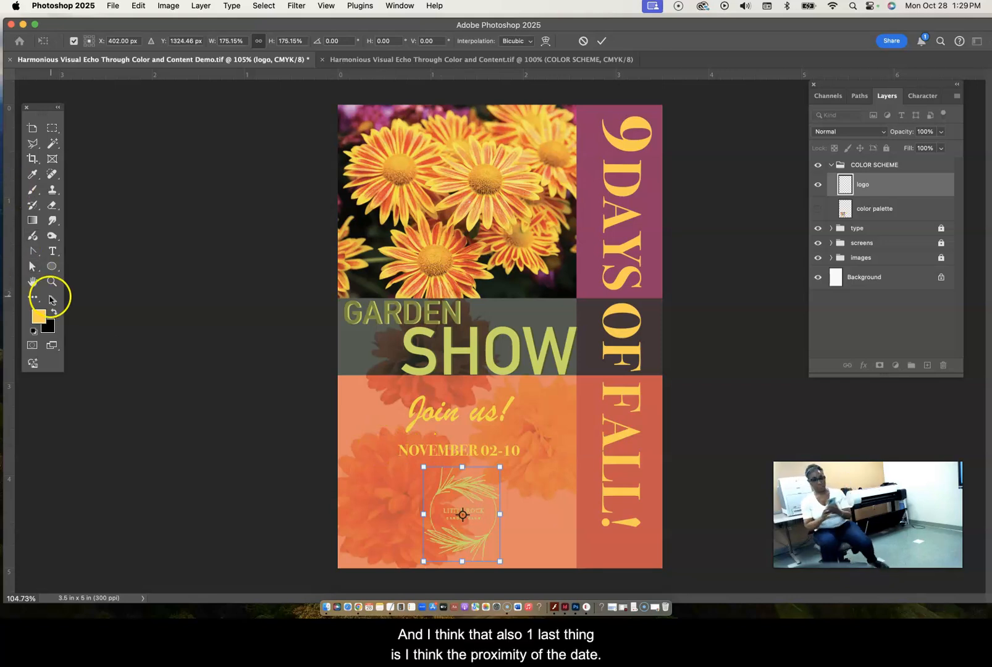
key("Return")
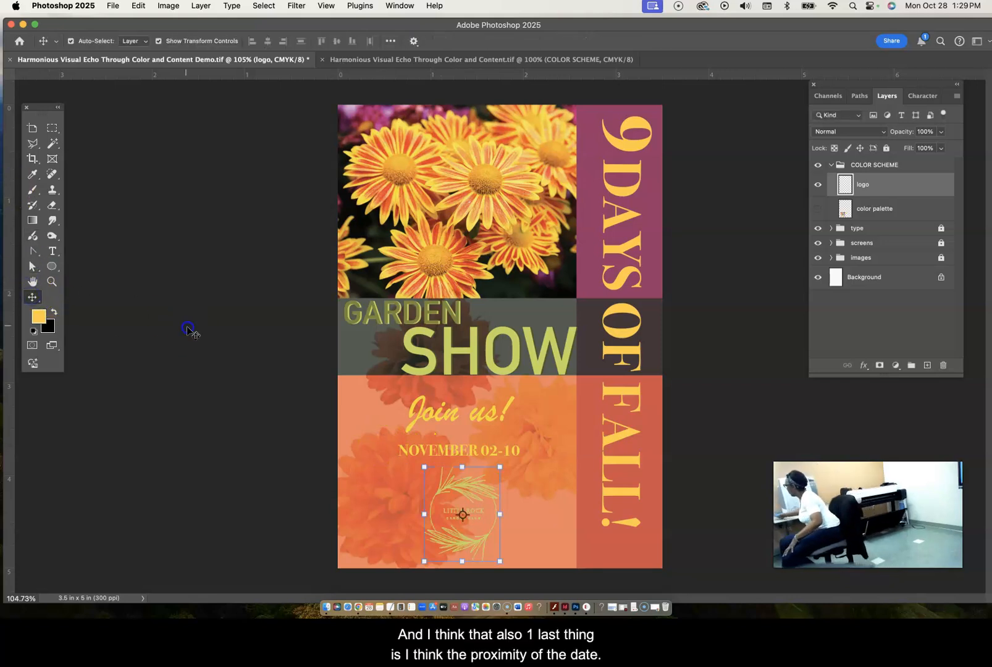
left_click(189, 330)
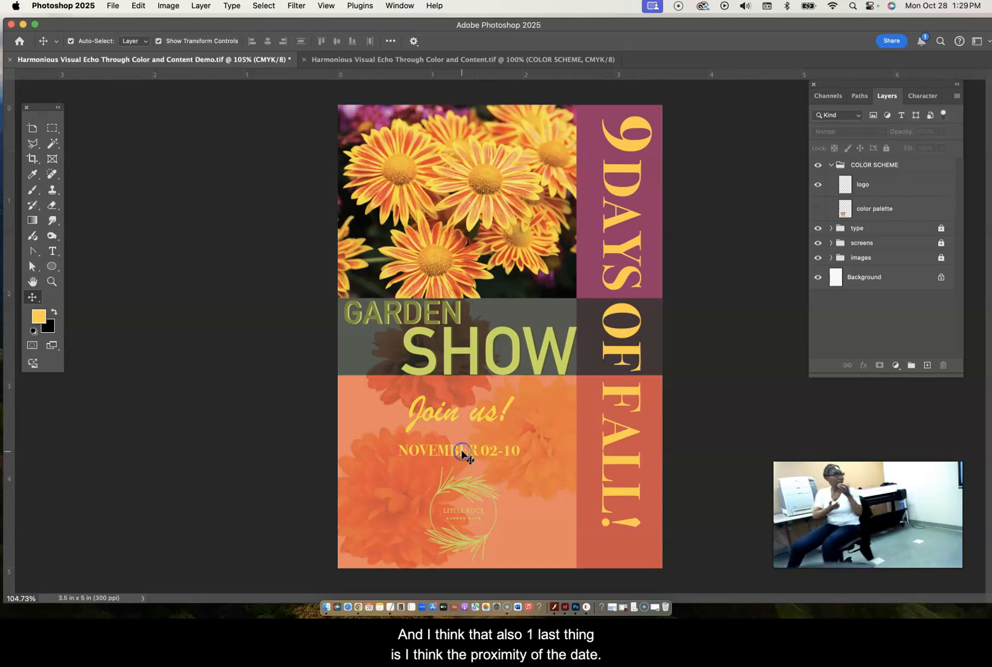
- Unlock the type layer group and move the NOVEMBER 02-10 date slightly up, closer to the "Join us!" text
left_click(826, 165)
left_click(830, 228)
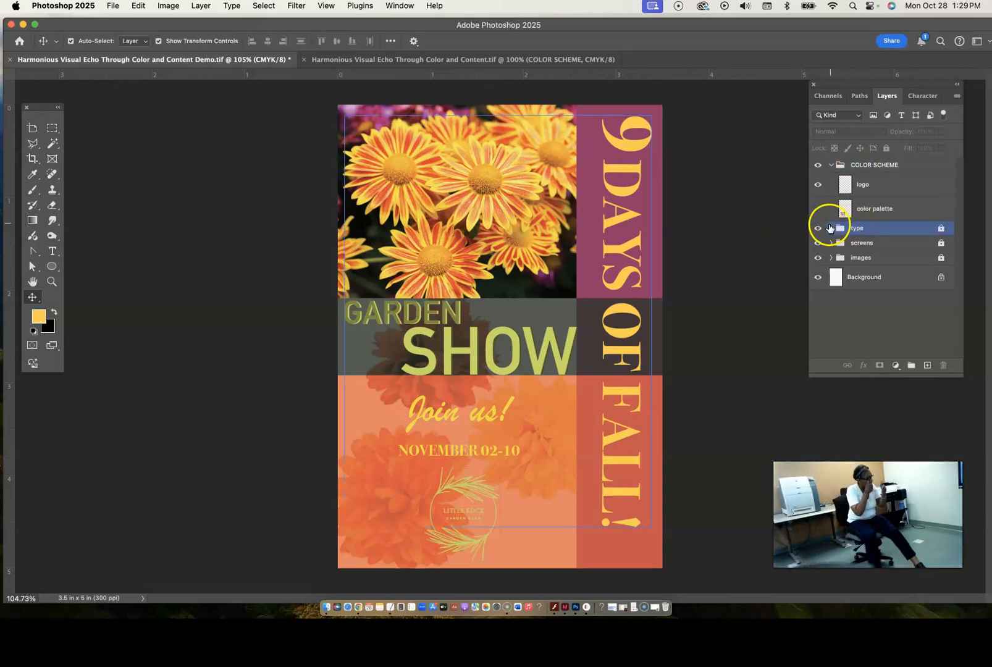
left_click(830, 228)
left_click(830, 227)
left_click(941, 228)
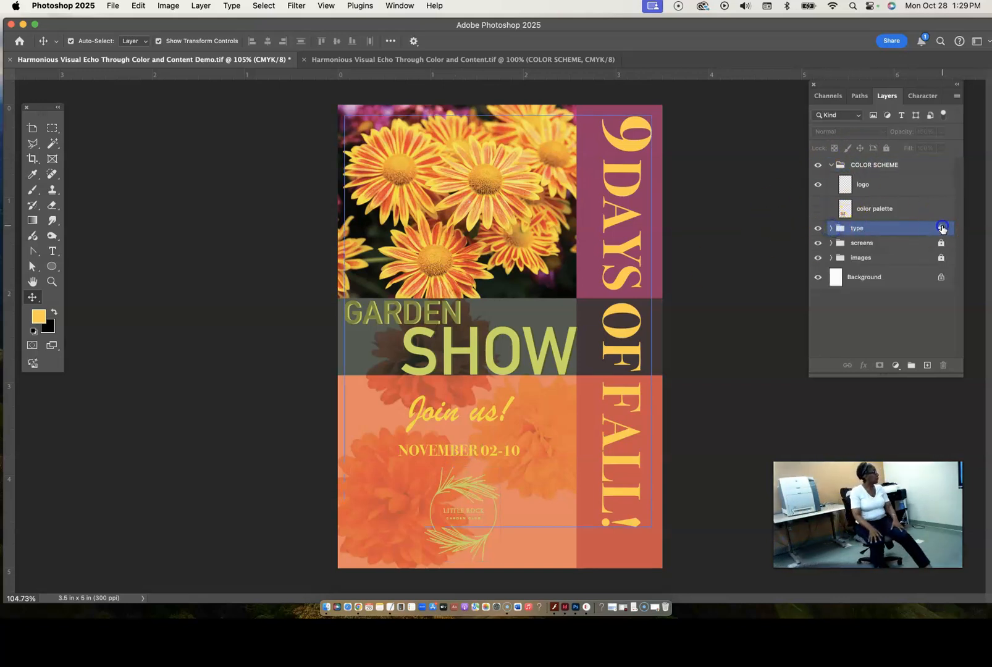
left_click(458, 450)
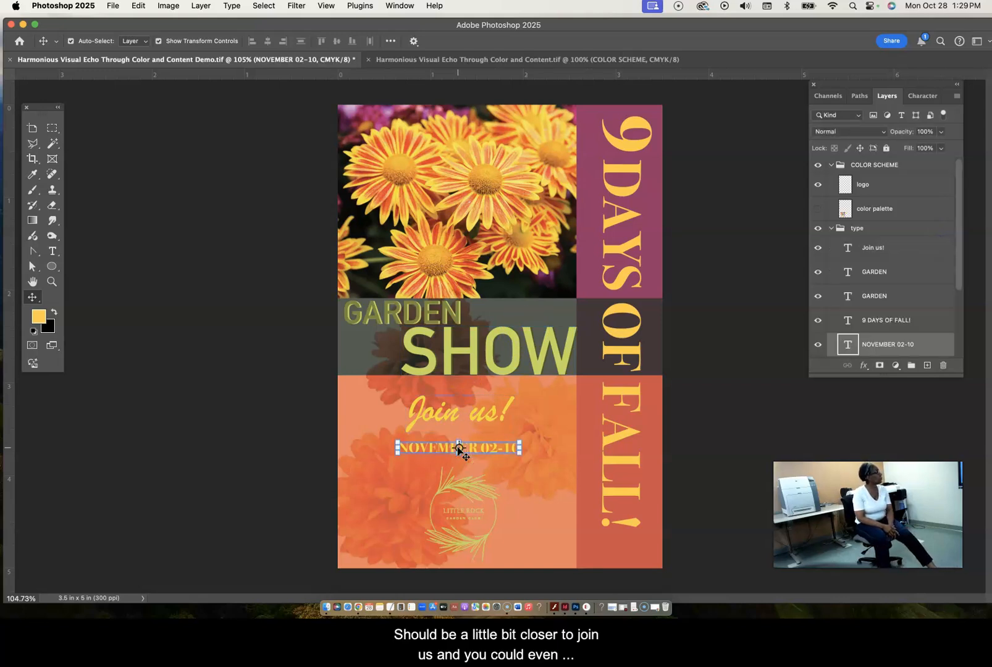
- Enlarge the "Join us!" text to 58 pt and fit the poster on screen
left_click(484, 413)
double_click(485, 412)
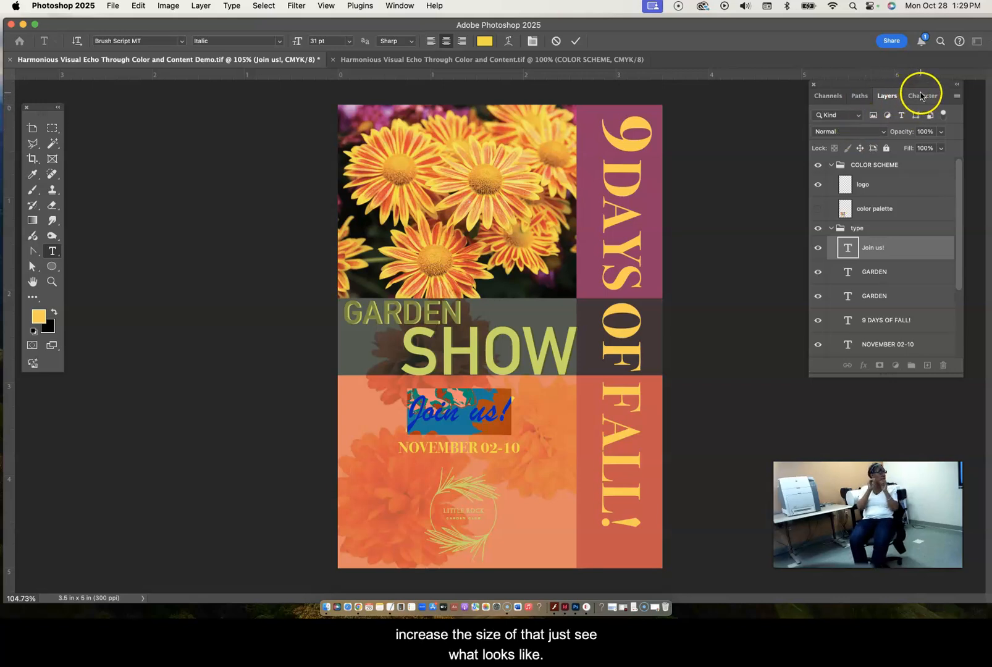
left_click(918, 95)
left_click_drag(815, 134, 831, 134)
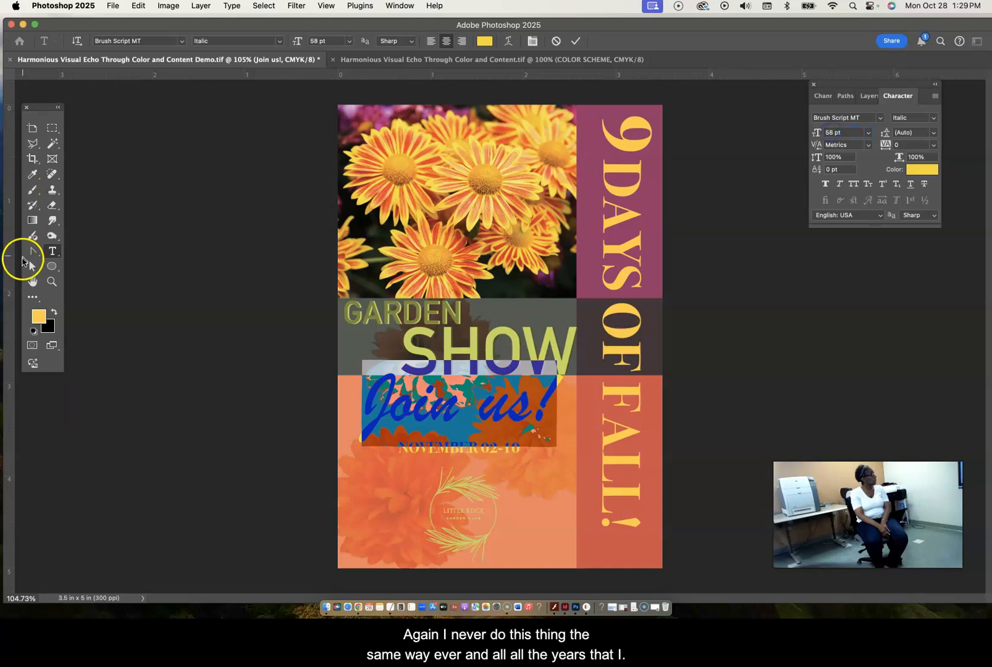
double_click(32, 281)
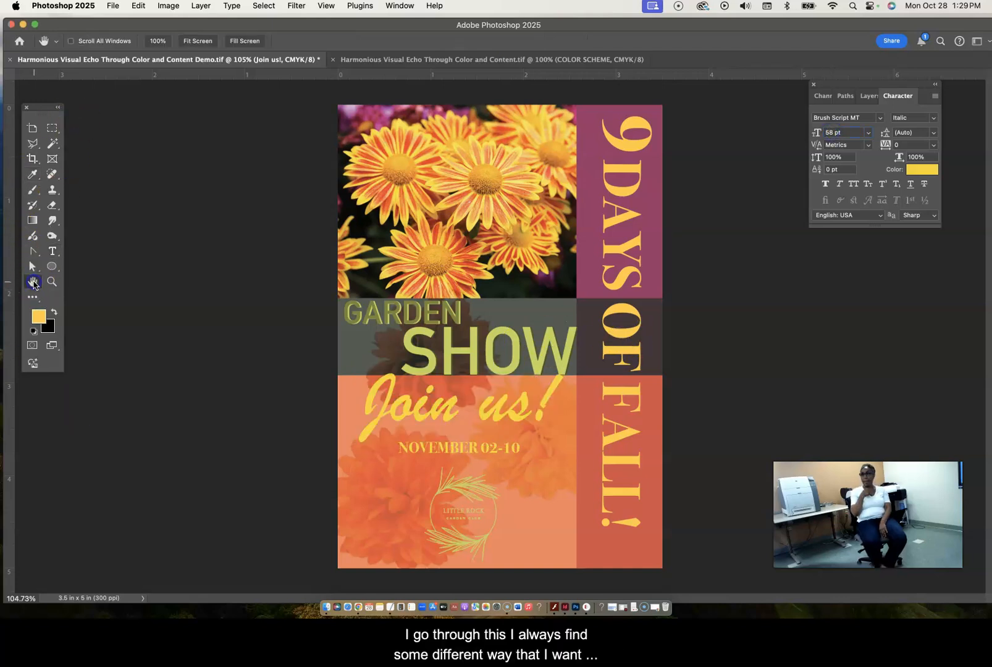
- Move the "Join us!" text down within the orange area, away from the SHOW title, with the Move tool
left_click(33, 301)
left_click(111, 330)
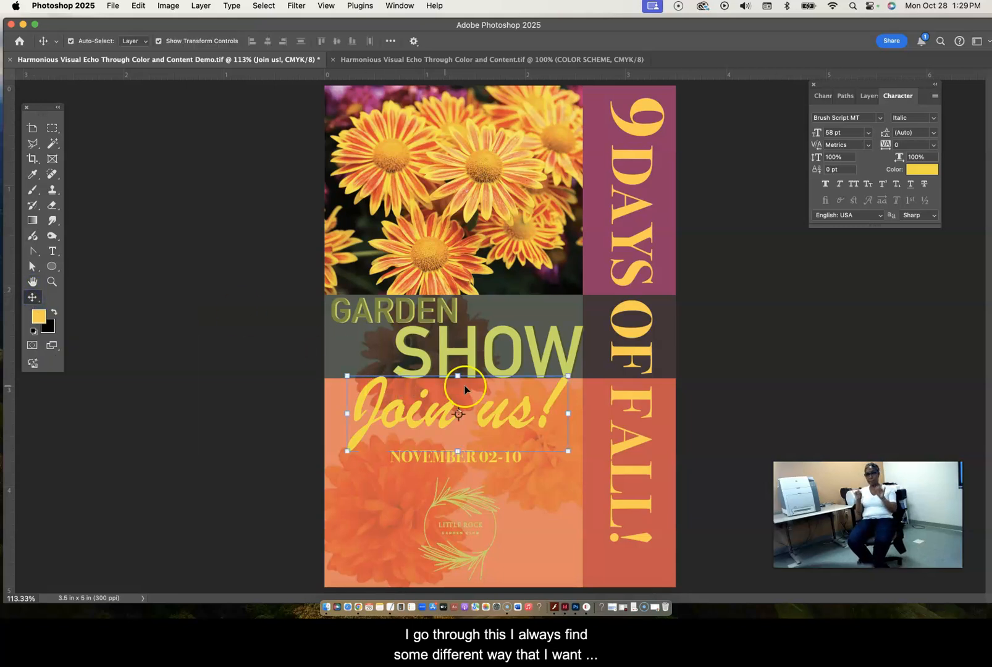
left_click_drag(492, 422, 491, 439)
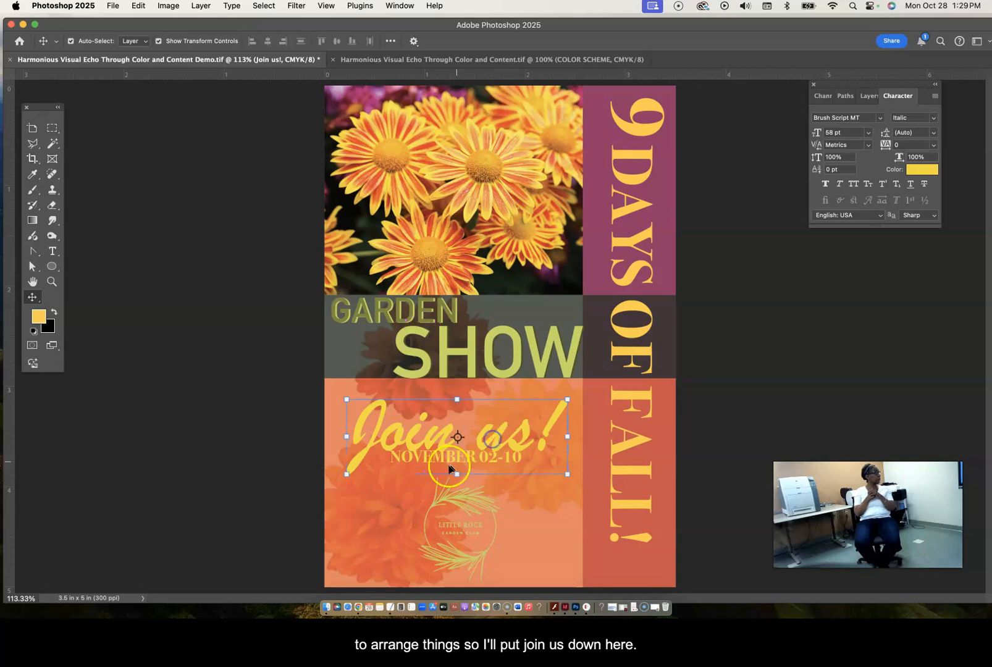
left_click(512, 496)
left_click(475, 456)
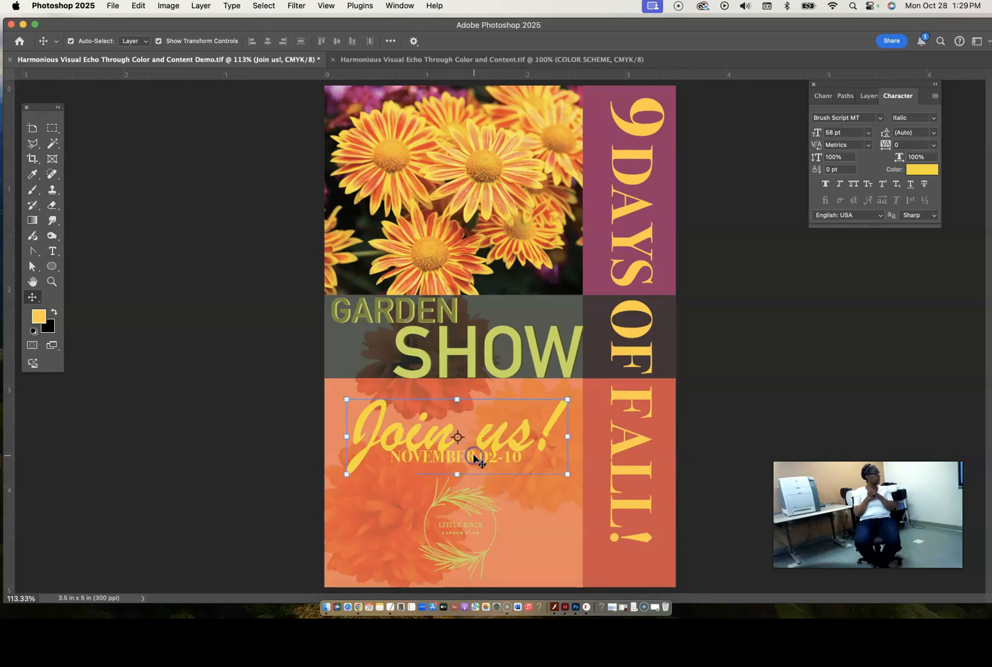
- Lower the NOVEMBER 02-10 date to just above the logo and place the "Join us!" text directly over the date
left_click_drag(497, 439, 498, 383)
left_click_drag(468, 451, 472, 477)
left_click(499, 389)
double_click(499, 387)
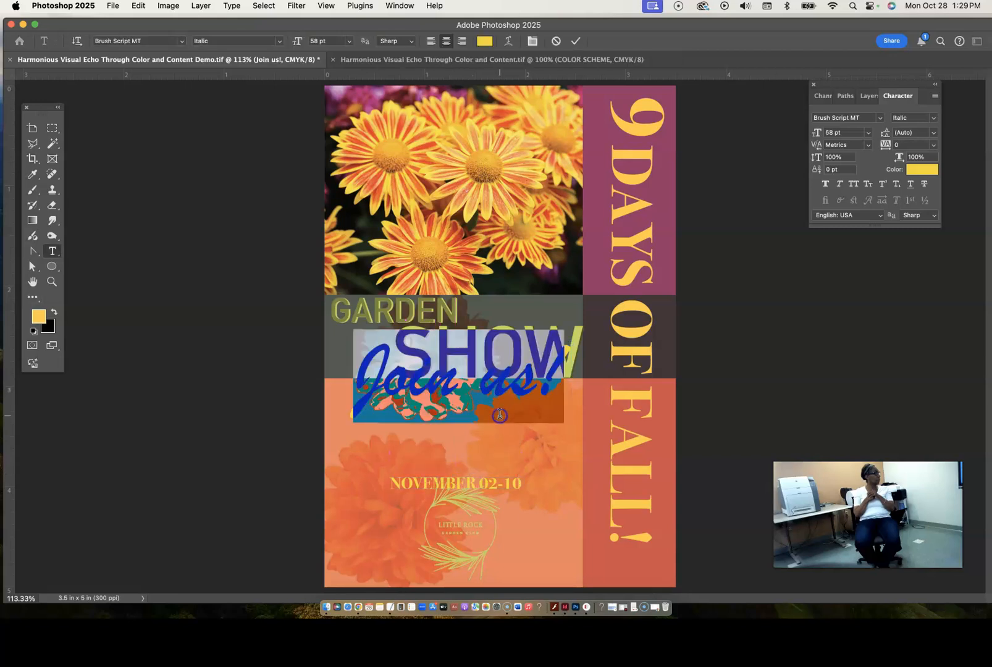
left_click(526, 456)
key("v")
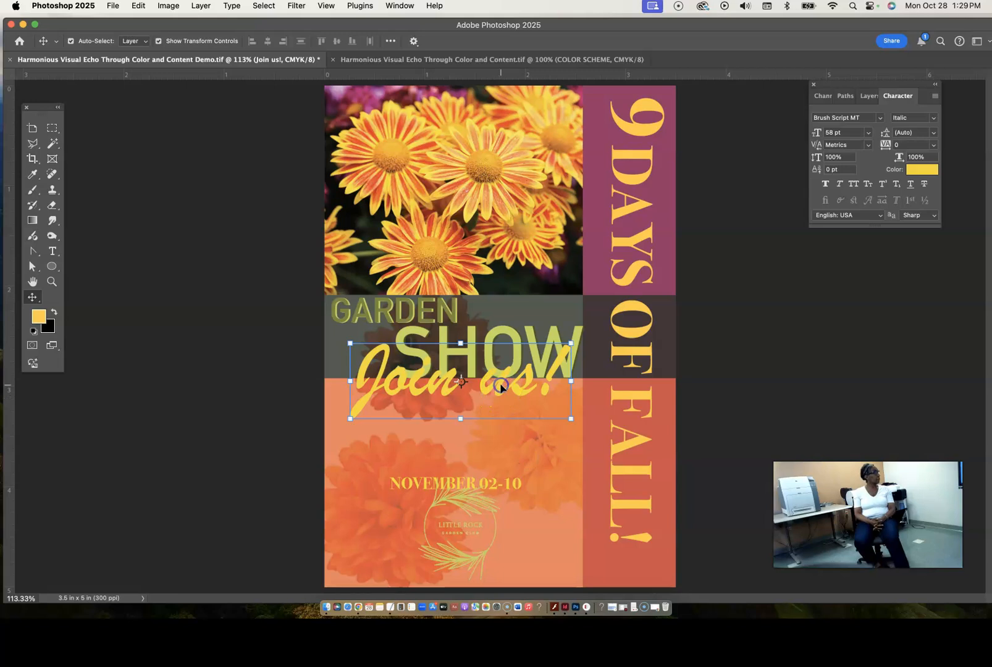
left_click_drag(501, 387, 497, 448)
- Scale the logo down so it fits clear of the date in the orange area, commit the transform and deselect it
left_click(467, 538)
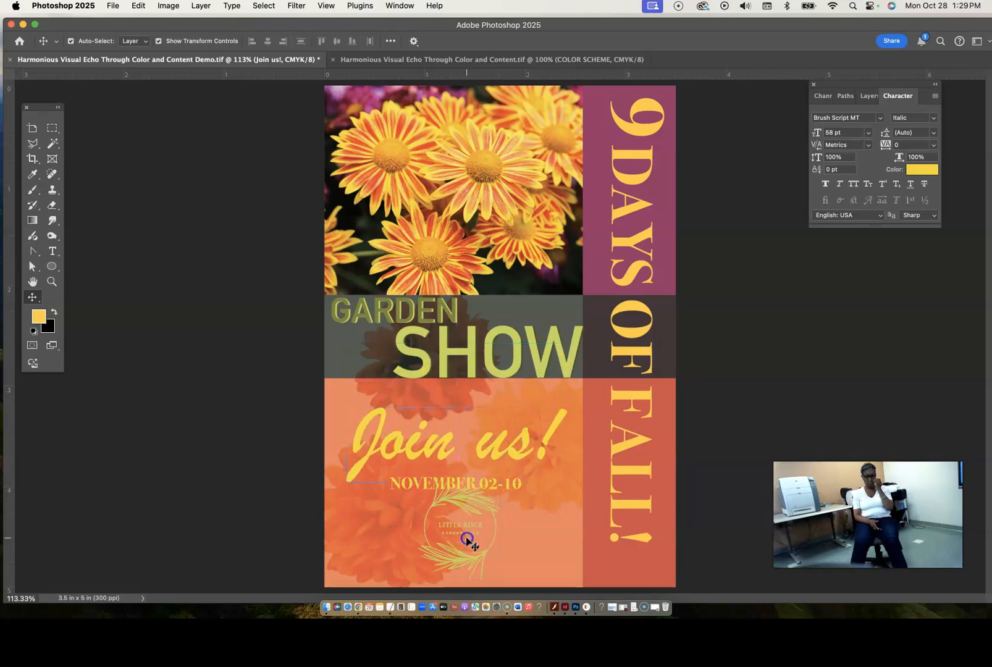
left_click(469, 516)
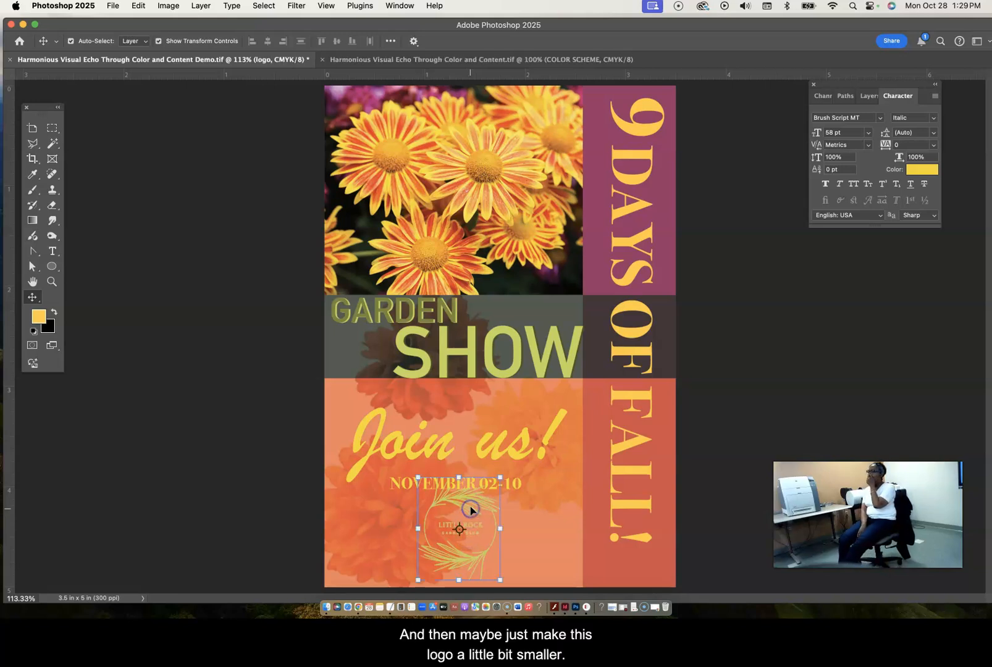
left_click(499, 477)
left_click_drag(500, 478, 465, 520)
left_click(721, 423)
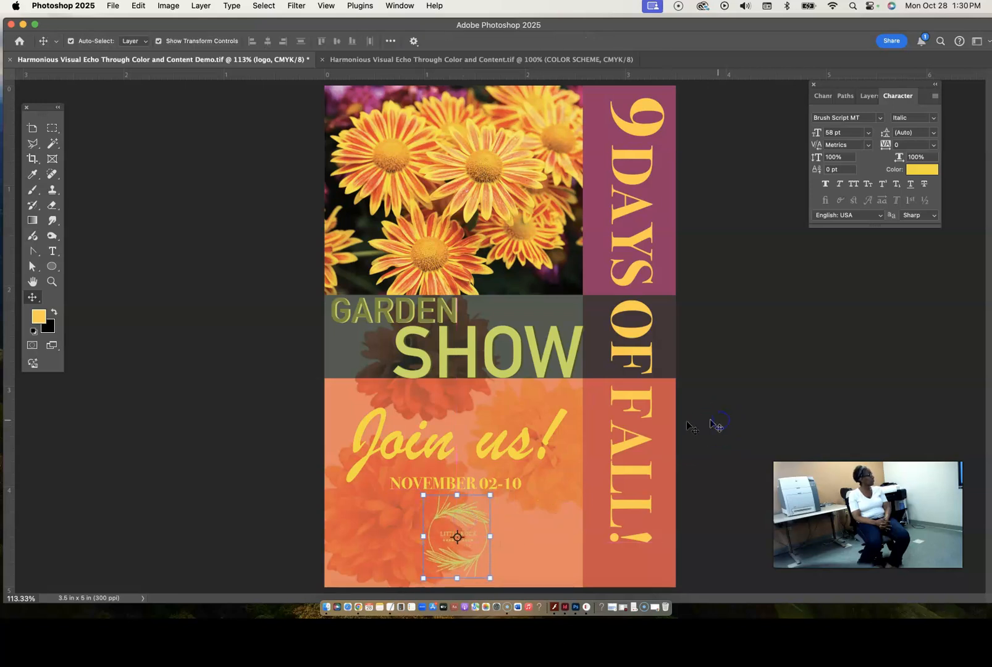
scroll(588, 440, "down", 3)
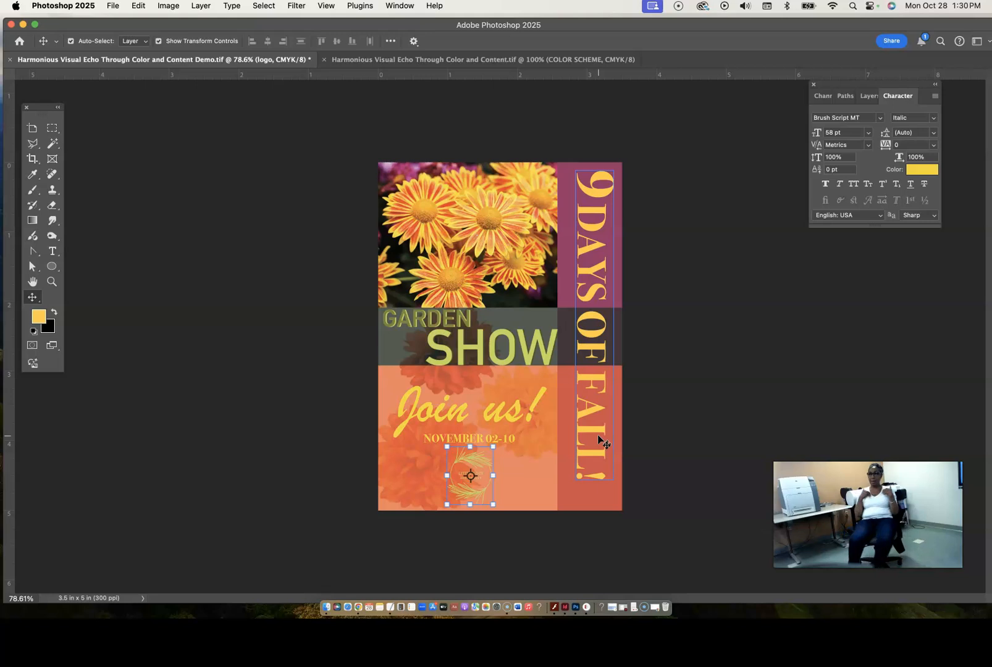
left_click(767, 360)
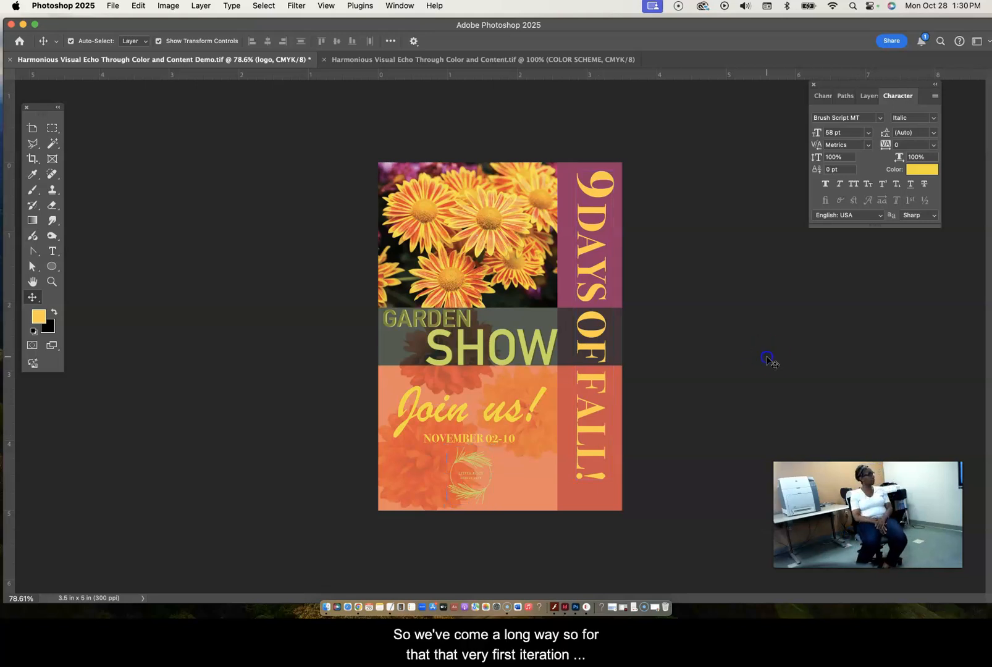